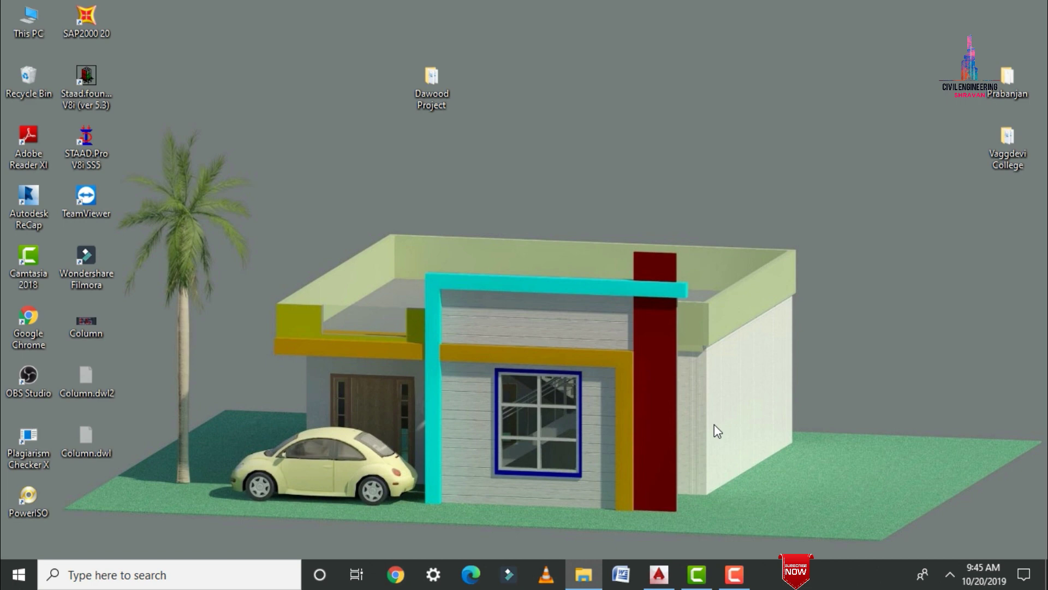
Step: Switch to AutoCAD with Column.dwg open and rotate the floor plan view so that north is up
click(667, 572)
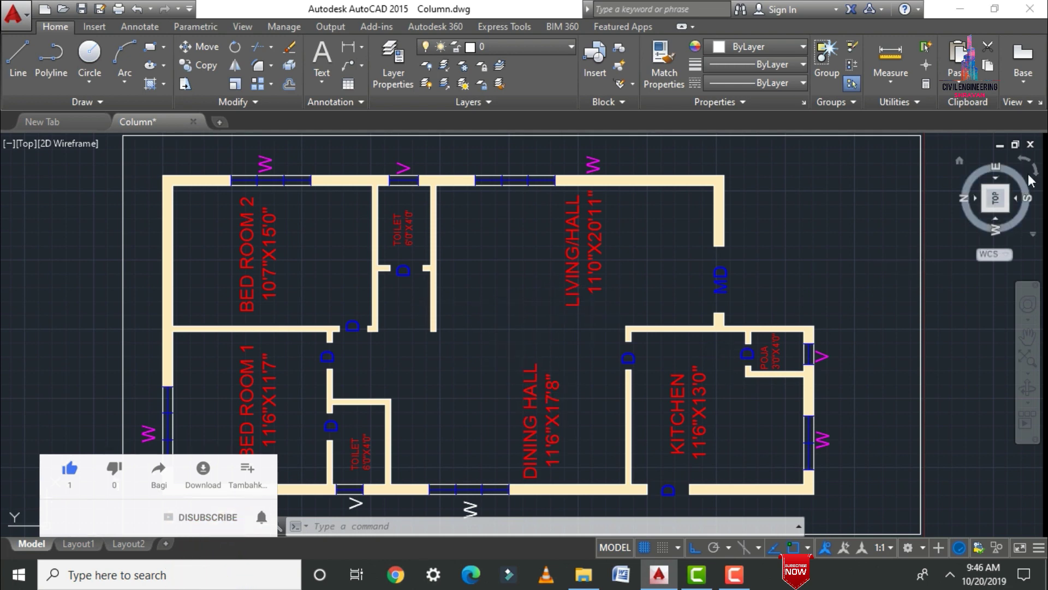
click(1036, 173)
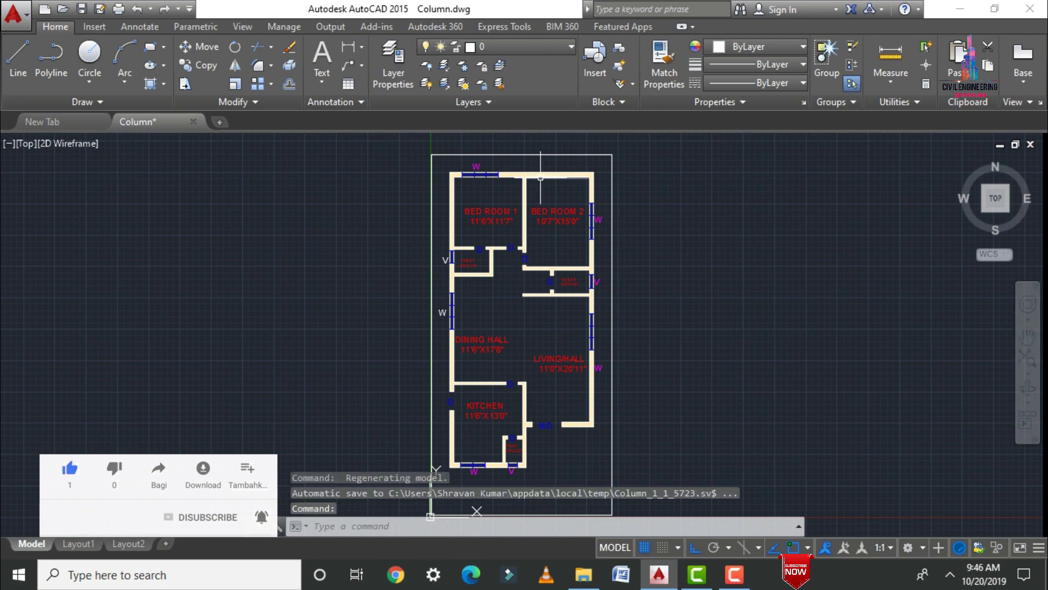
Step: Delete the solid hatch that fills the floor plan's walls
scroll(540, 178, up, 8)
click(548, 177)
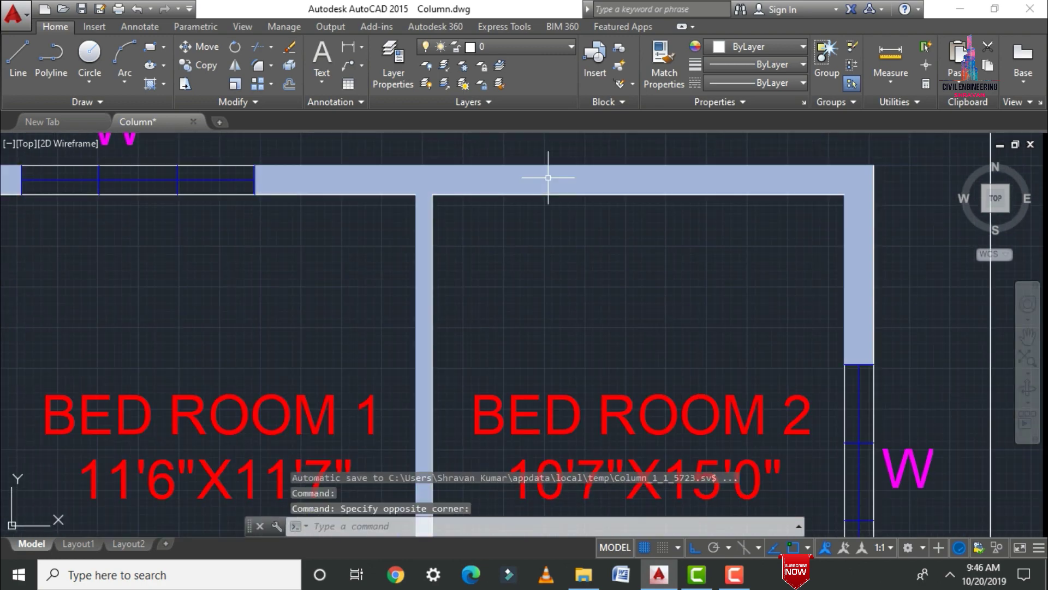
key(Delete)
scroll(845, 348, down, 6)
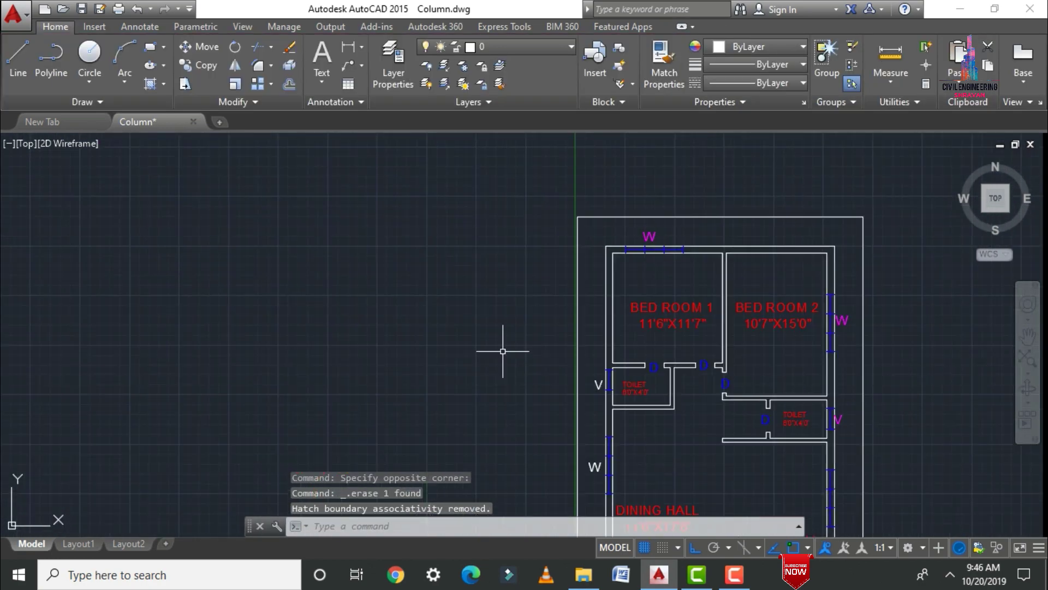
scroll(769, 150, down, 3)
scroll(761, 226, up, 2)
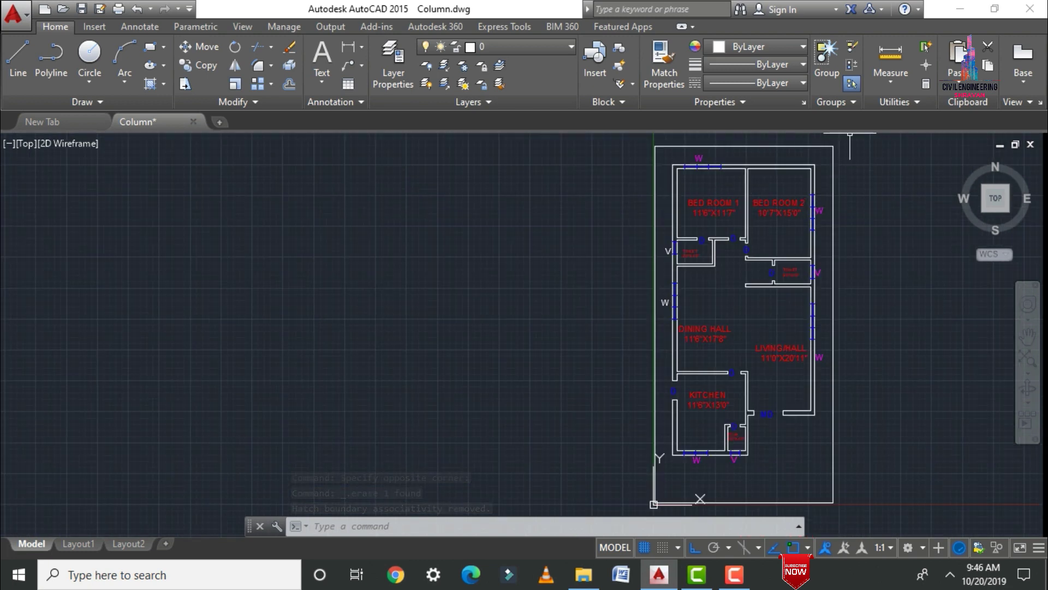
key(Escape)
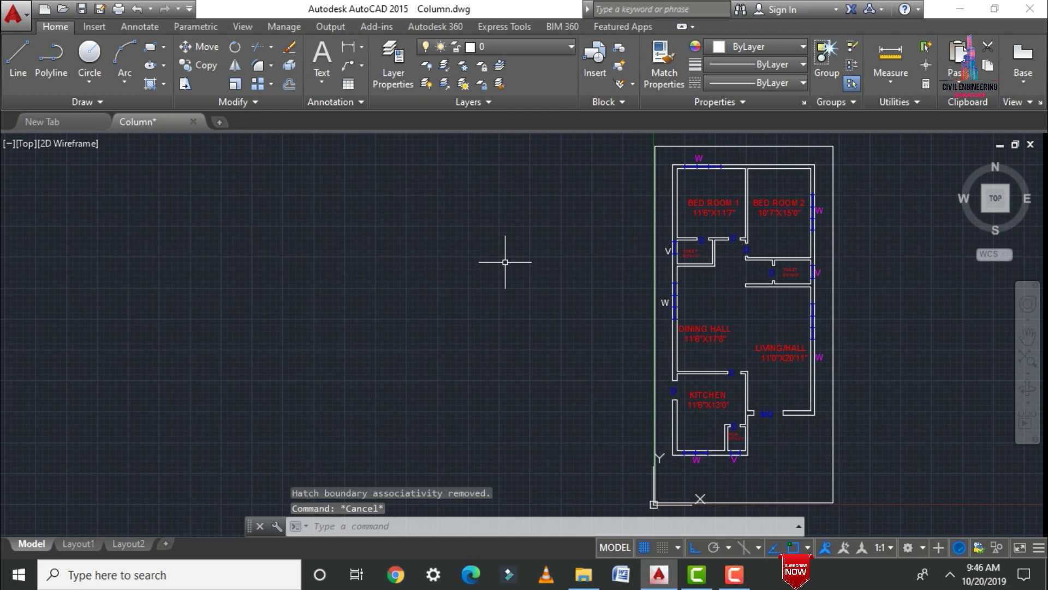
Step: Draw a closed polyline rectangle 9" wide and 1'0" high outside the plan, east of Bed Room 2, as the column outline
scroll(741, 237, up, 2)
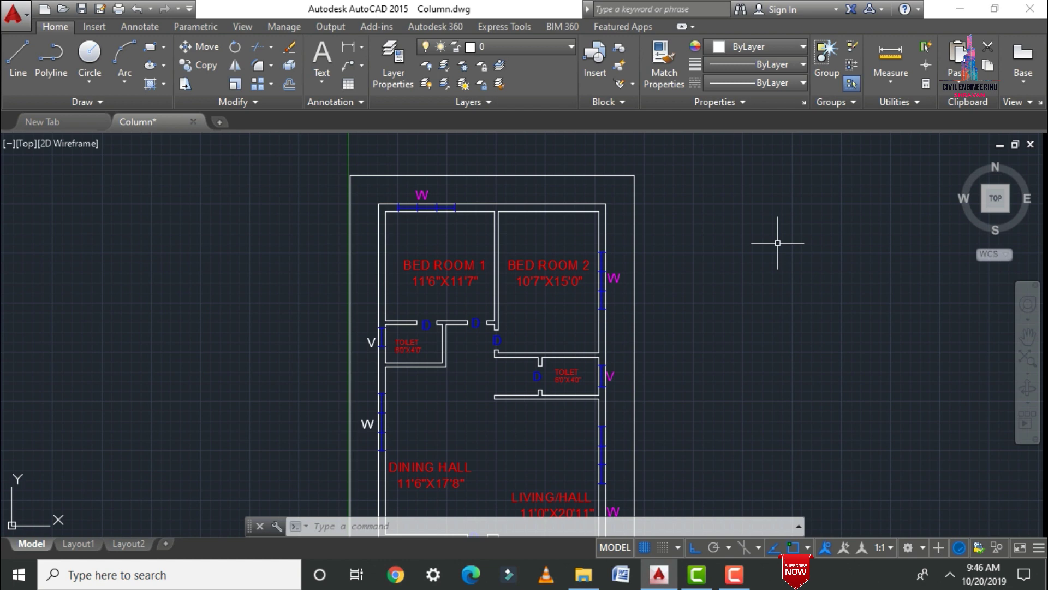
text(l)
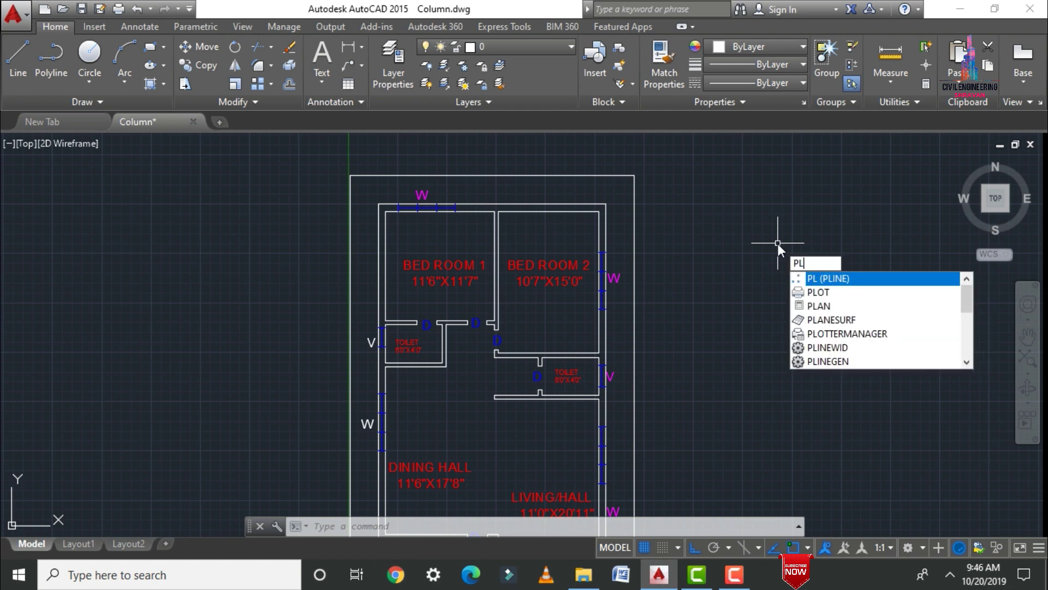
key(Return)
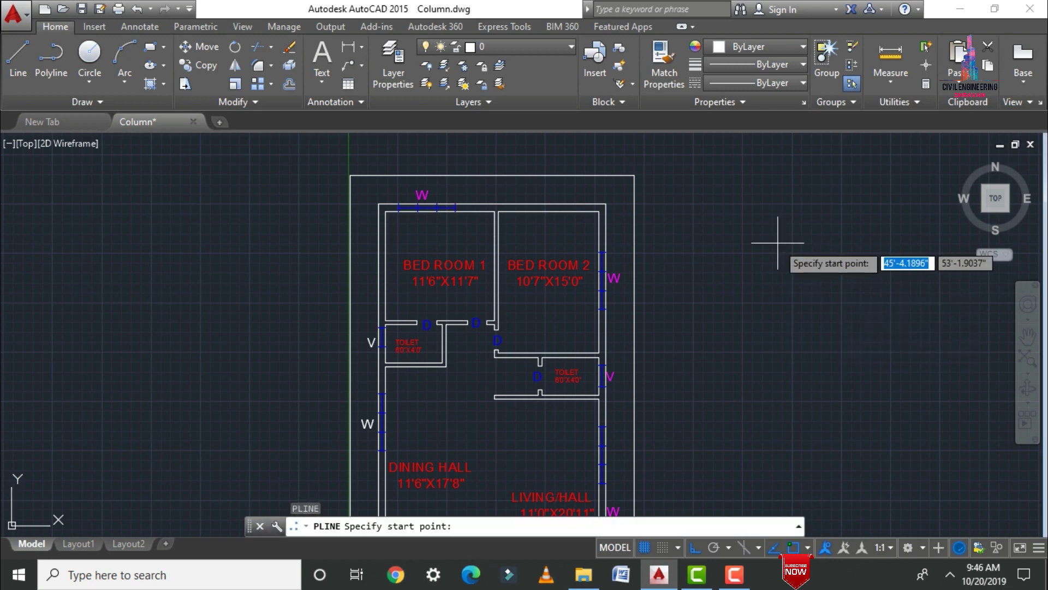
click(709, 224)
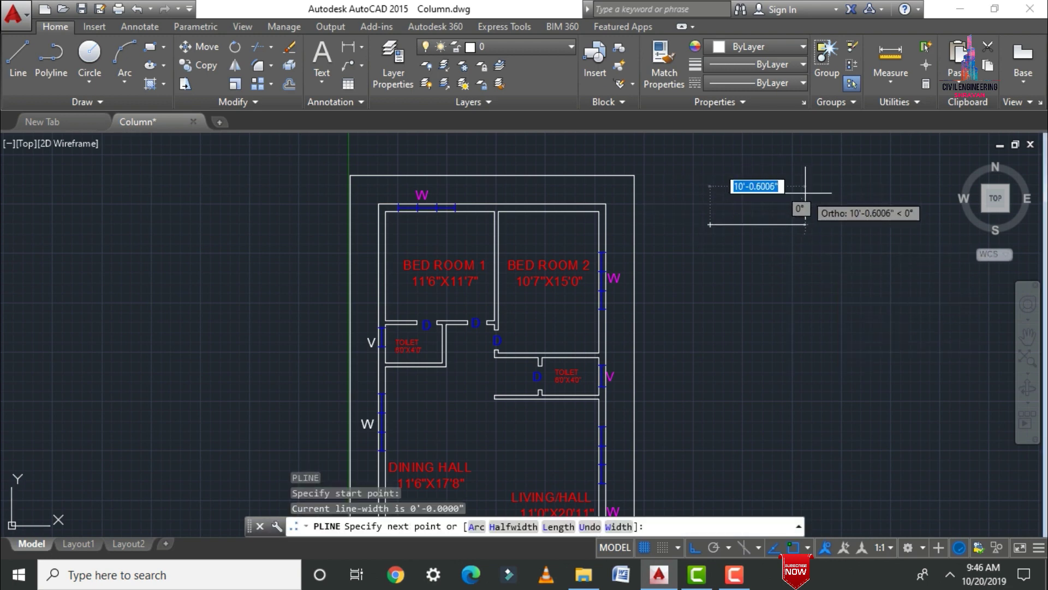
text(9")
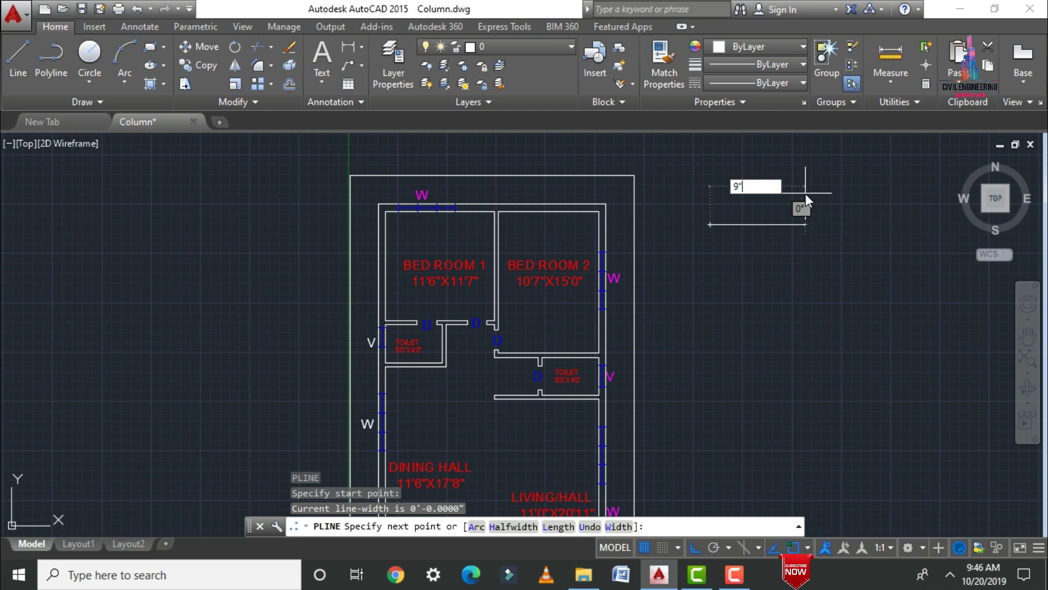
key(Return)
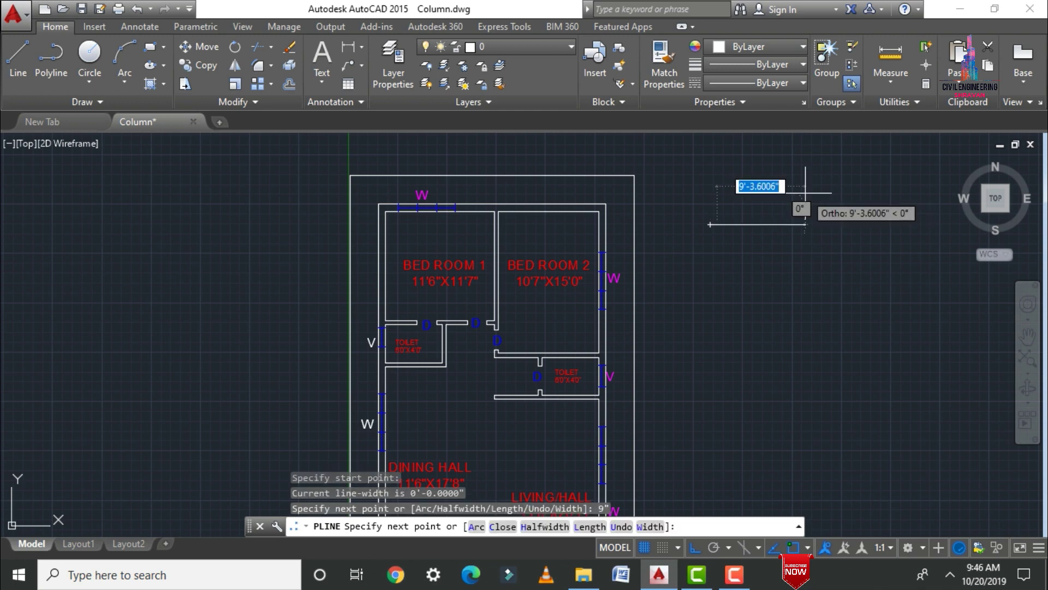
text(1'0")
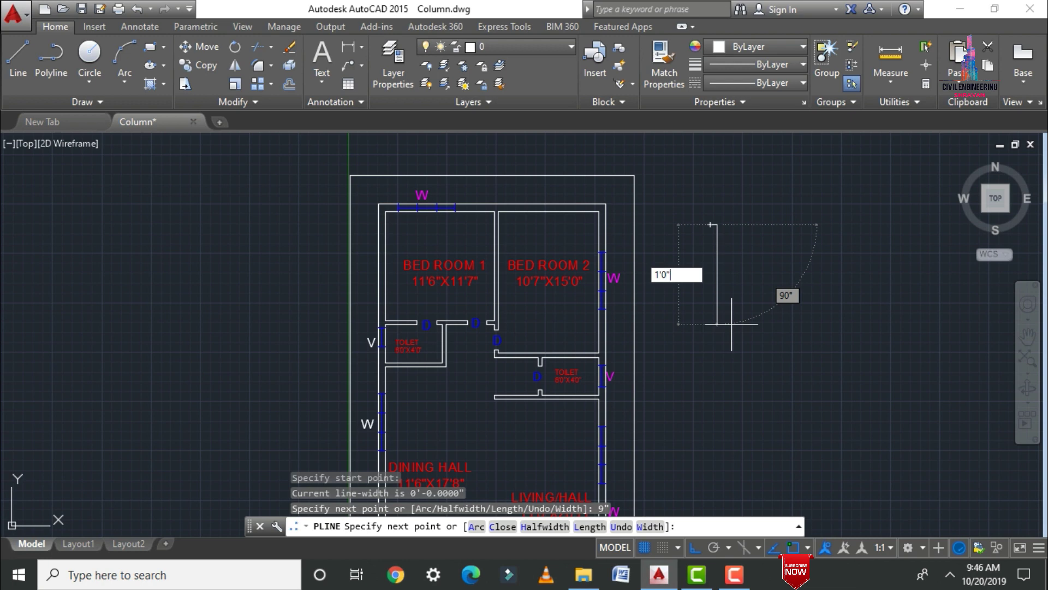
key(Return)
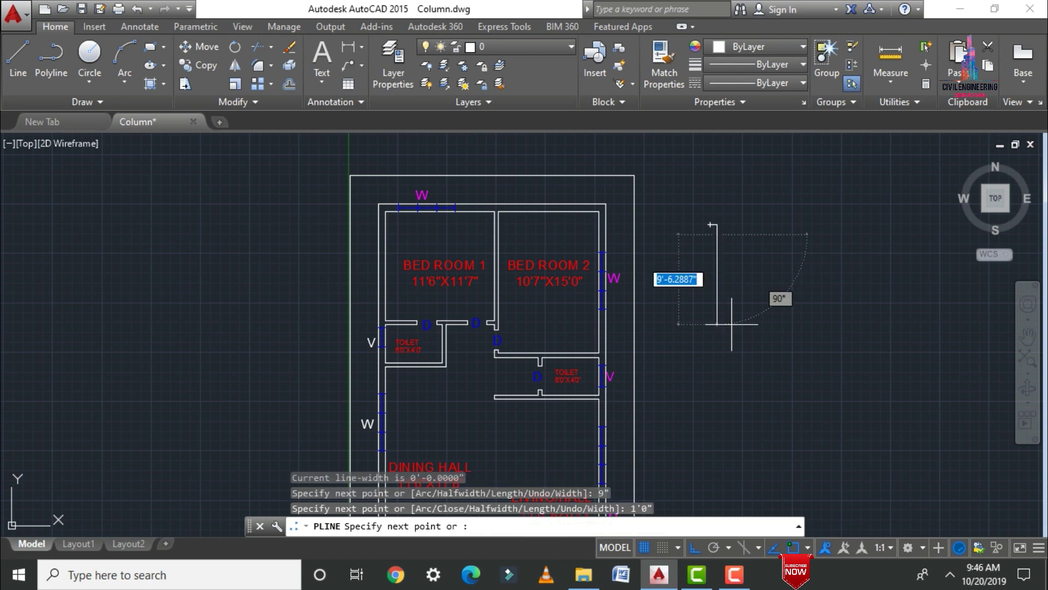
text(9")
key(Return)
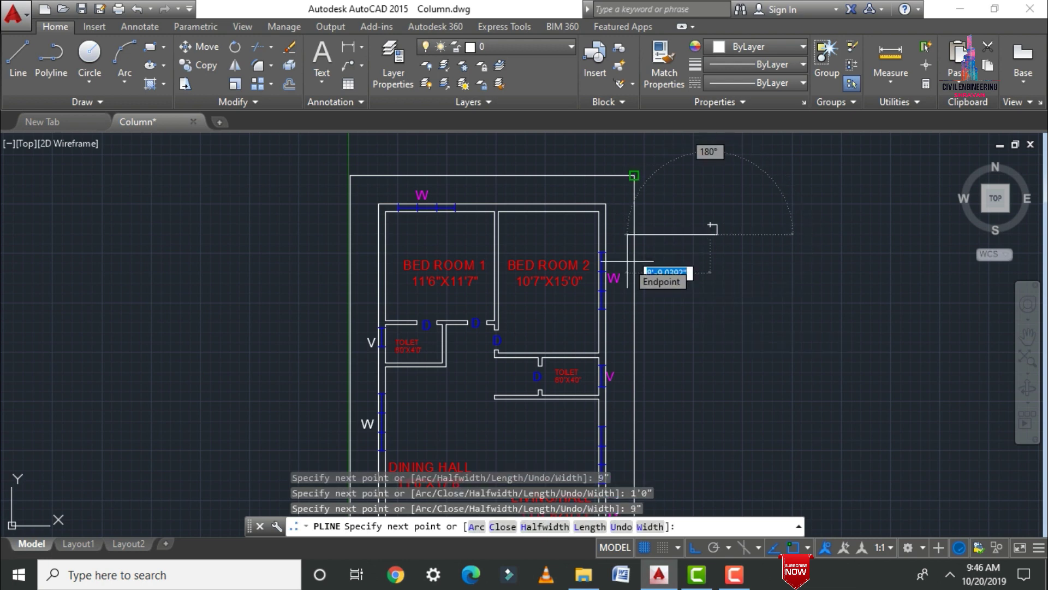
text(c)
key(Return)
key(Escape)
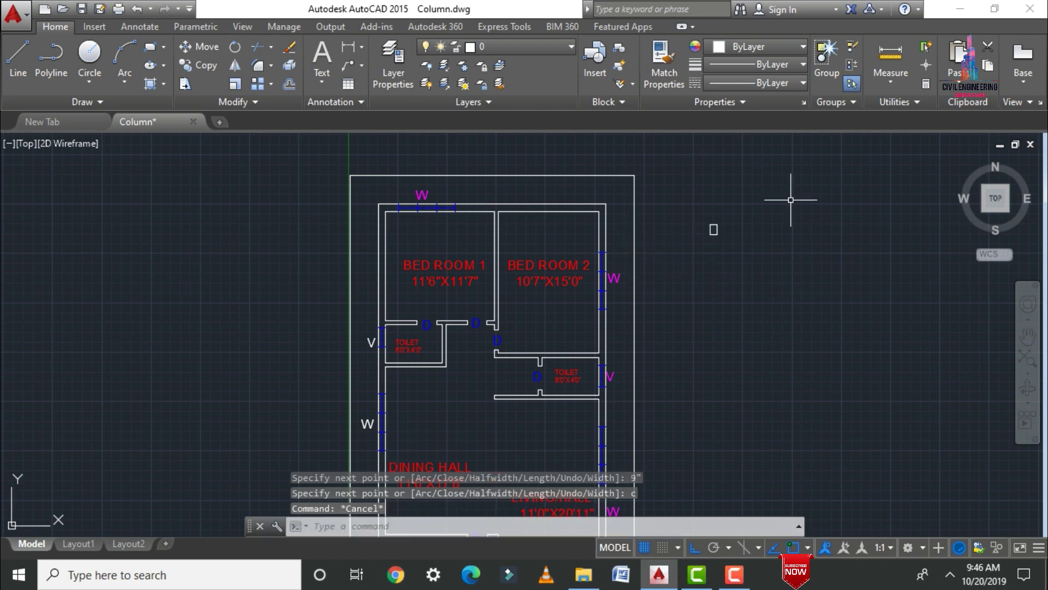
Step: Examine the column outline beside the plan and the wall layout where columns can be placed
scroll(694, 206, up, 4)
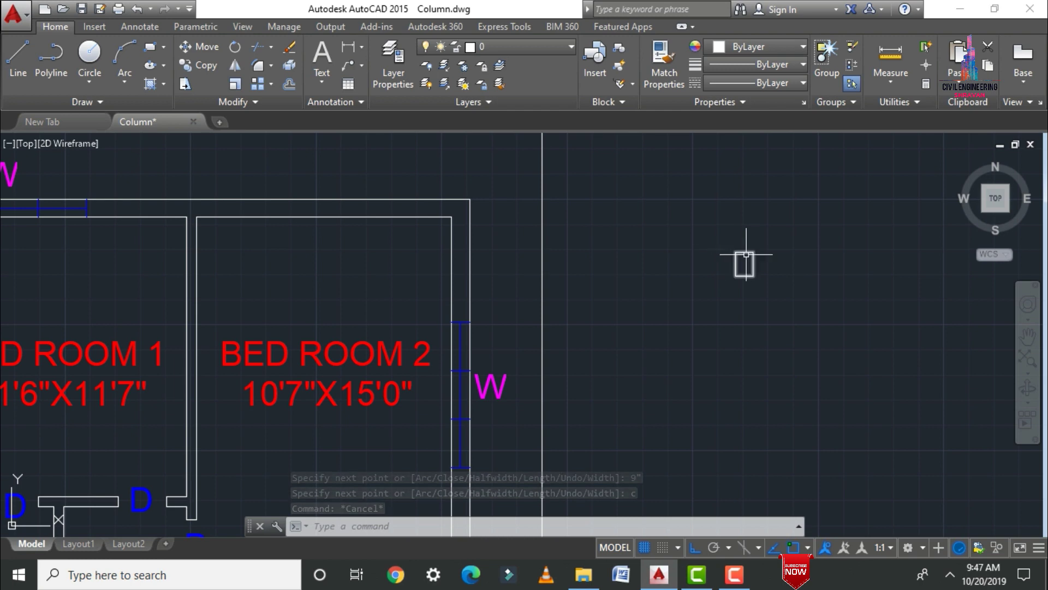
scroll(793, 217, down, 4)
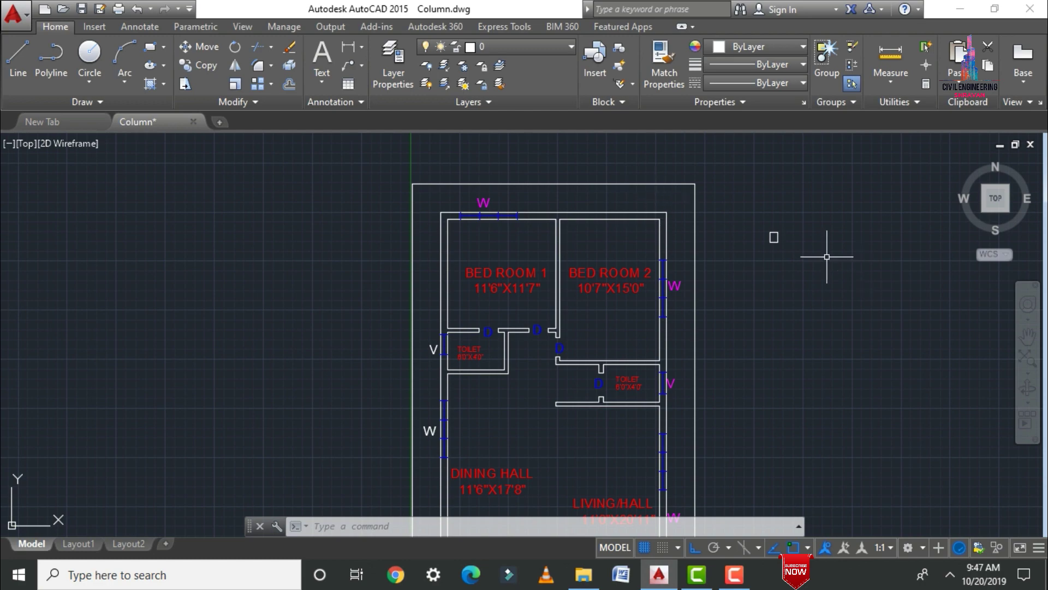
scroll(716, 221, down, 2)
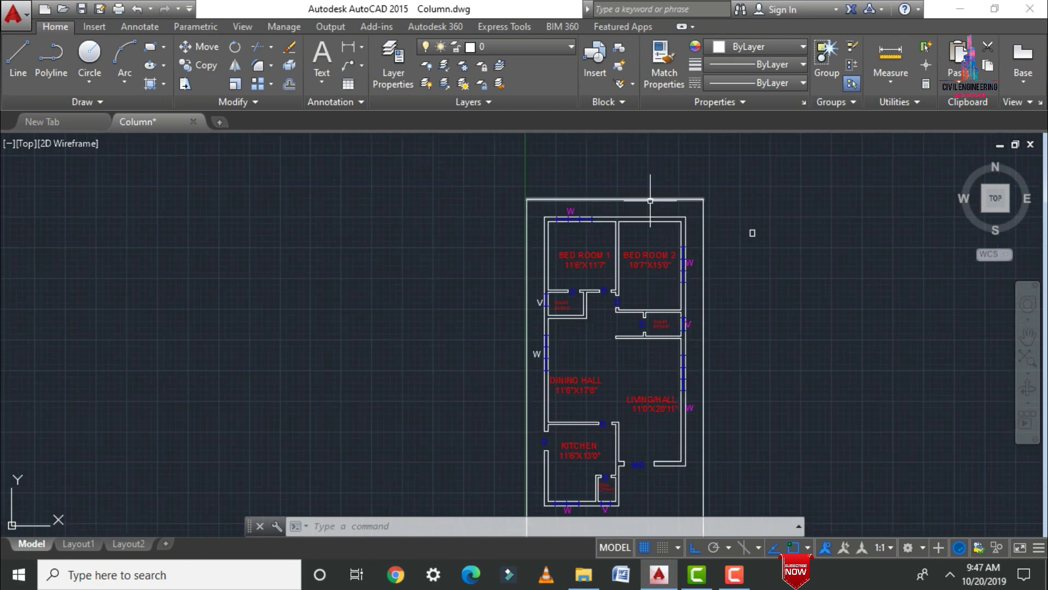
scroll(648, 182, down, 2)
middle_drag(648, 182, 602, 163)
scroll(600, 163, up, 2)
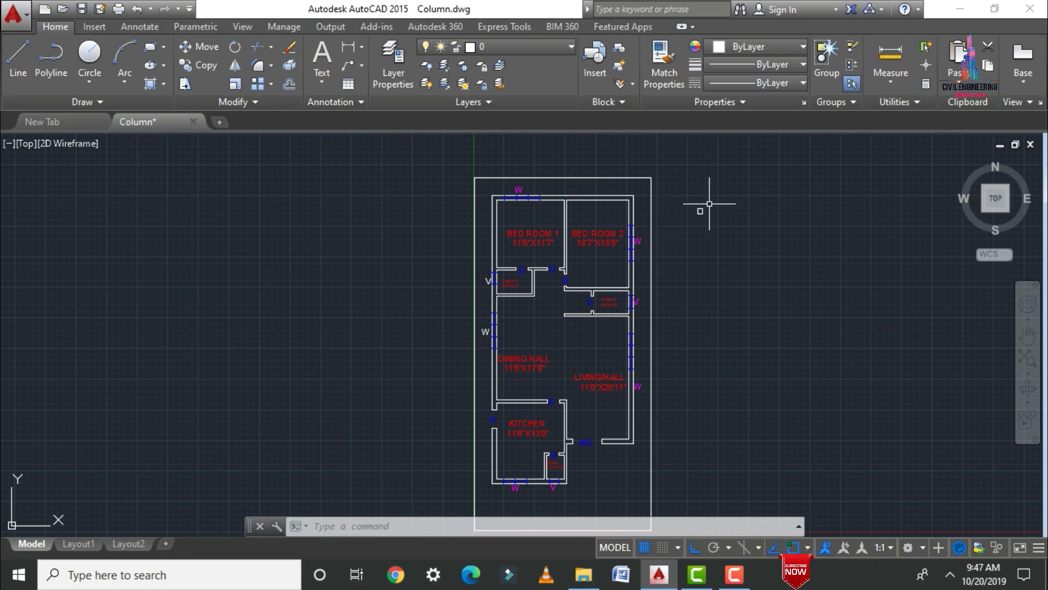
scroll(709, 204, up, 6)
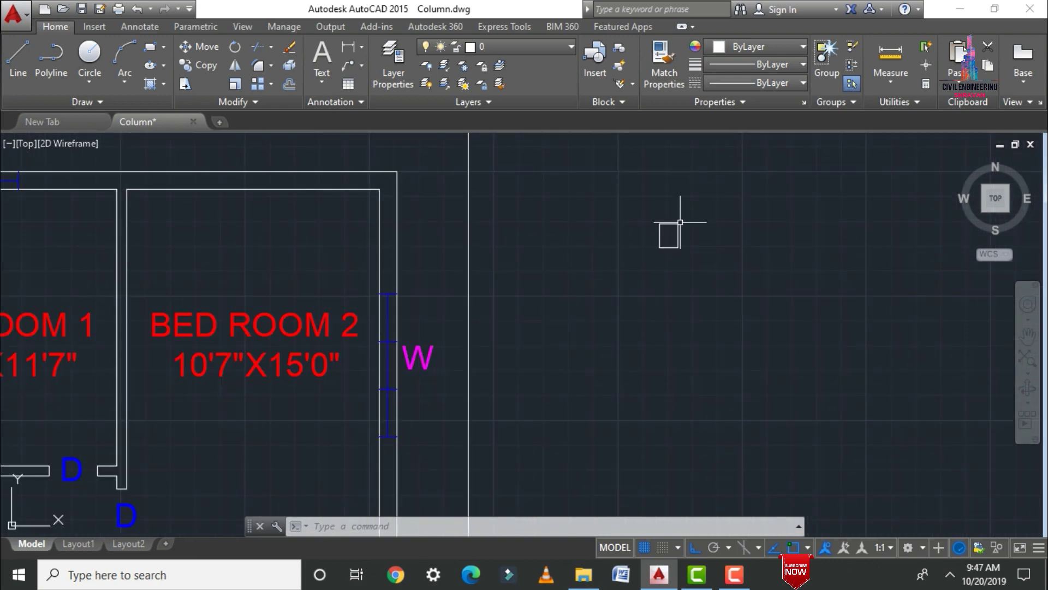
scroll(693, 250, up, 4)
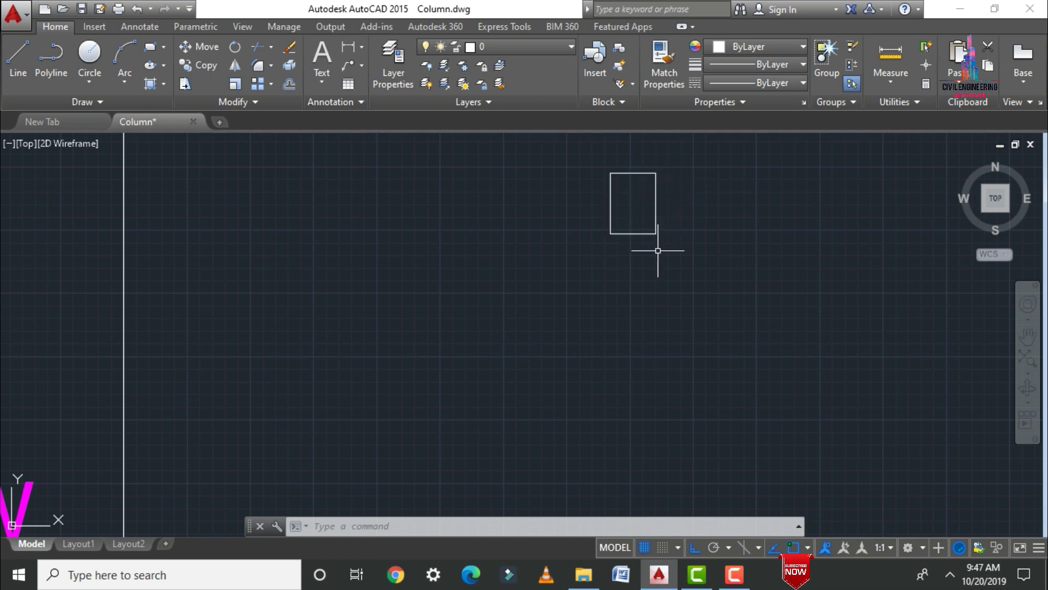
scroll(674, 330, down, 5)
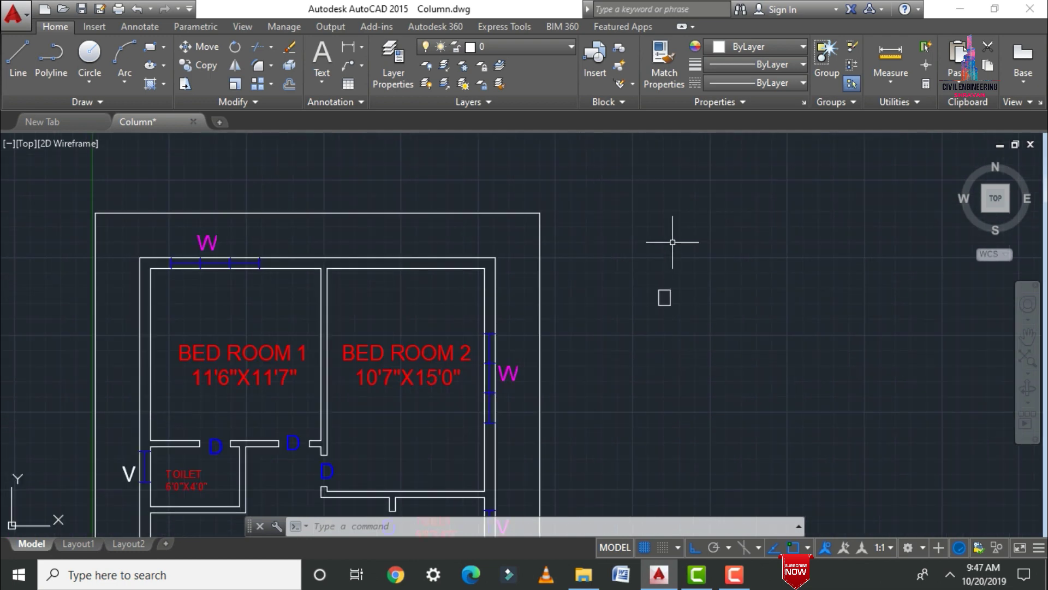
scroll(682, 241, down, 2)
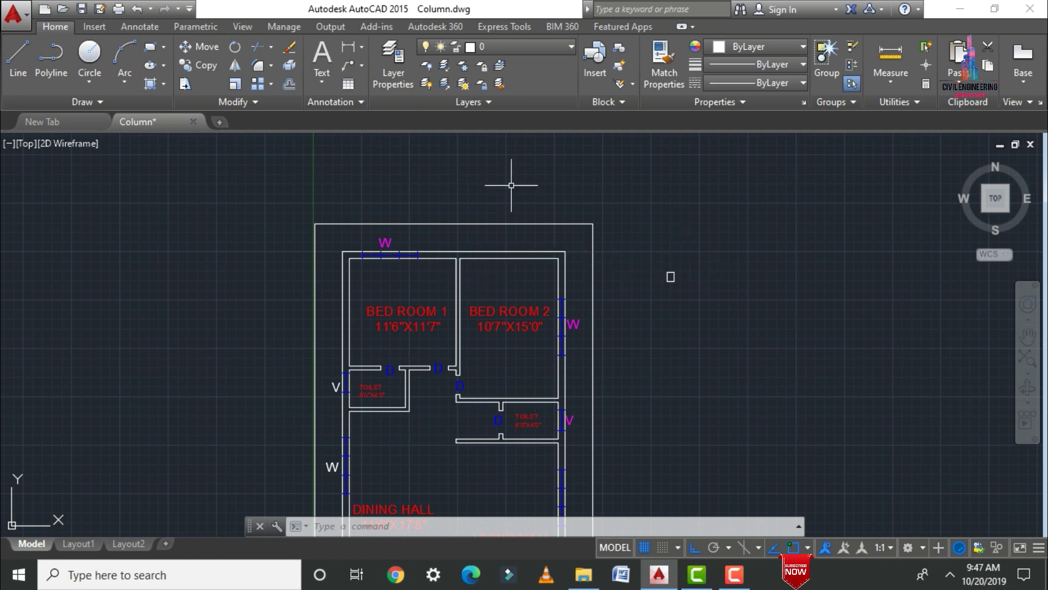
scroll(524, 171, down, 4)
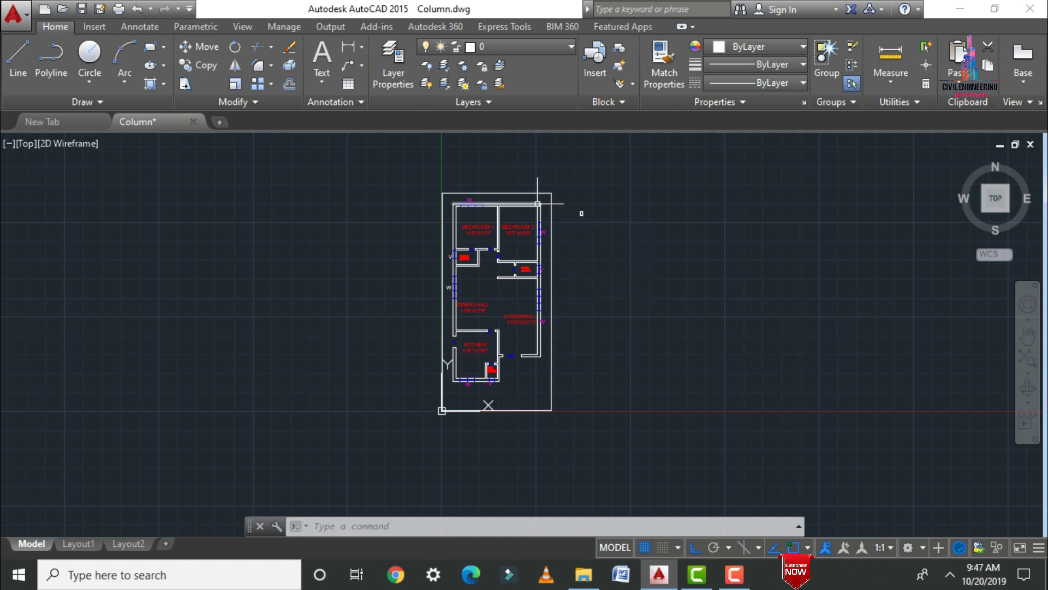
Step: Copy the column rectangle by its upper-right corner to the outer north-east wall corner of Bed Room 2
scroll(552, 208, up, 8)
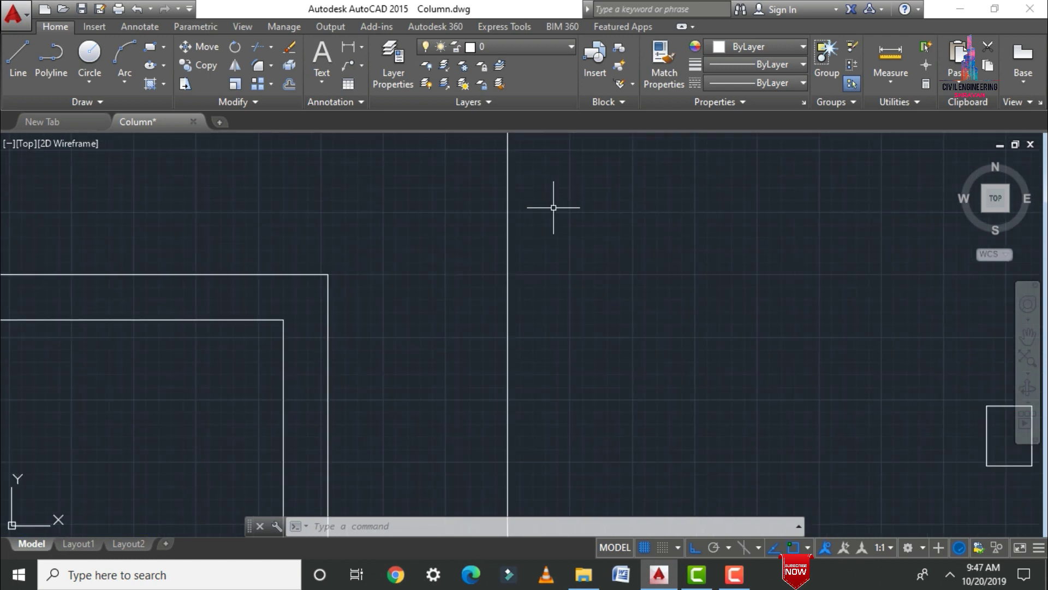
text(co)
key(Return)
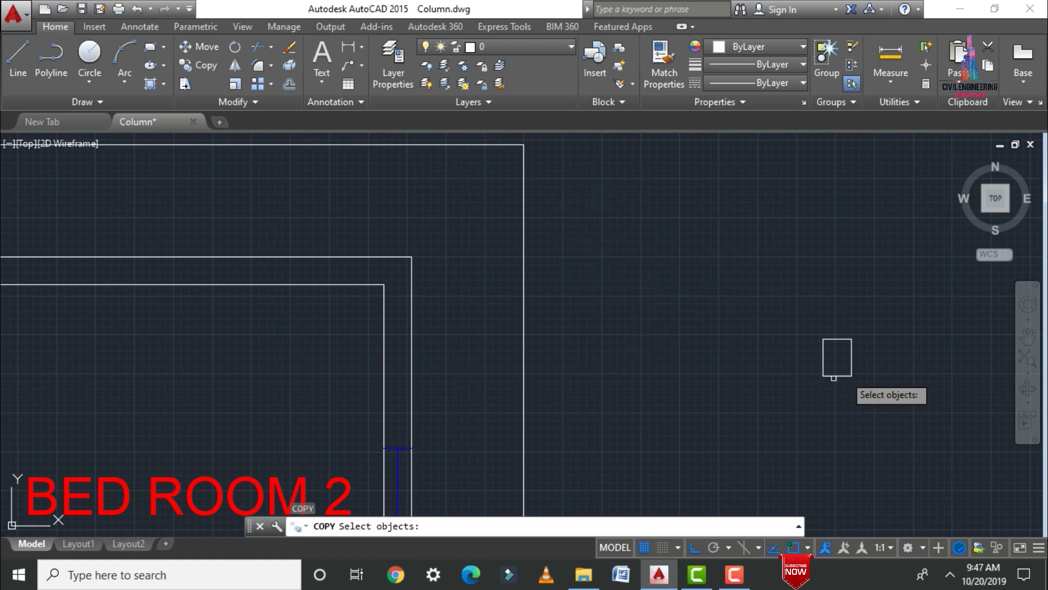
click(827, 339)
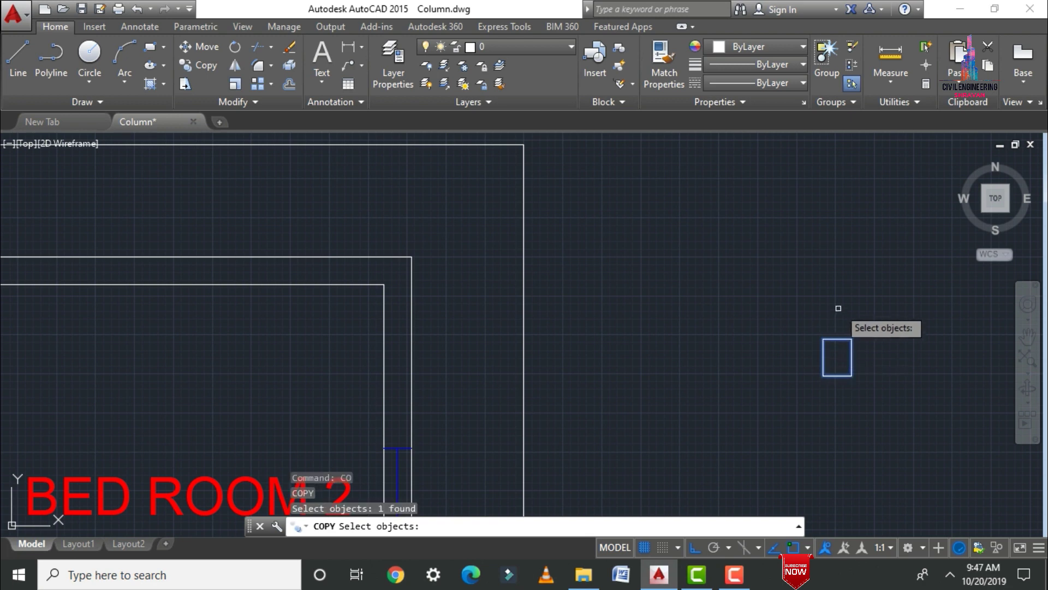
key(Return)
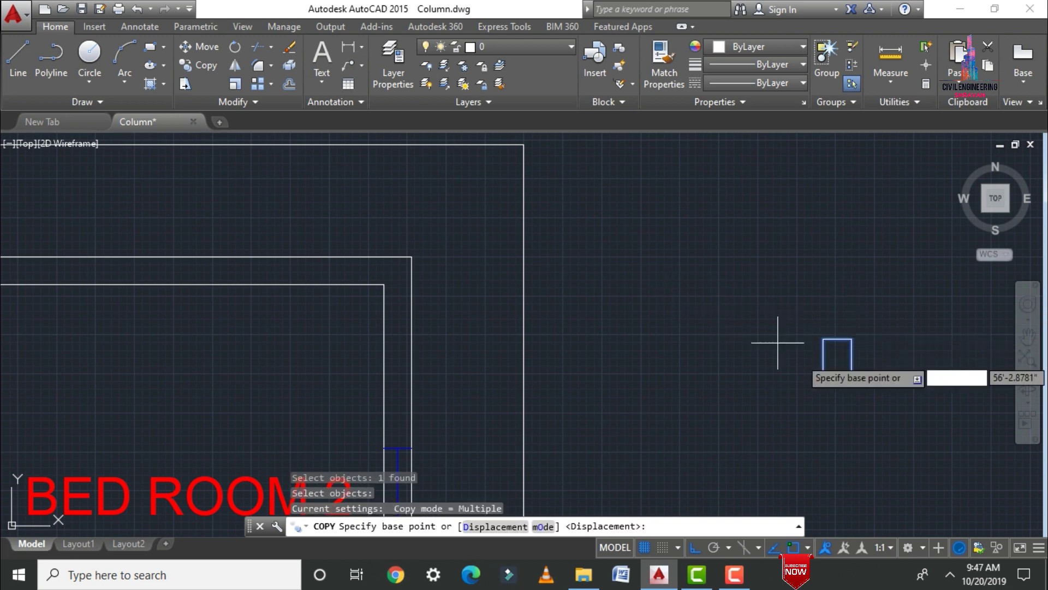
click(851, 339)
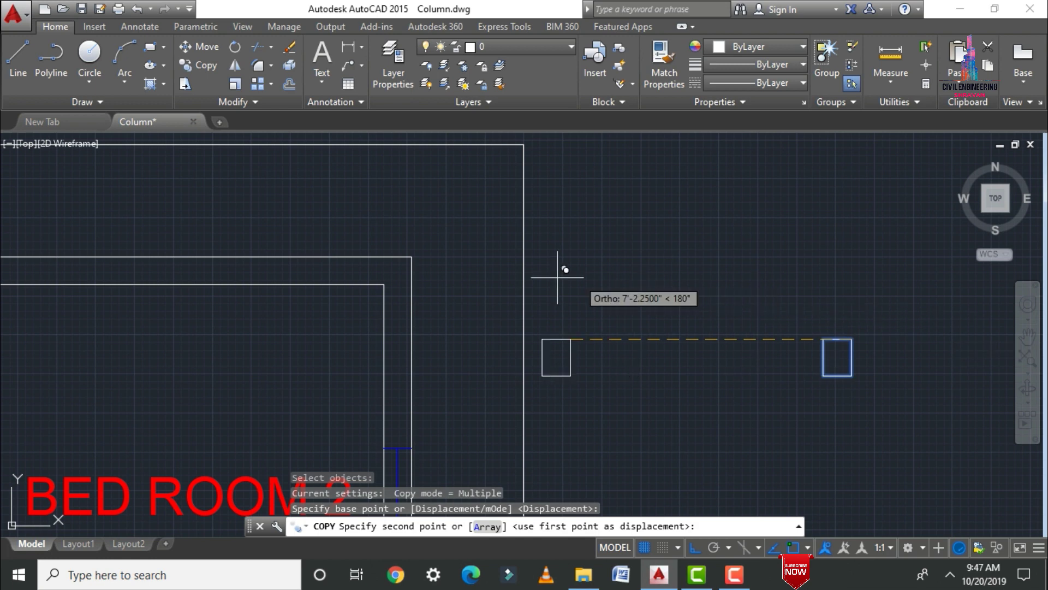
click(412, 257)
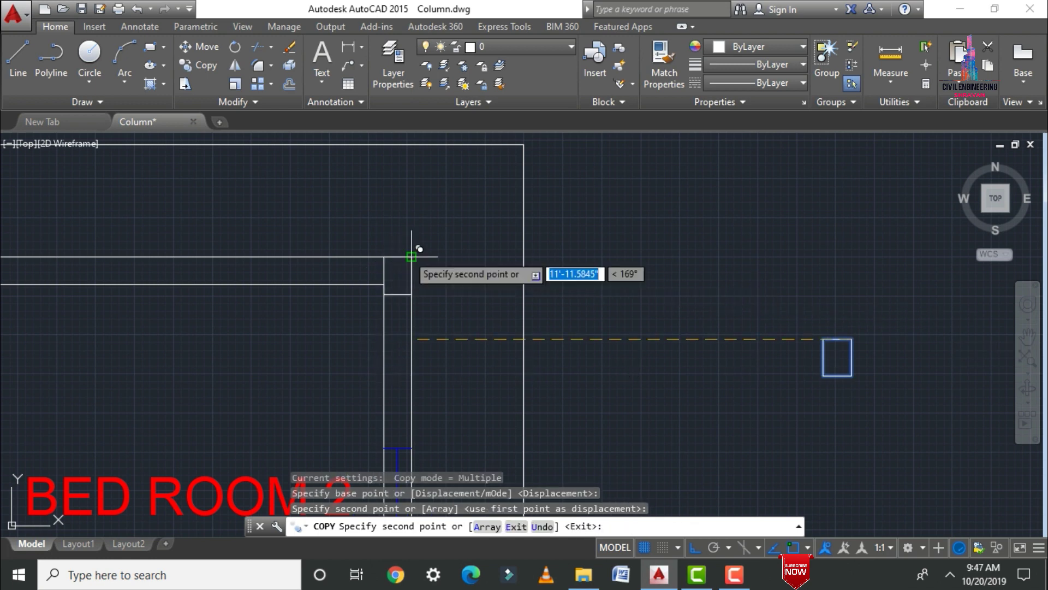
key(Escape)
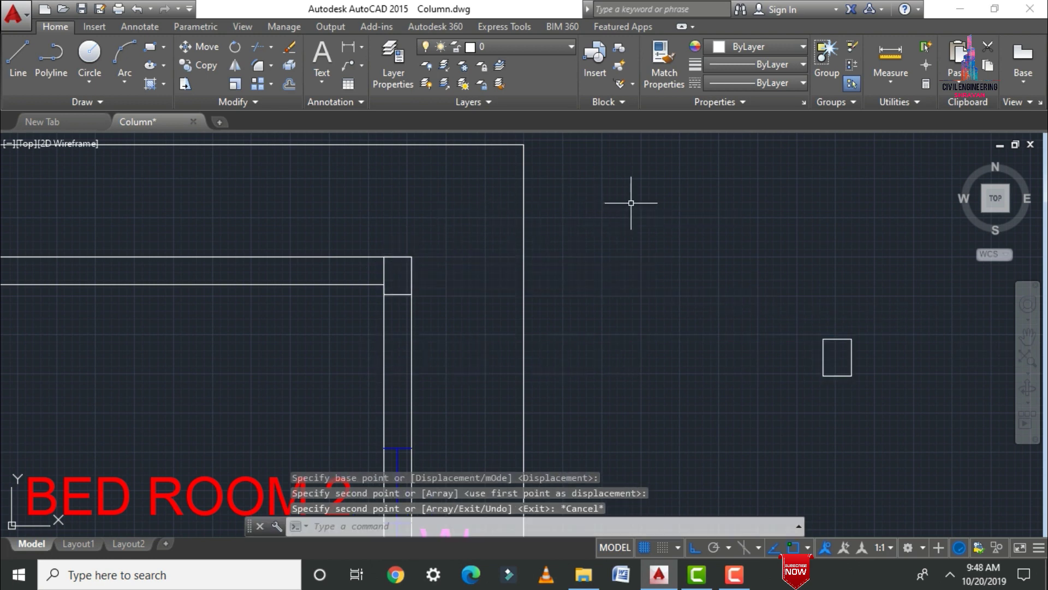
Step: Turn Ortho off and copy the column rectangle by its upper-left corner to the outer north-west wall corner of Bed Room 1
key(F8)
scroll(673, 194, down, 4)
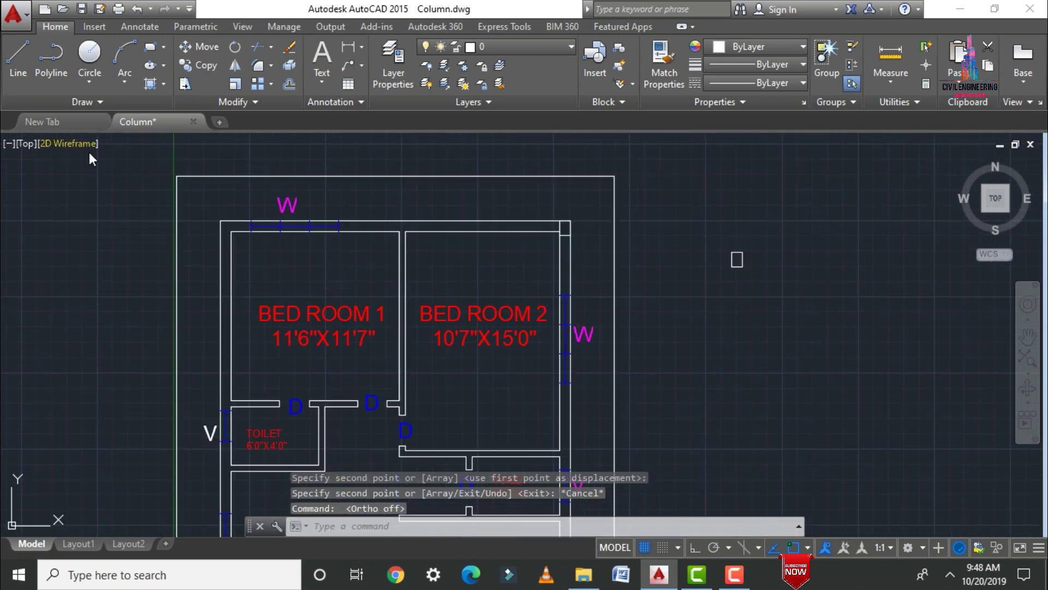
scroll(223, 218, down, 2)
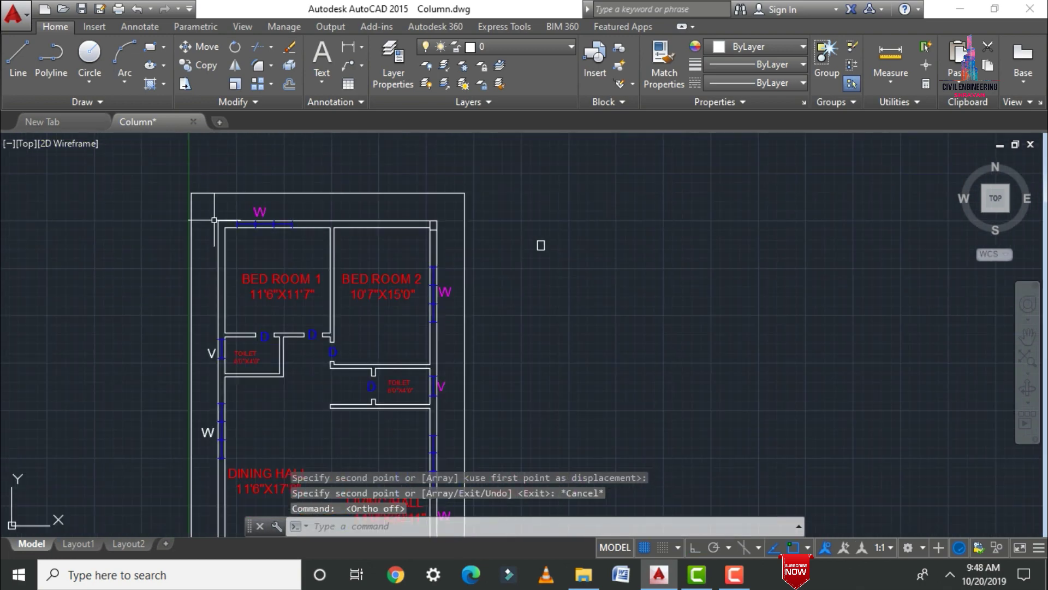
text(co)
key(Return)
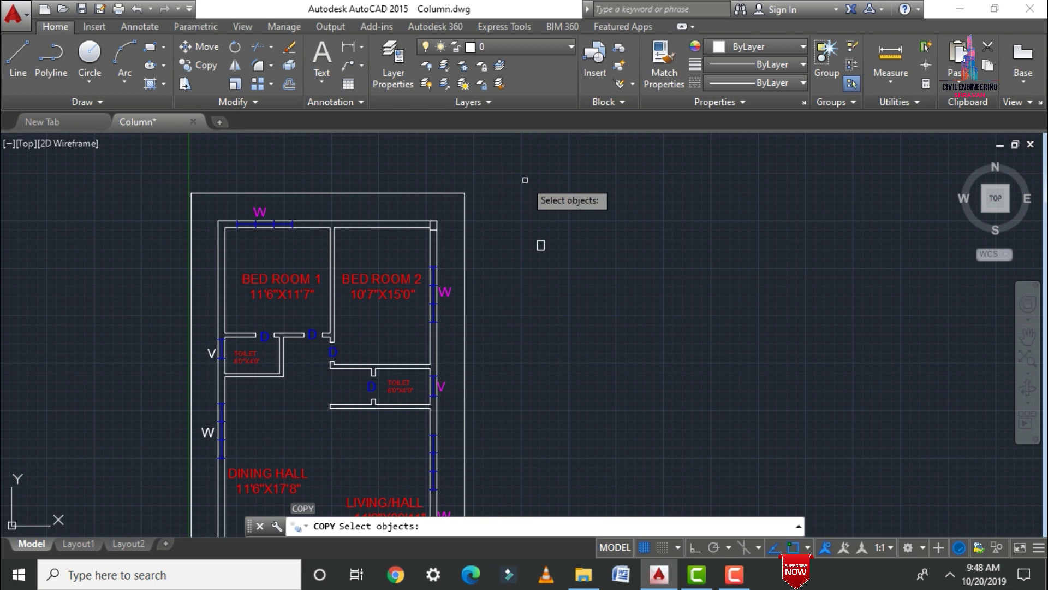
click(541, 246)
key(Return)
scroll(526, 222, up, 3)
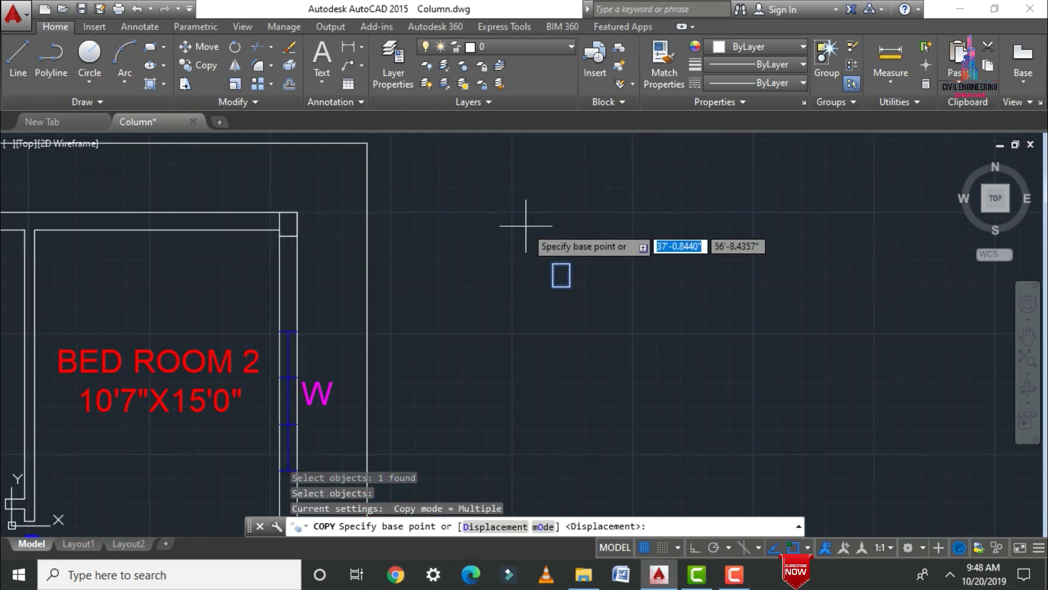
click(553, 264)
scroll(566, 264, down, 5)
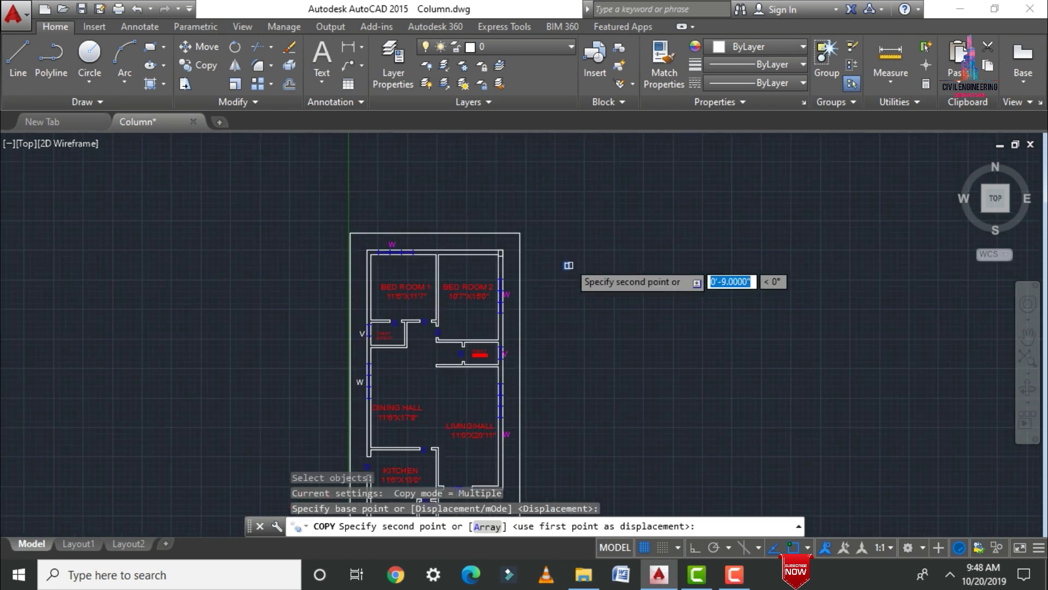
scroll(426, 256, up, 6)
click(557, 253)
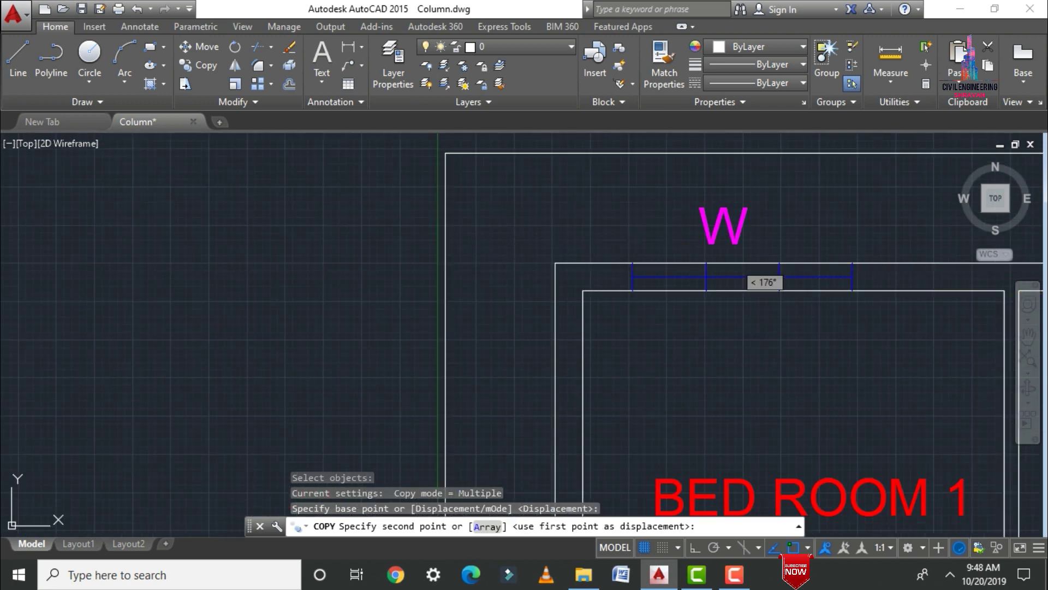
scroll(553, 221, down, 4)
scroll(555, 213, down, 3)
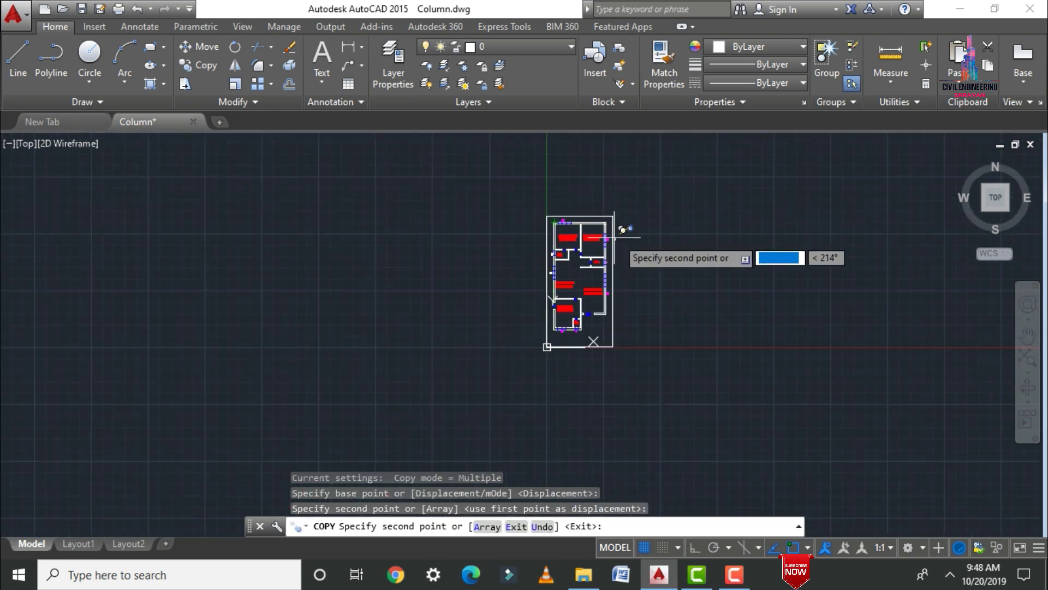
key(Escape)
Step: Copy the column rectangle by its lower-left corner to the outer south-west wall corner of the kitchen
scroll(618, 237, up, 7)
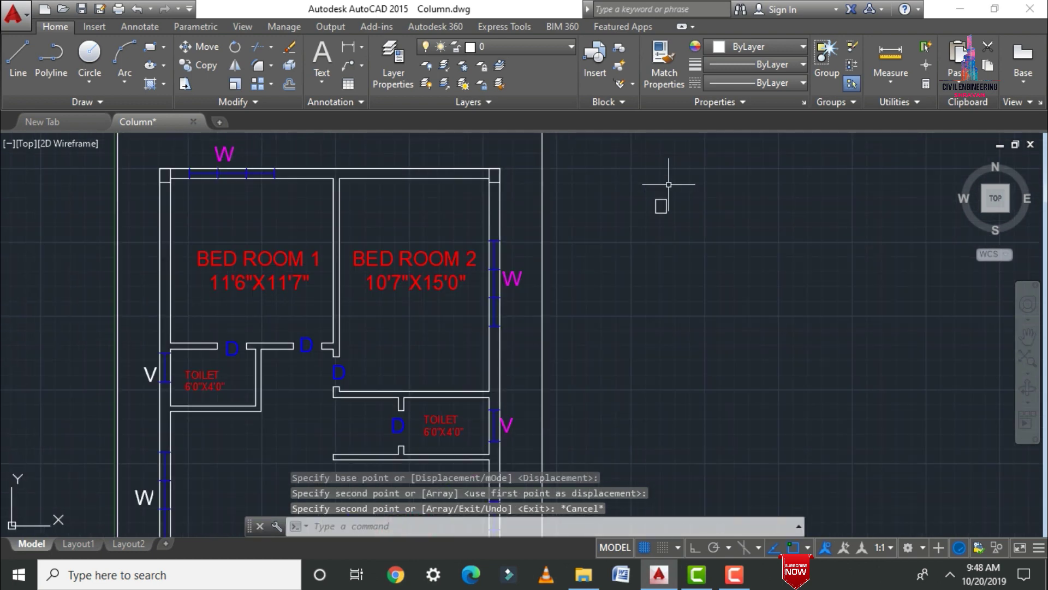
key(Return)
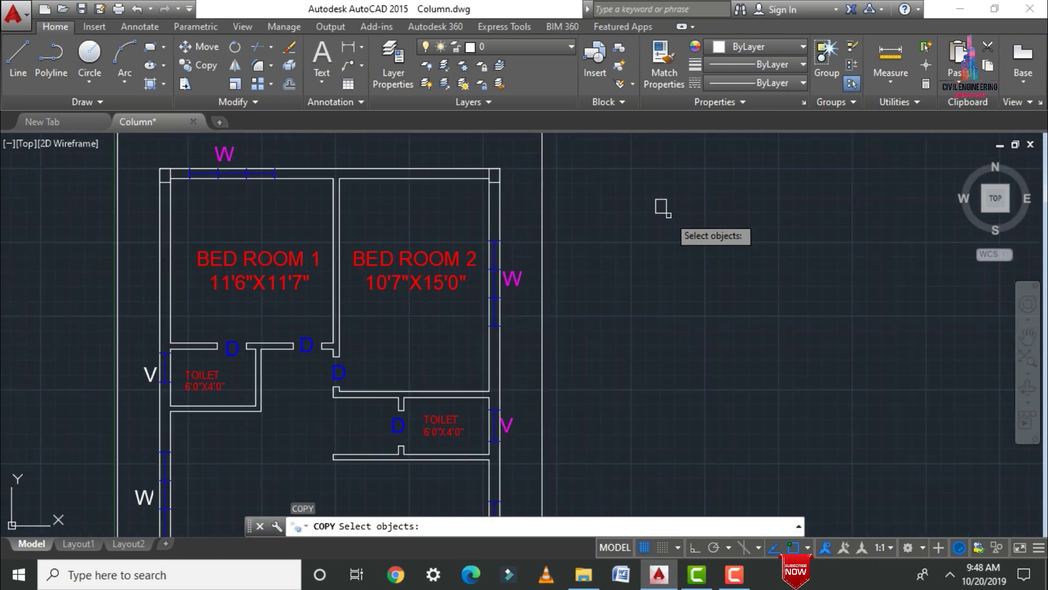
click(662, 208)
key(Return)
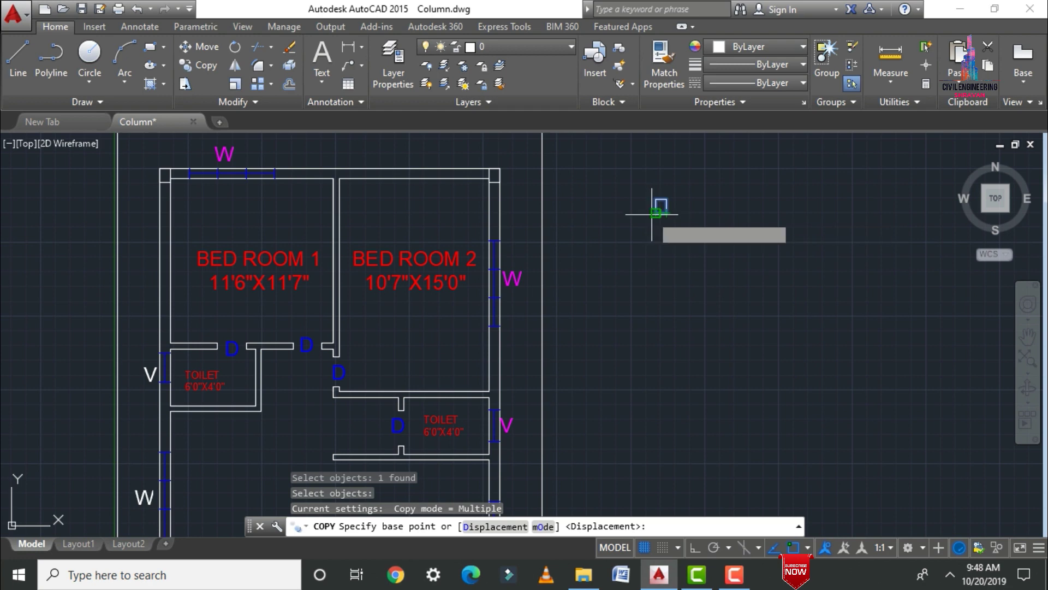
click(656, 212)
scroll(672, 204, down, 5)
scroll(574, 295, up, 8)
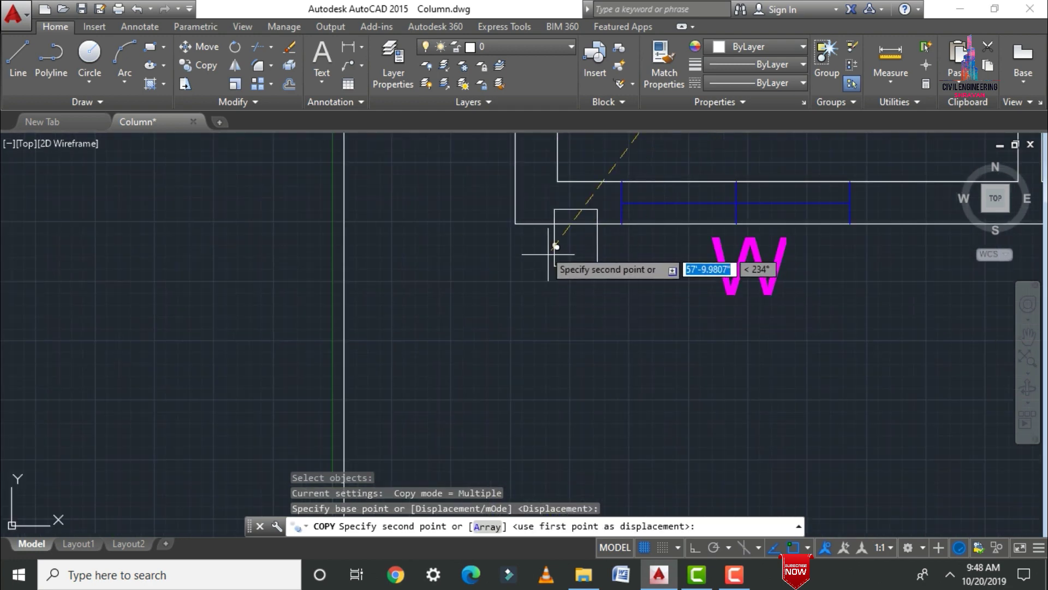
click(512, 228)
scroll(498, 224, down, 3)
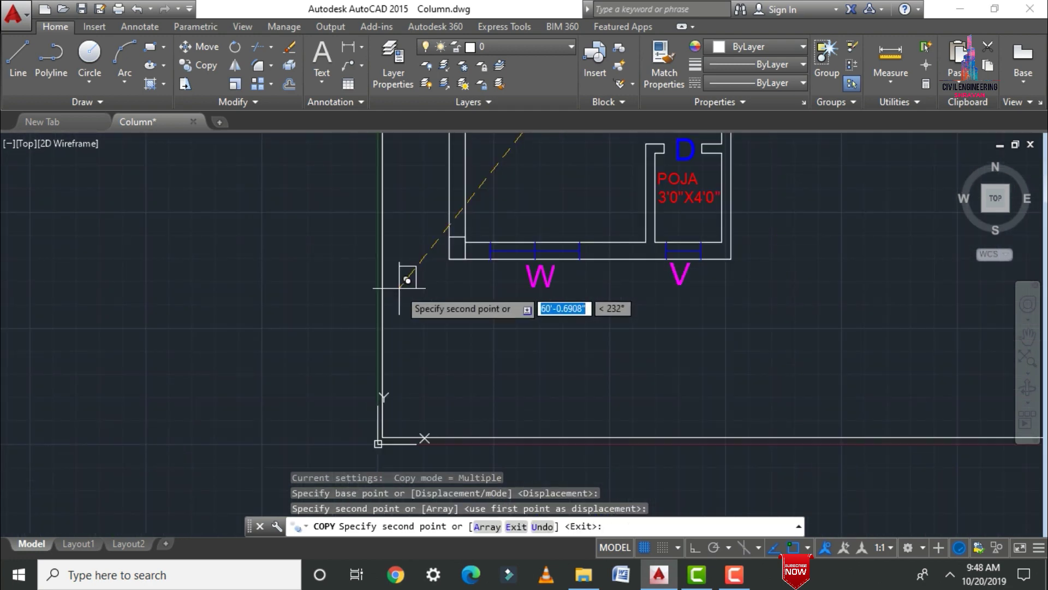
scroll(408, 280, down, 3)
key(Escape)
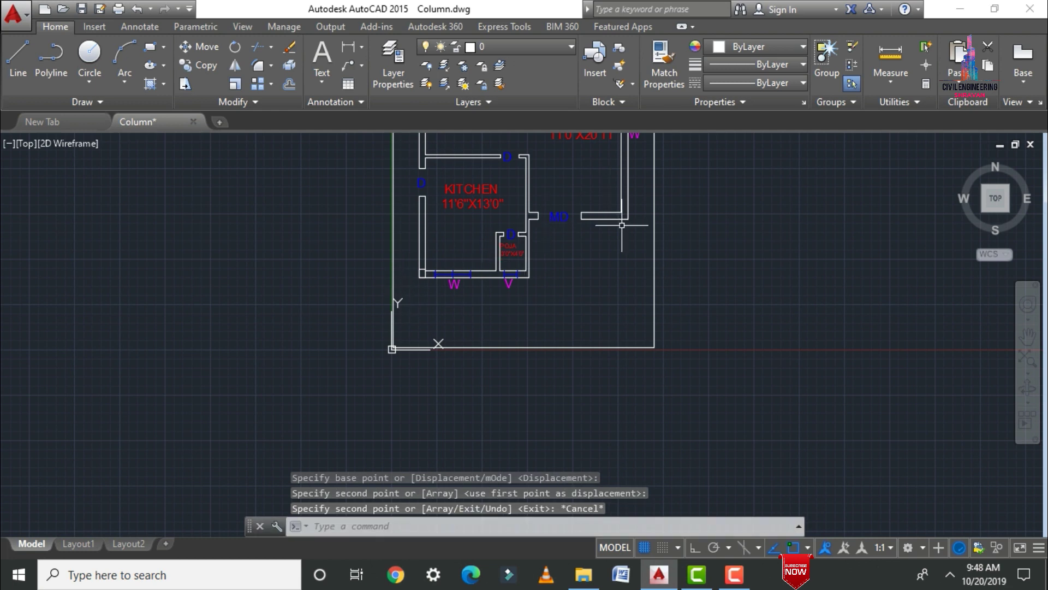
Step: Draw a vertical guide line south from the outer south-east wall corner of the living hall, past the kitchen's south wall level
text(l)
key(Return)
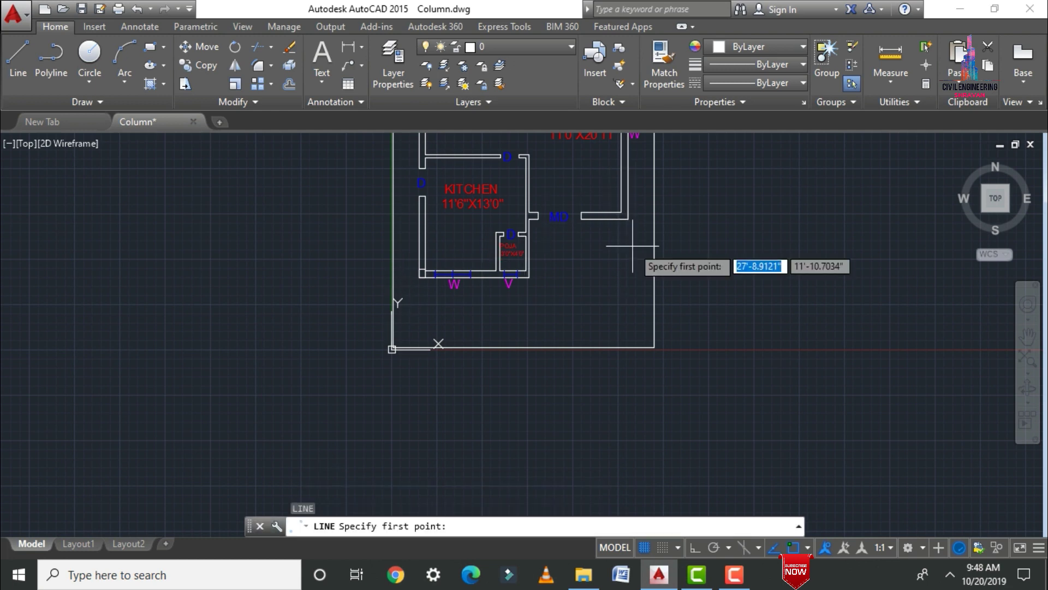
click(627, 219)
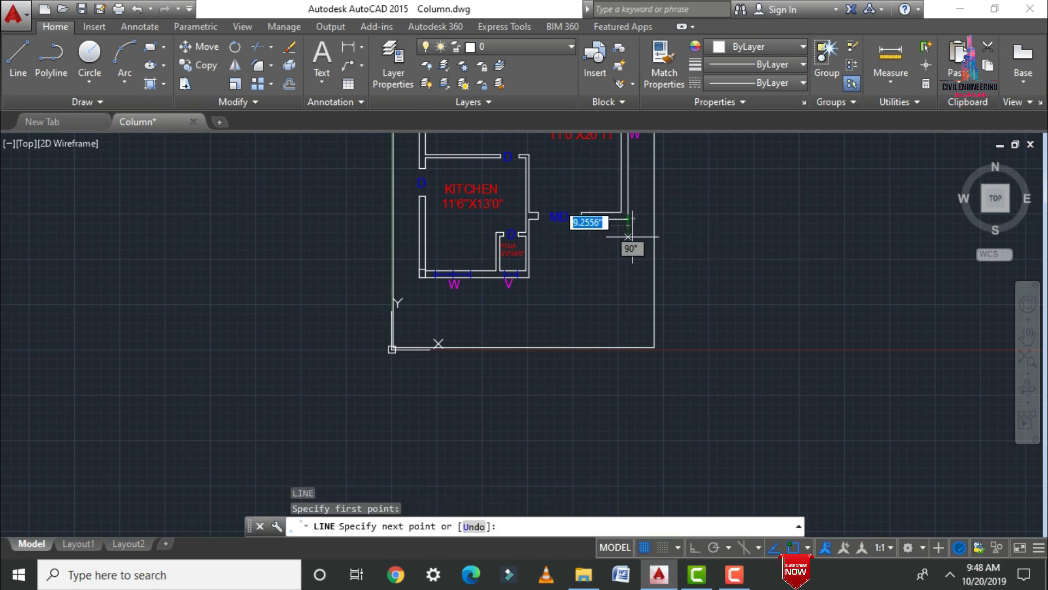
click(627, 318)
key(Escape)
Step: Draw a horizontal guide line east from the outer south-east corner of the Poja room, crossing the vertical guide line
text(l)
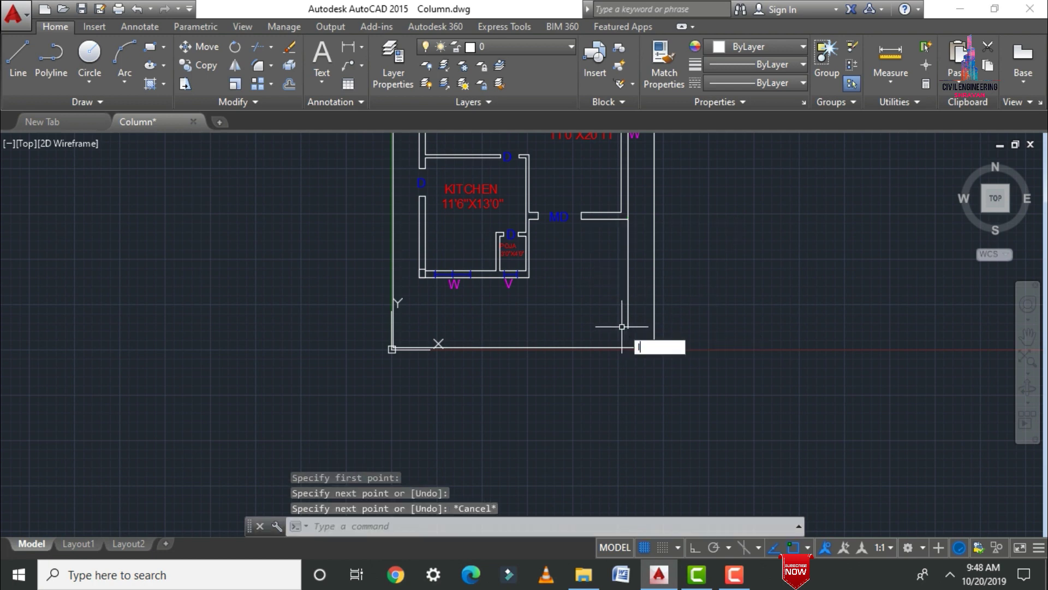
key(Return)
scroll(509, 268, up, 2)
click(542, 287)
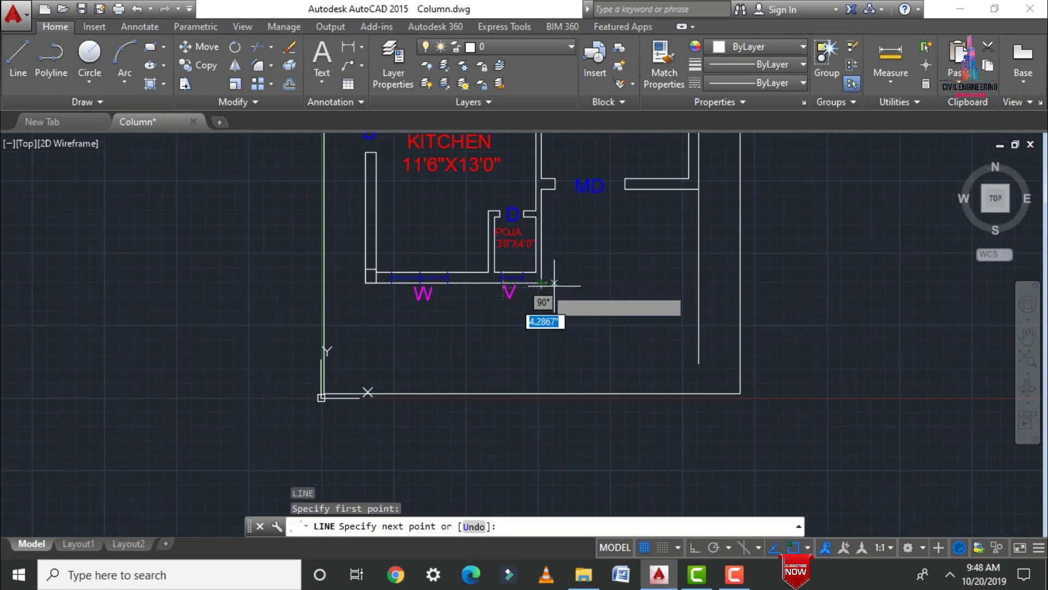
click(719, 283)
key(Escape)
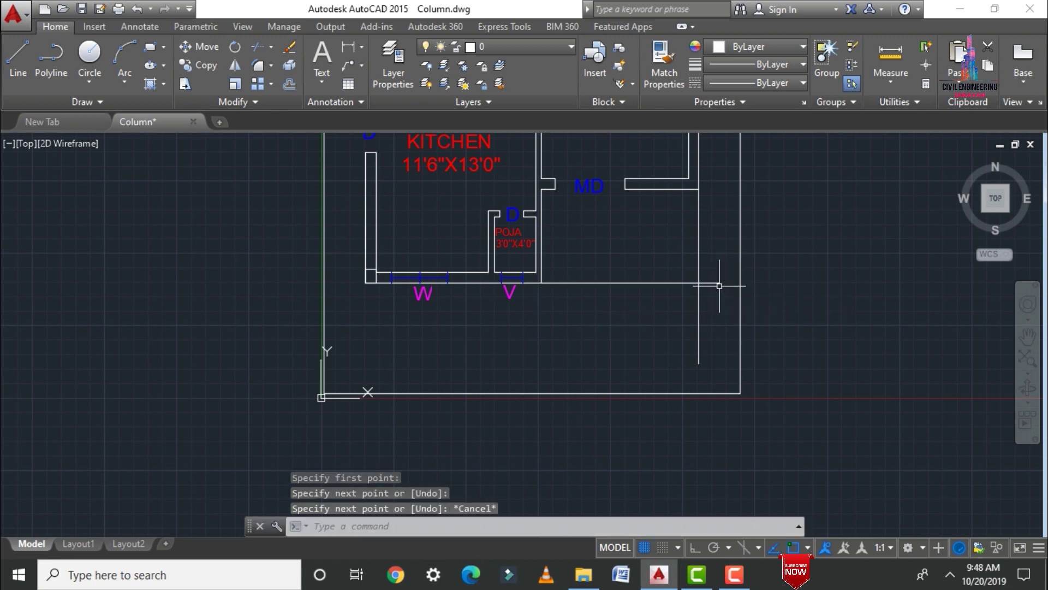
Step: Copy the column rectangle by its lower-right corner to the intersection of the two guide lines south-east of the main door
scroll(676, 279, down, 3)
text(co)
key(Return)
click(710, 143)
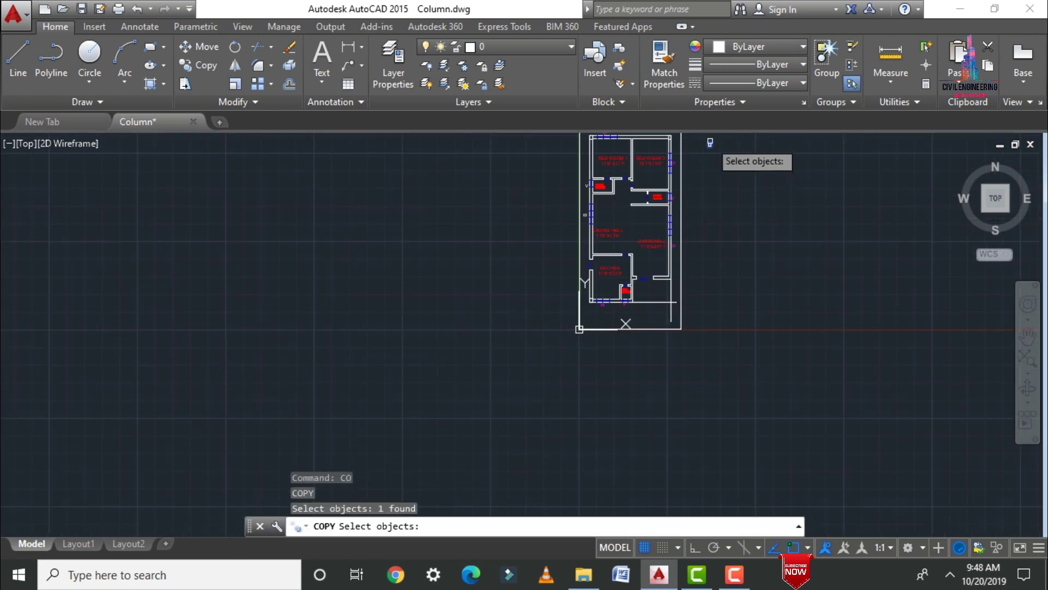
key(Return)
scroll(705, 158, up, 6)
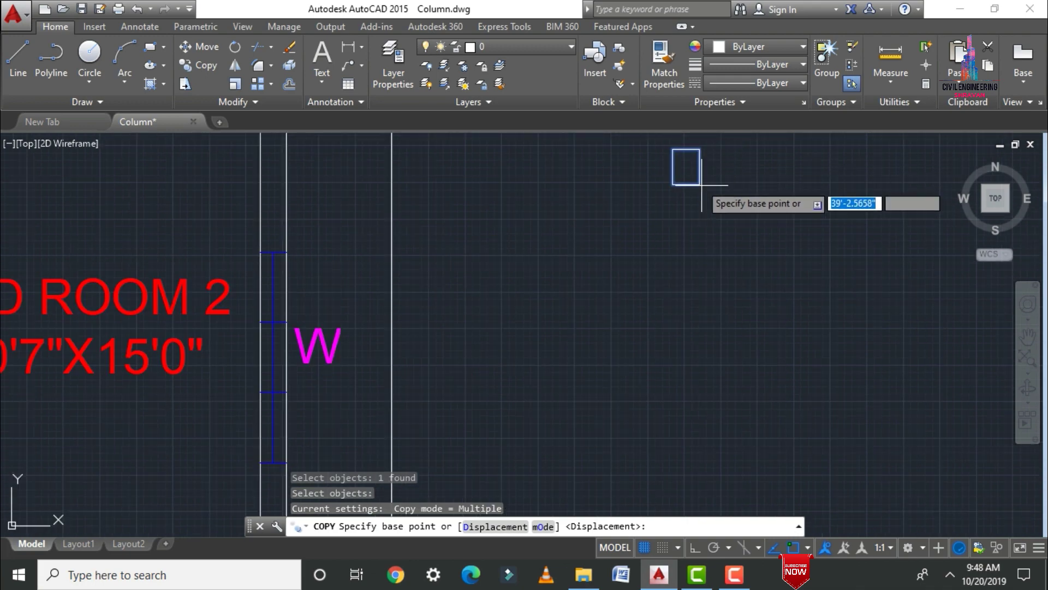
click(701, 183)
scroll(701, 180, down, 4)
scroll(627, 355, down, 2)
scroll(637, 346, up, 6)
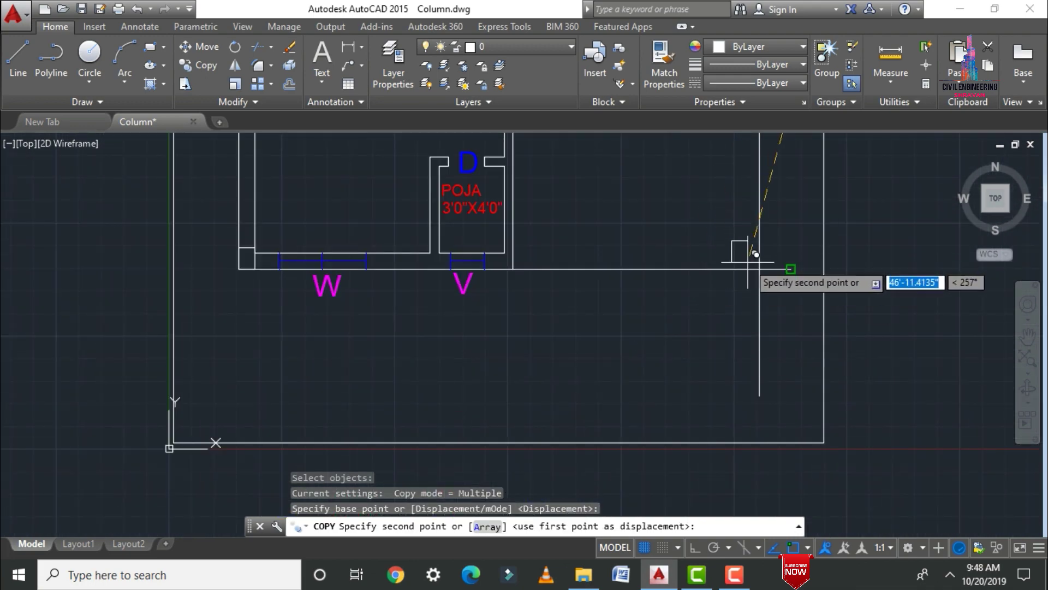
click(767, 261)
scroll(636, 335, down, 2)
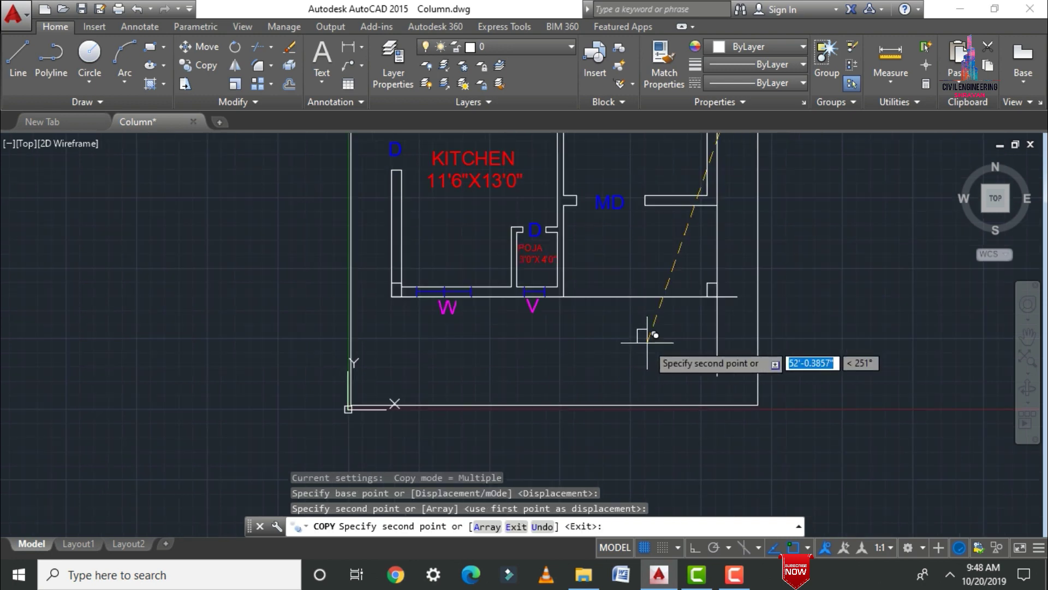
key(Escape)
Step: Delete the vertical and horizontal guide lines that cross at the south-east column
click(716, 257)
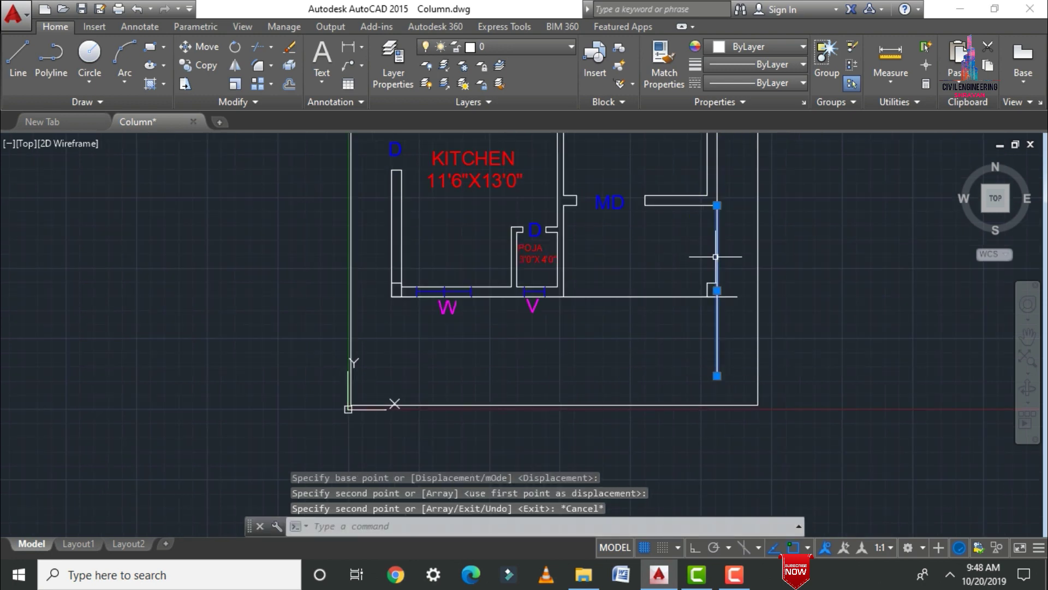
click(640, 296)
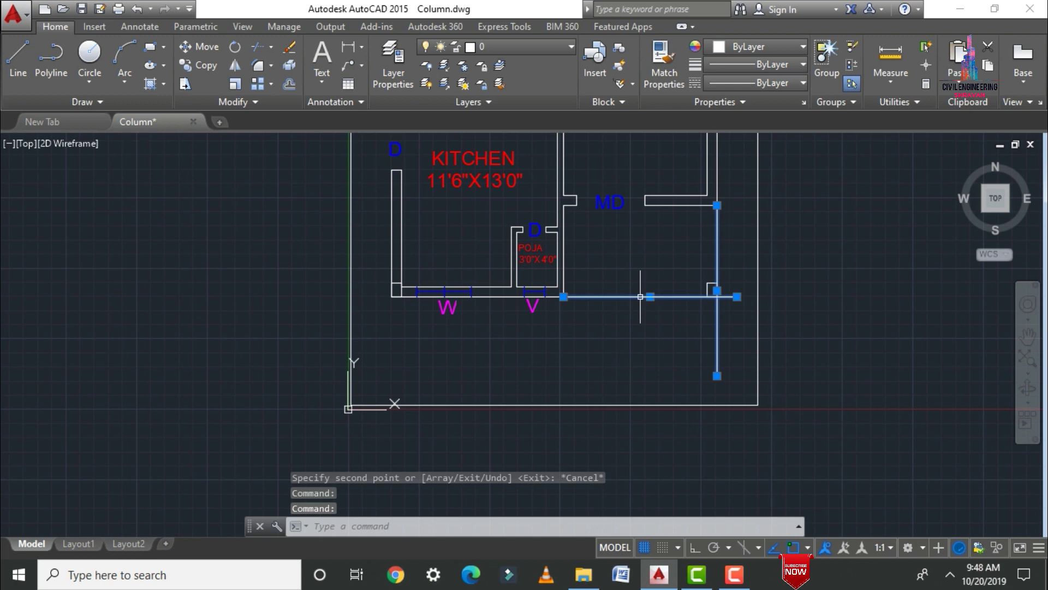
key(Delete)
Step: With Ortho on, draw a vertical guide line from the kitchen's north-east wall corner north to the wall between the two bedrooms
scroll(581, 376, down, 4)
middle_drag(577, 205, 574, 236)
text(l)
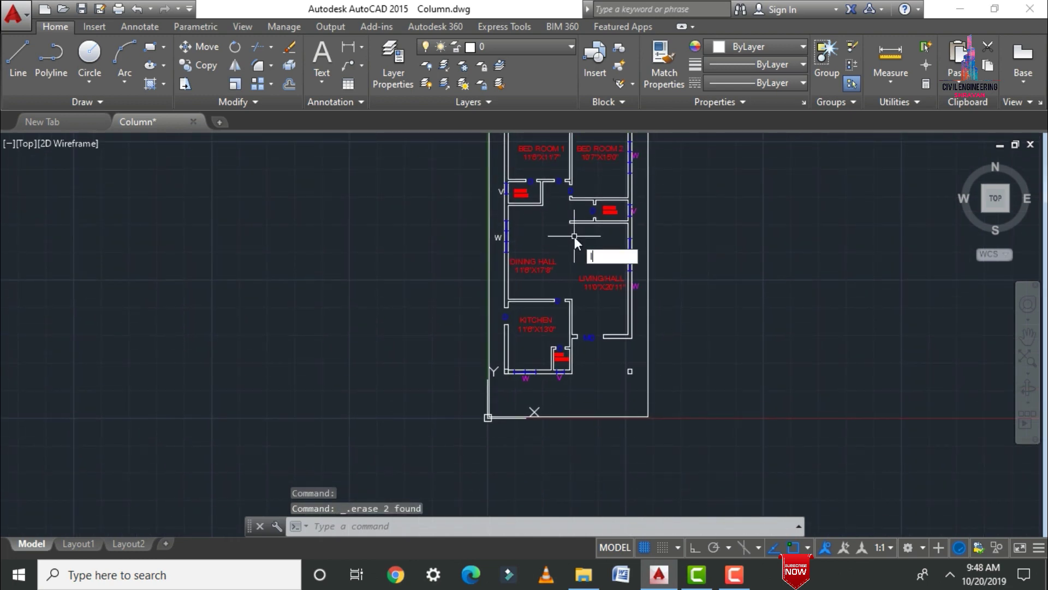
key(Return)
scroll(573, 236, up, 4)
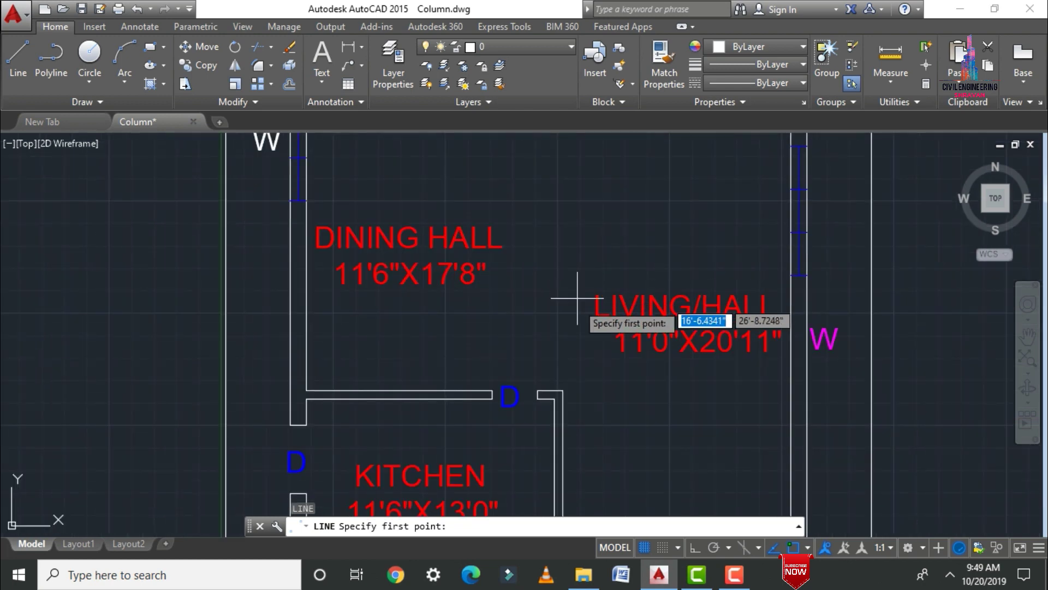
click(562, 391)
scroll(562, 391, down, 5)
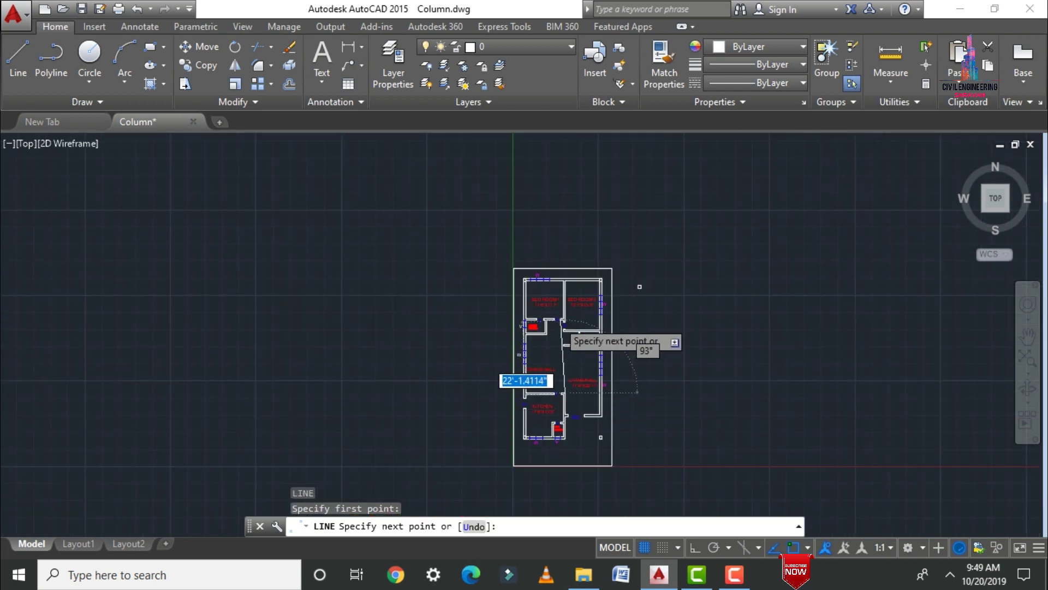
scroll(568, 325, up, 4)
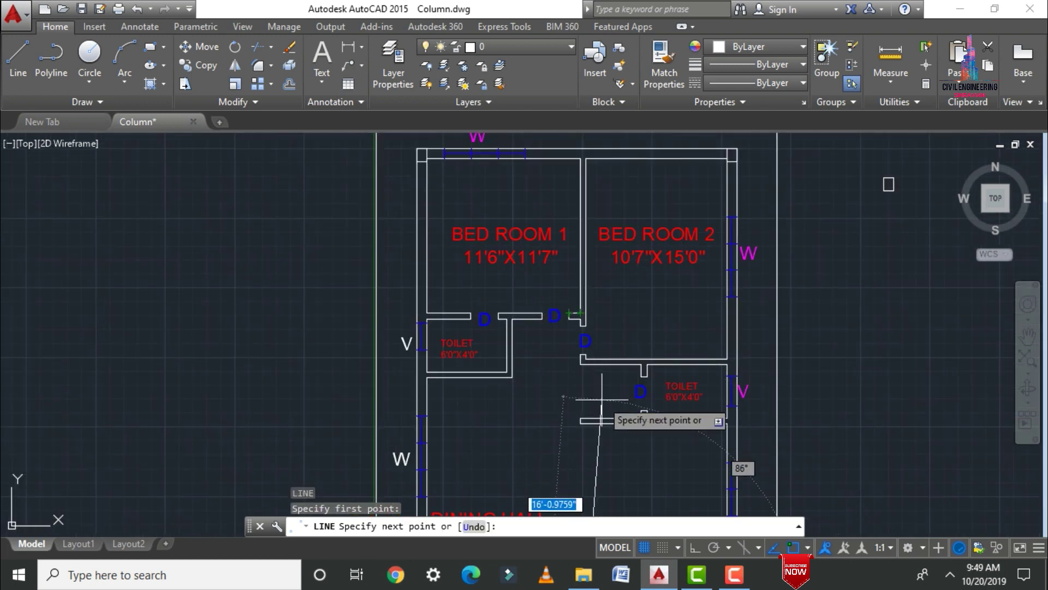
key(F8)
scroll(577, 355, up, 5)
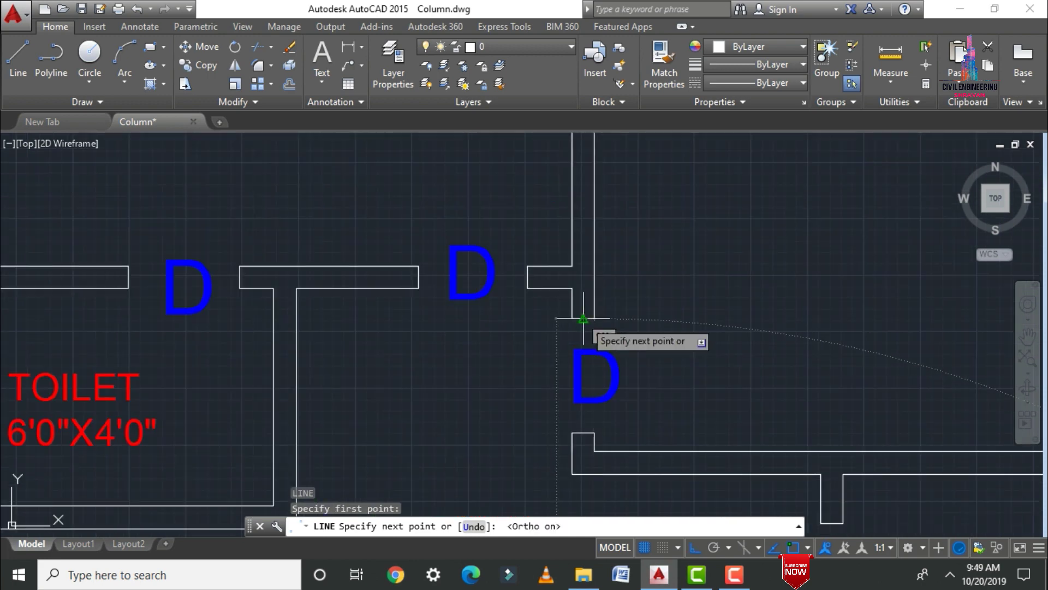
key(Escape)
Step: Draw a vertical line from the north-west inner corner of Bed Room 2 up across the outer north wall
scroll(605, 195, down, 5)
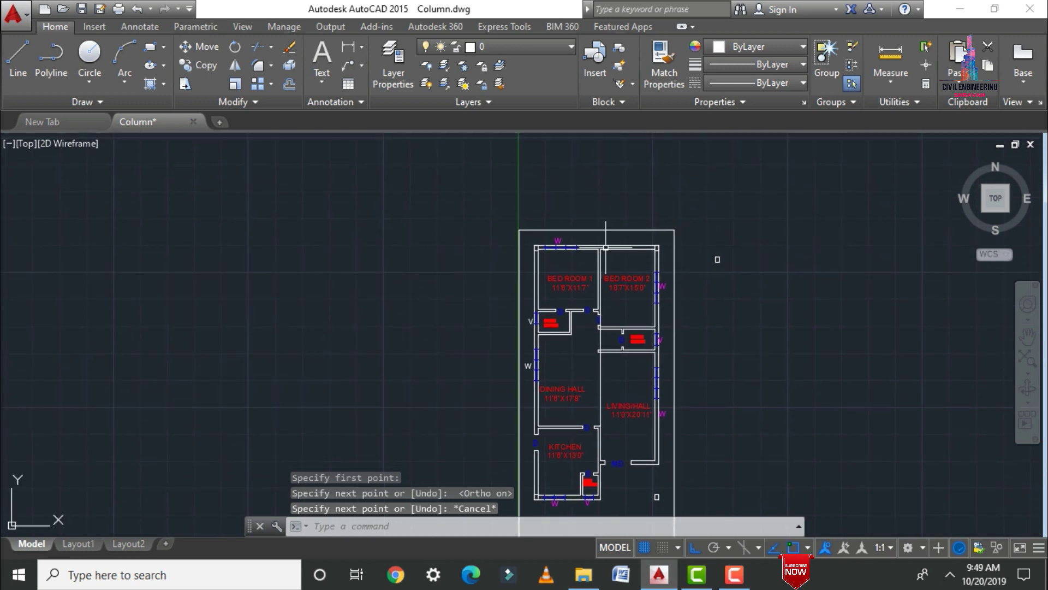
scroll(603, 234, up, 6)
text(l)
key(Return)
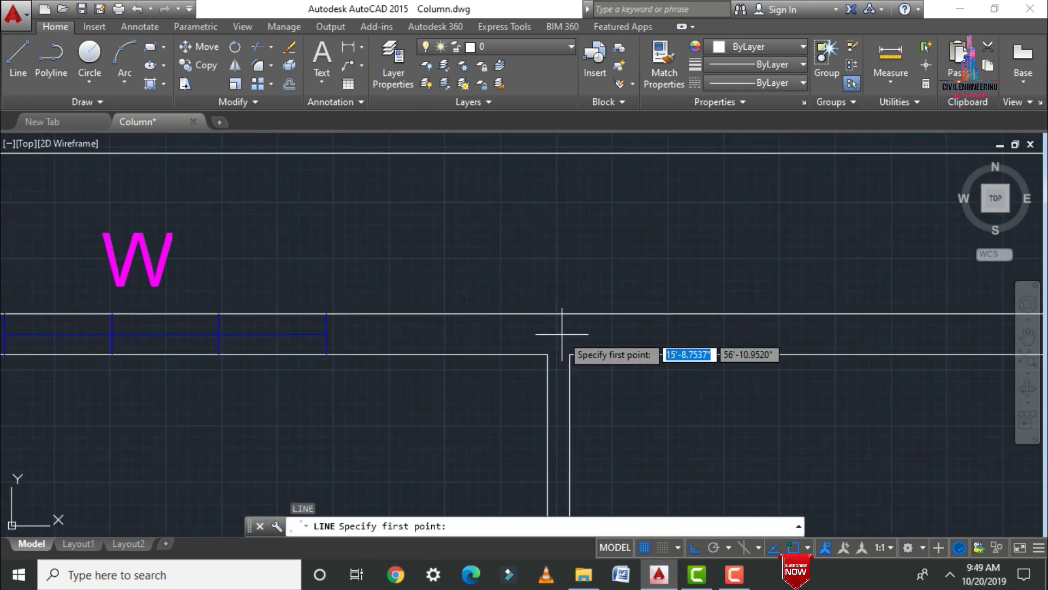
click(569, 248)
key(Escape)
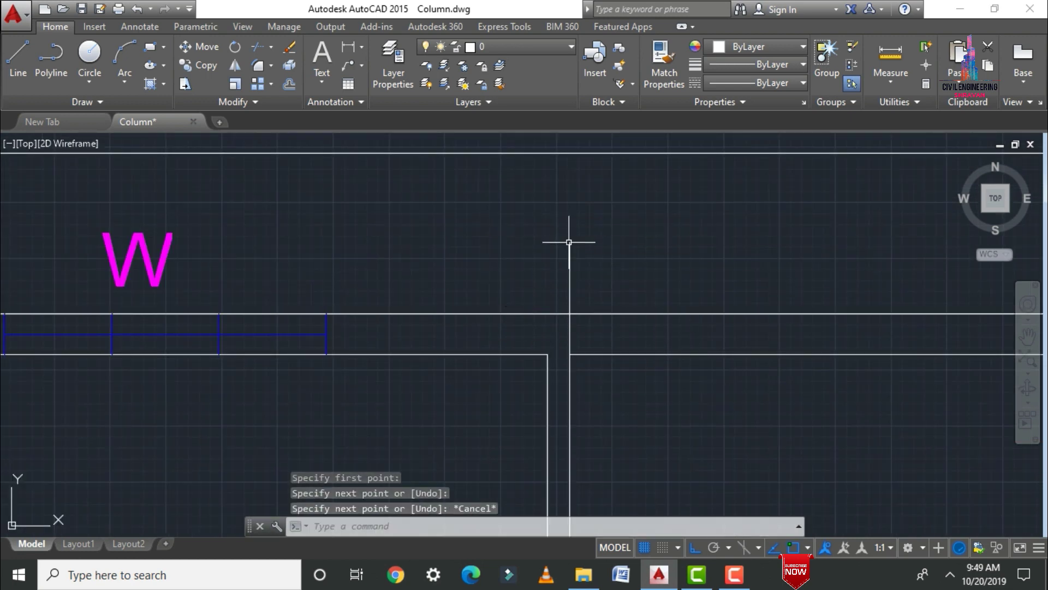
Step: Trim the part of the vertical line that extends beyond the outer face of the north wall
text(tr)
key(Return)
key(Return)
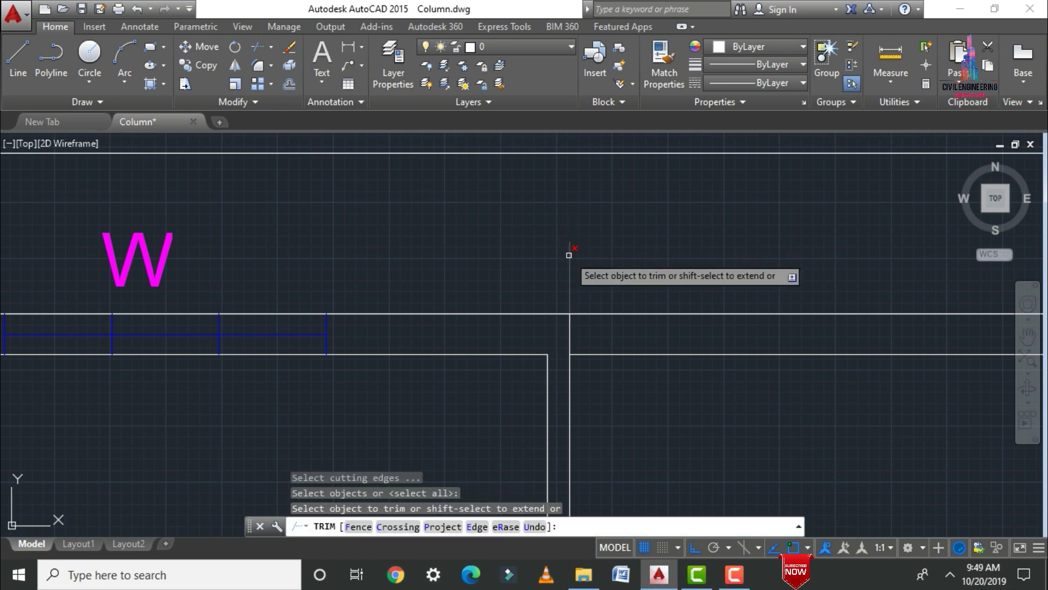
scroll(568, 255, down, 5)
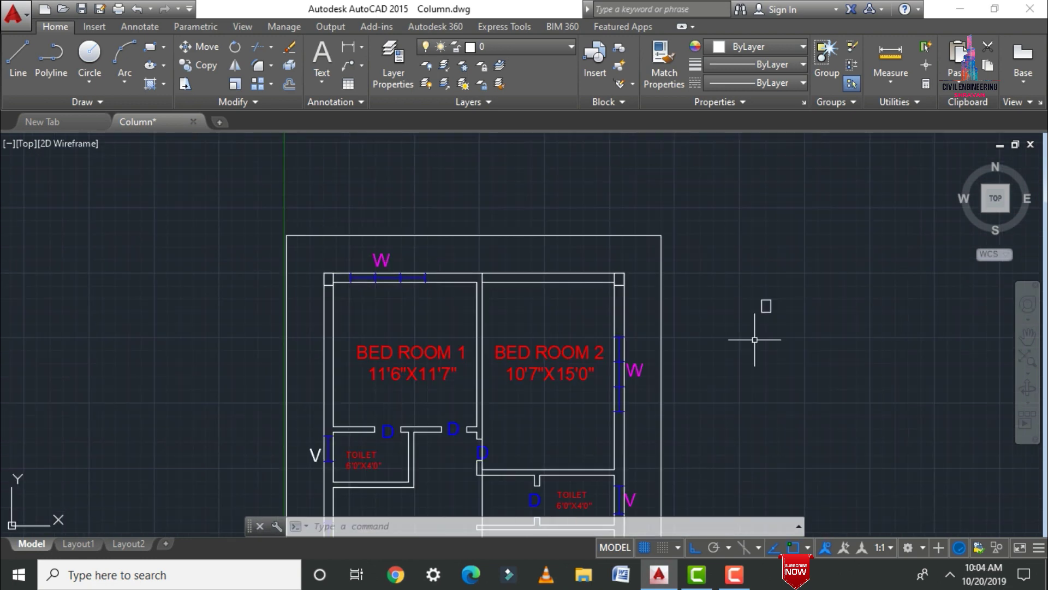
Step: With Ortho off, copy the column by its north-east corner to where the vertical line between the bedrooms meets the north wall's outer face
key(Return)
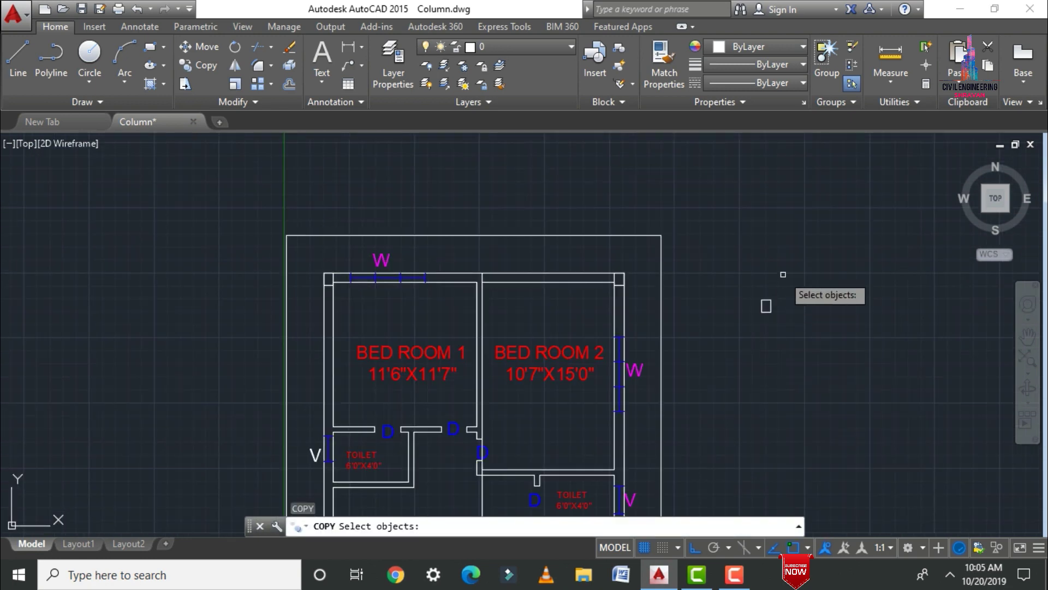
scroll(783, 274, up, 4)
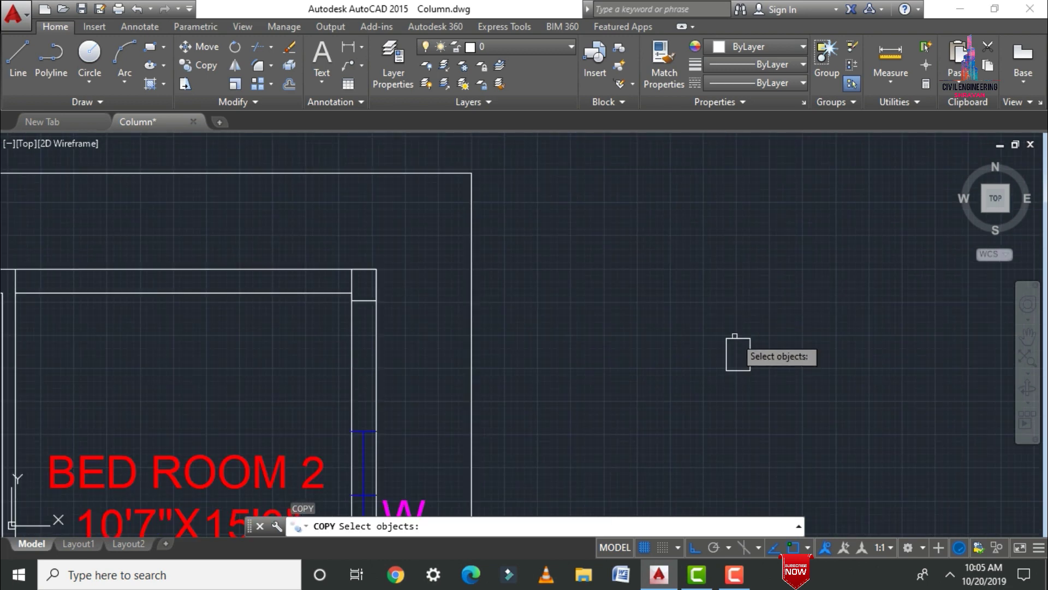
click(728, 339)
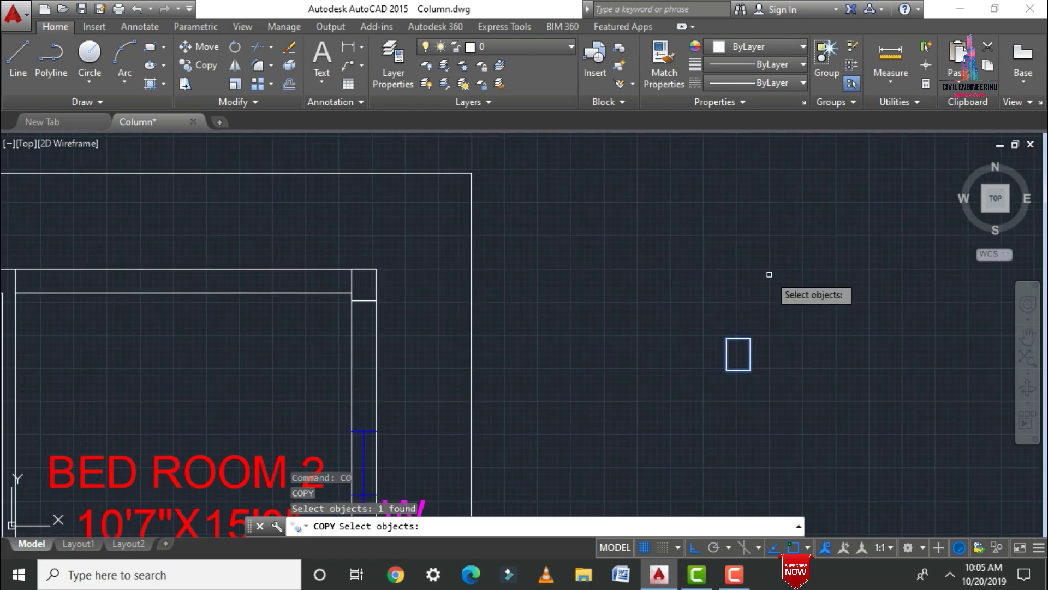
key(Return)
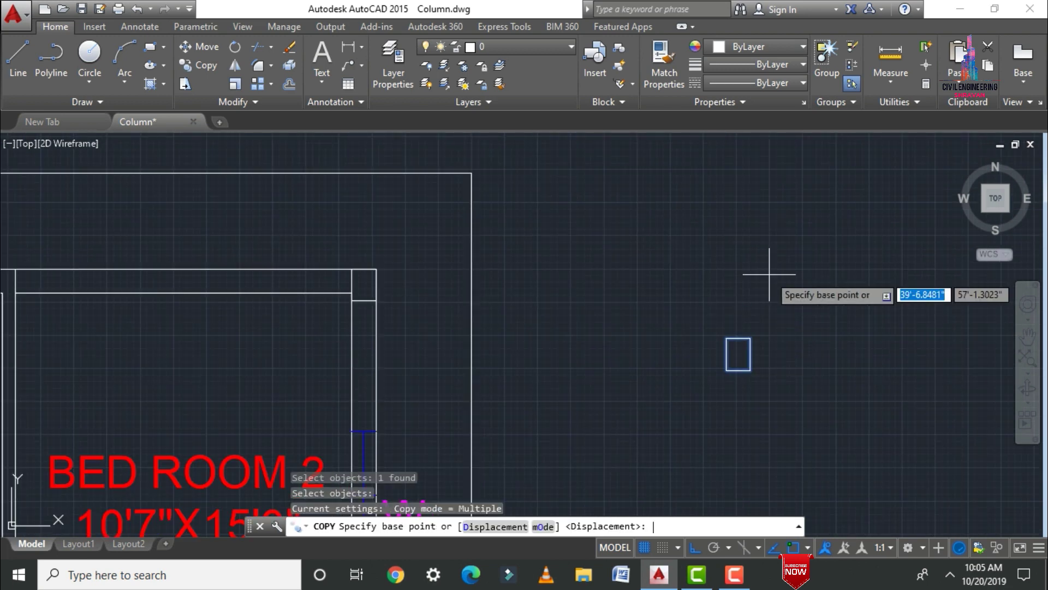
click(750, 339)
scroll(554, 299, down, 5)
scroll(489, 289, up, 6)
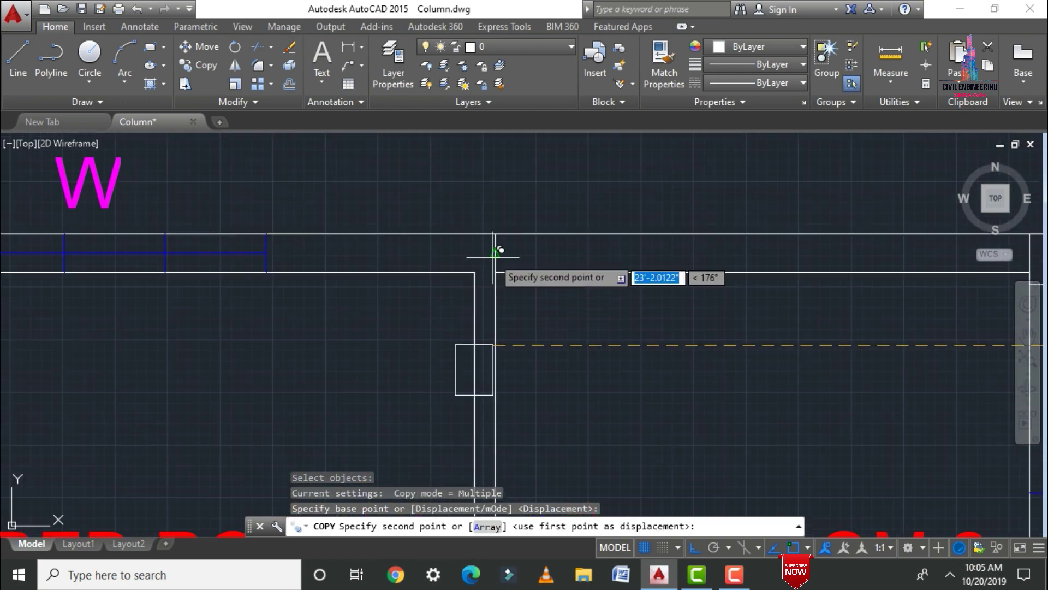
key(F8)
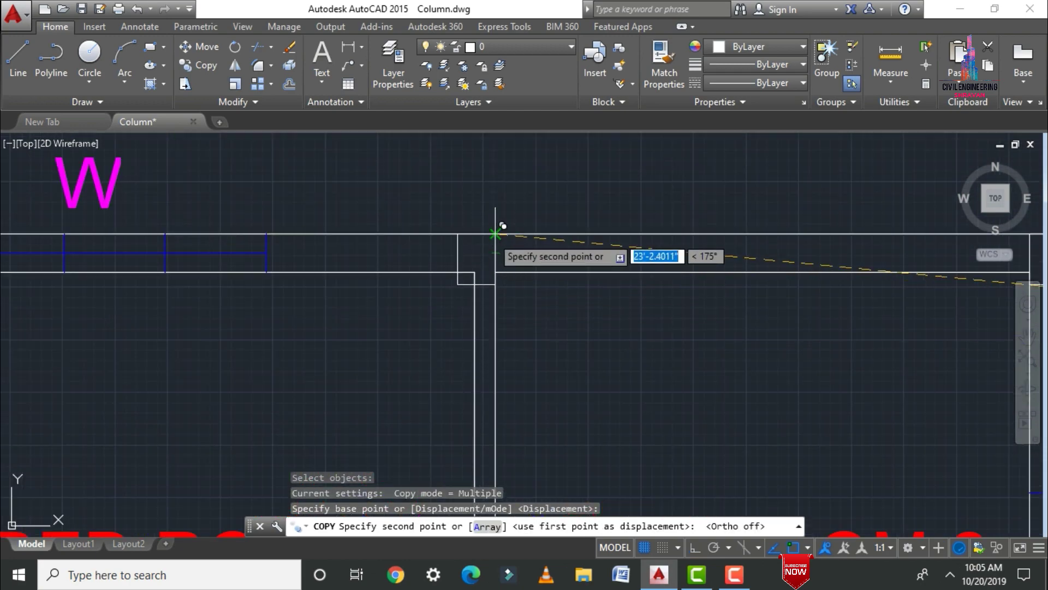
click(496, 228)
scroll(493, 221, down, 3)
scroll(480, 208, down, 4)
scroll(601, 269, up, 3)
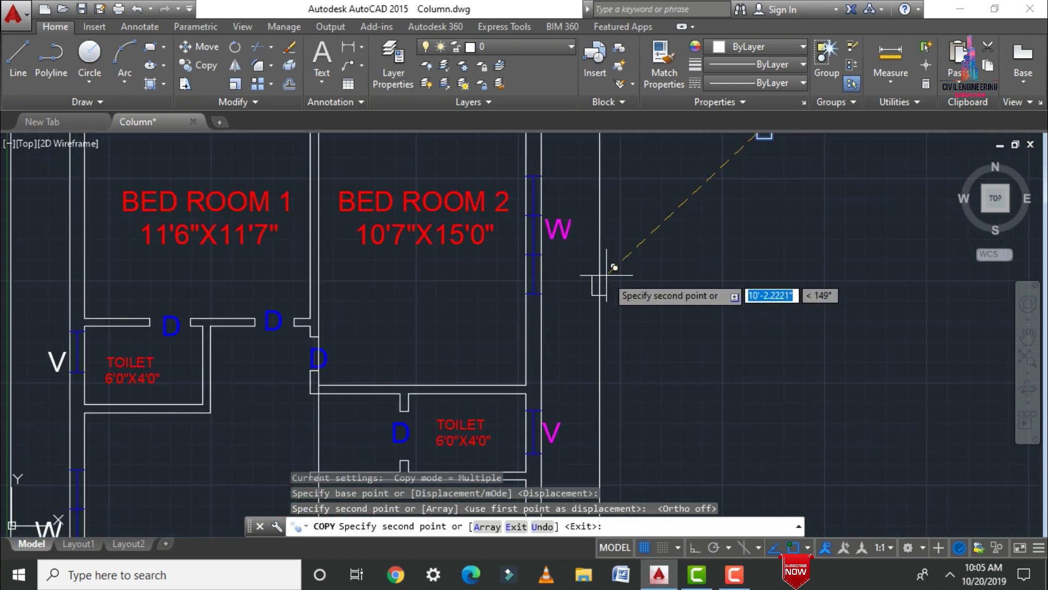
scroll(585, 348, down, 1)
key(Escape)
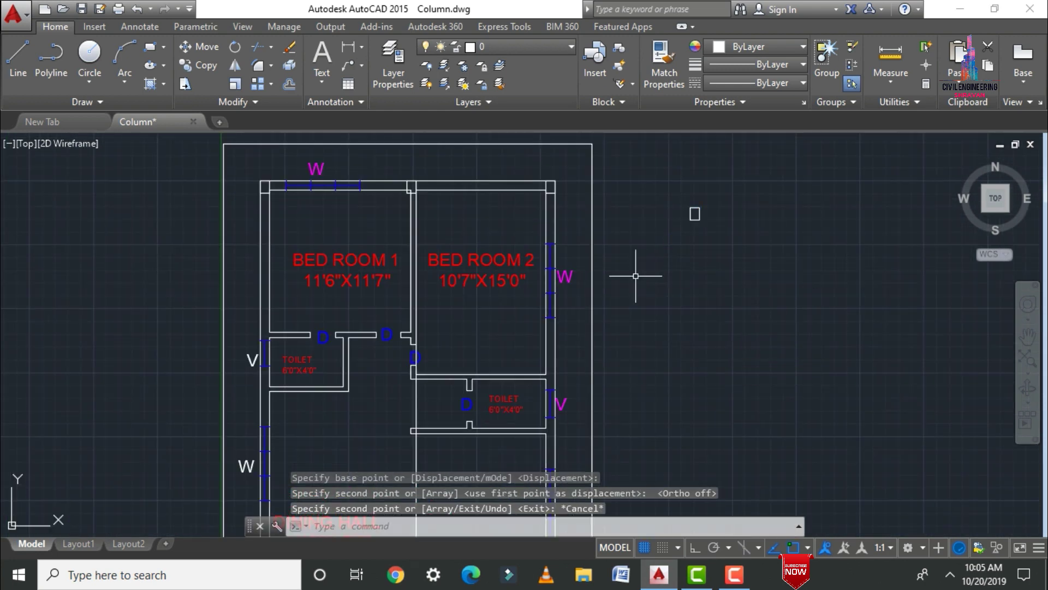
Step: Copy the column by its south-east corner to where the wall between Bed Room 2 and its toilet meets the central vertical line
text(co)
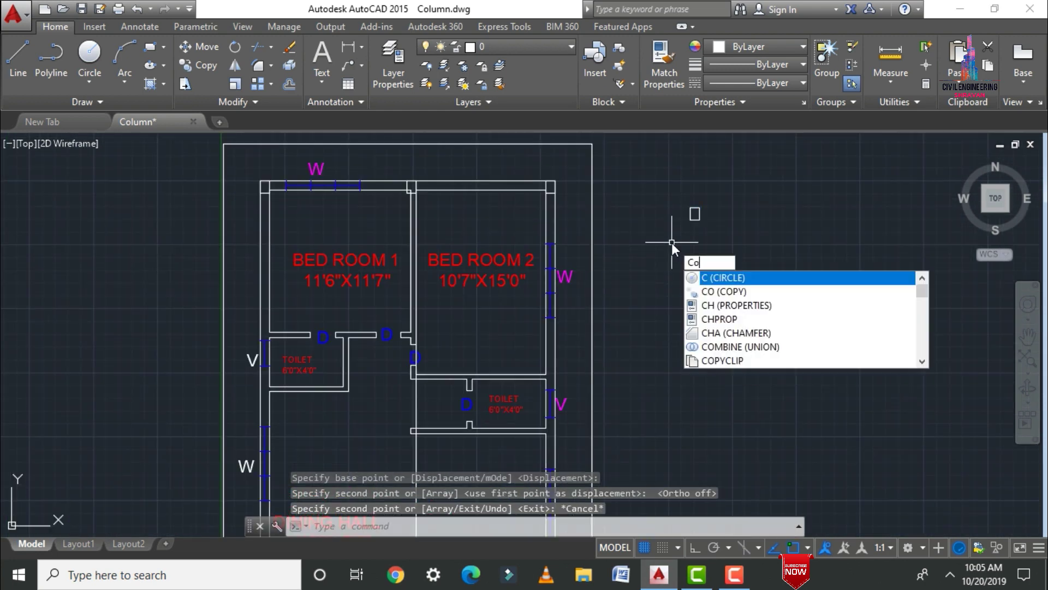
key(Return)
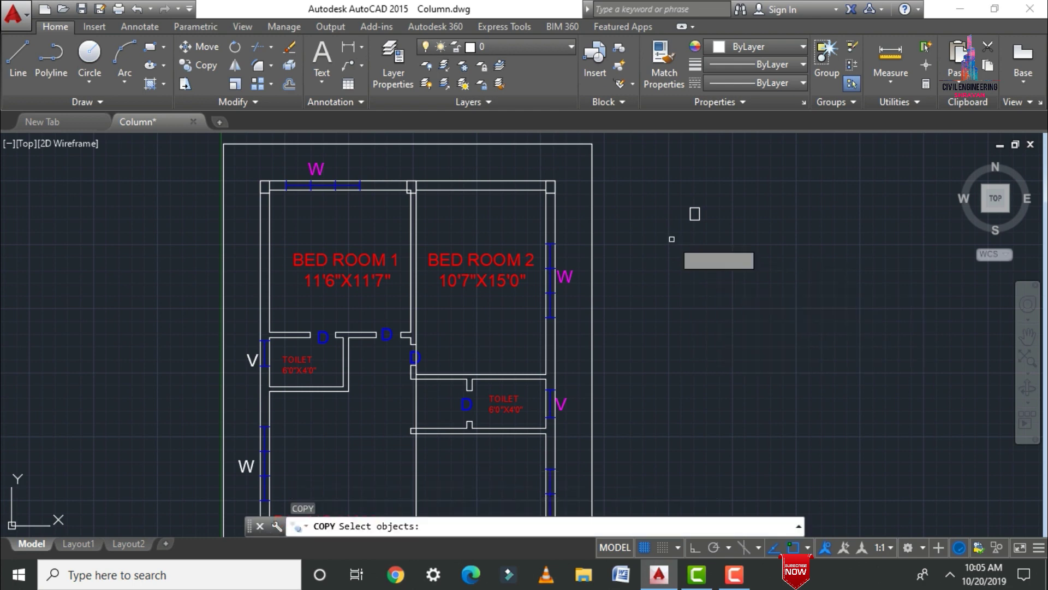
key(Return)
click(698, 219)
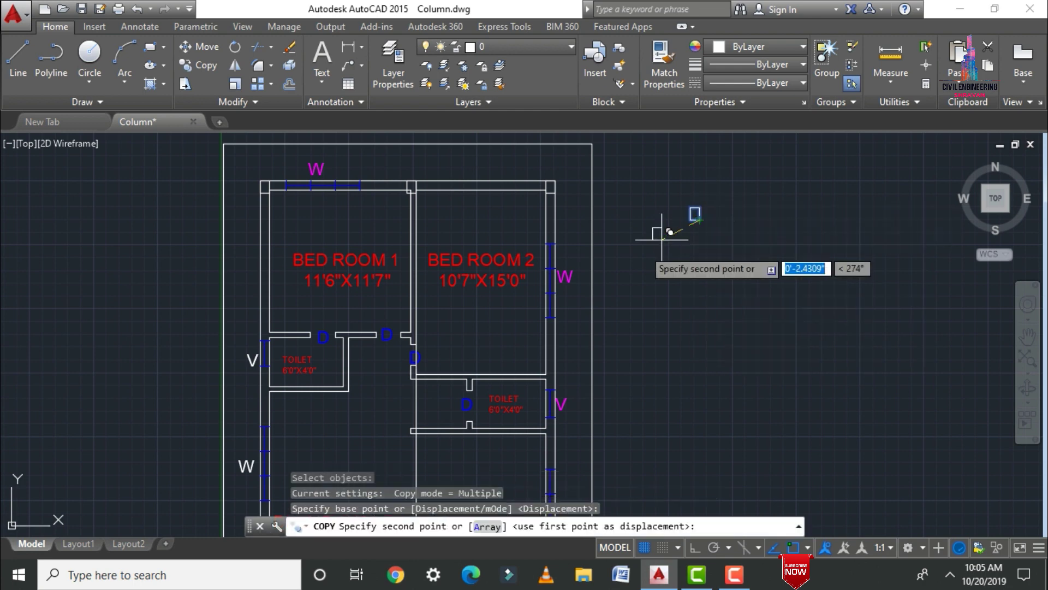
scroll(418, 371, up, 5)
scroll(418, 371, up, 3)
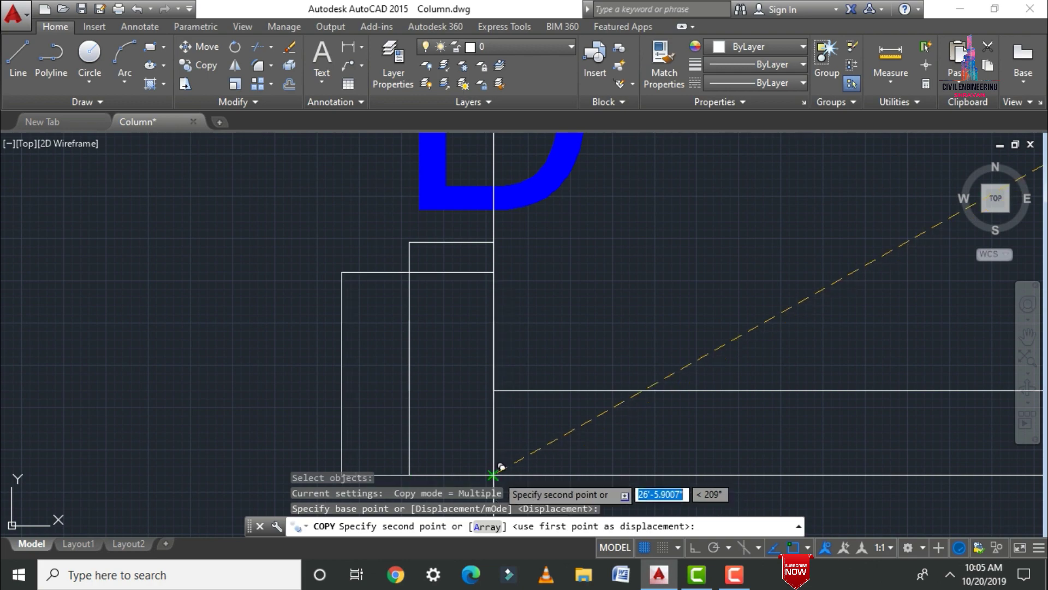
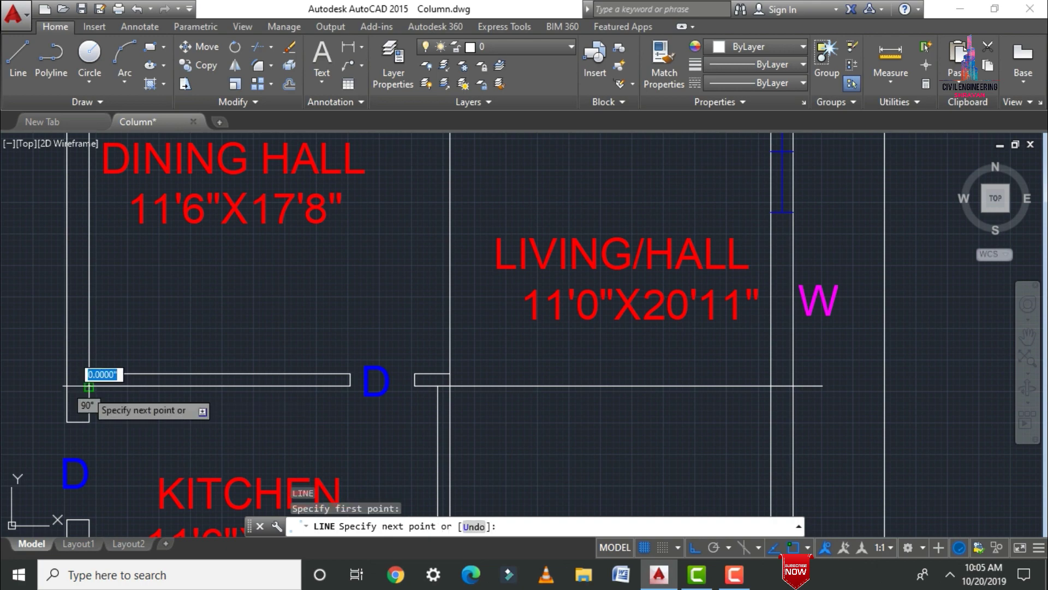
Step: Draw a horizontal guide line from the kitchen's north-west inner corner west across the outer west wall
click(23, 387)
key(Escape)
scroll(149, 437, down, 2)
scroll(149, 437, down, 2)
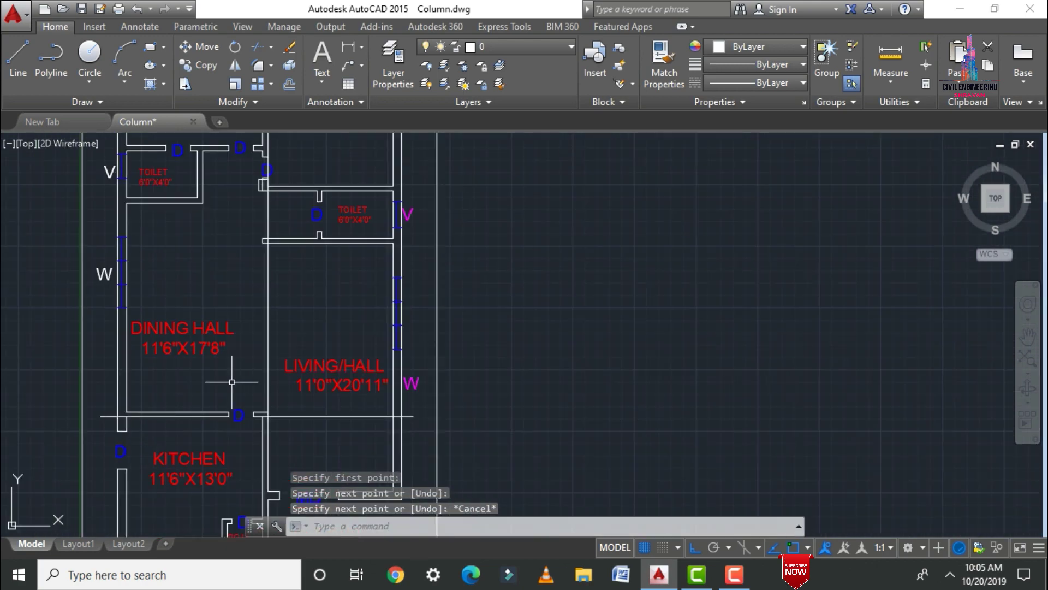
Step: With Ortho off, copy the spare column outside the plan into the dining hall, just above the kitchen door
text(ct o)
key(Return)
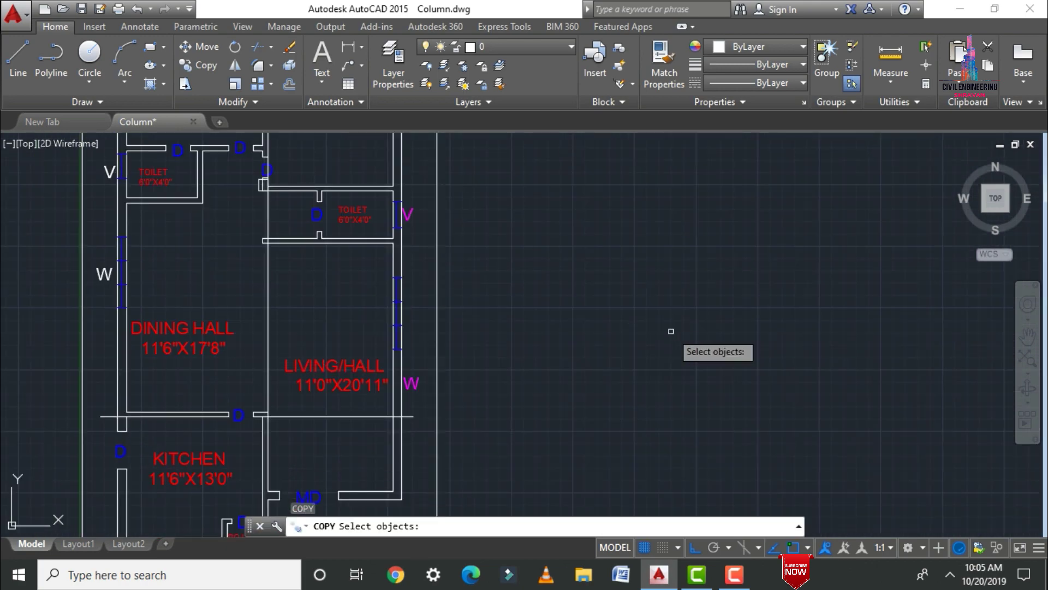
scroll(671, 331, down, 5)
click(601, 214)
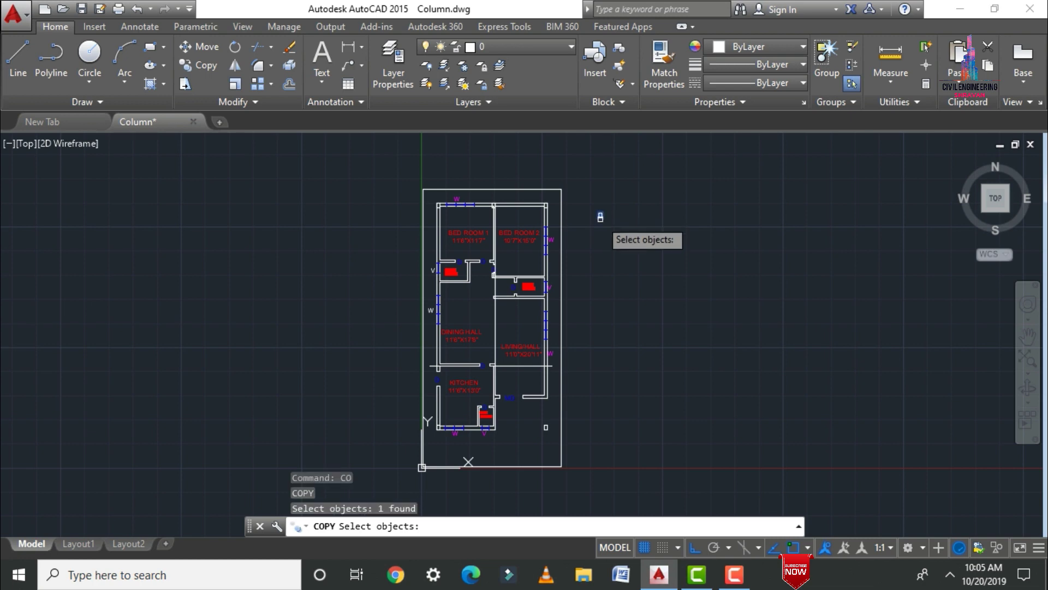
key(Return)
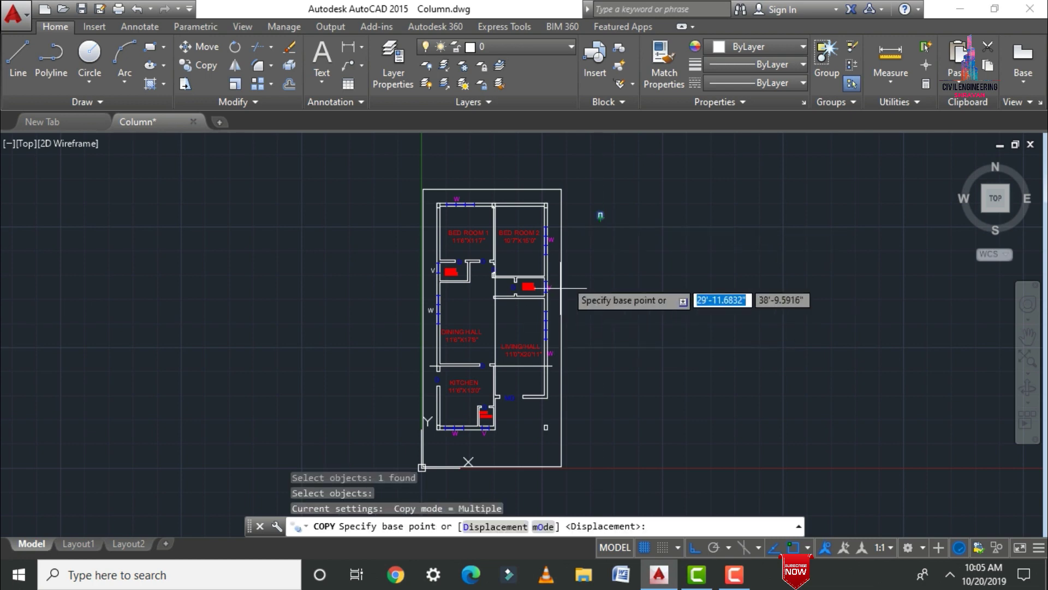
click(600, 216)
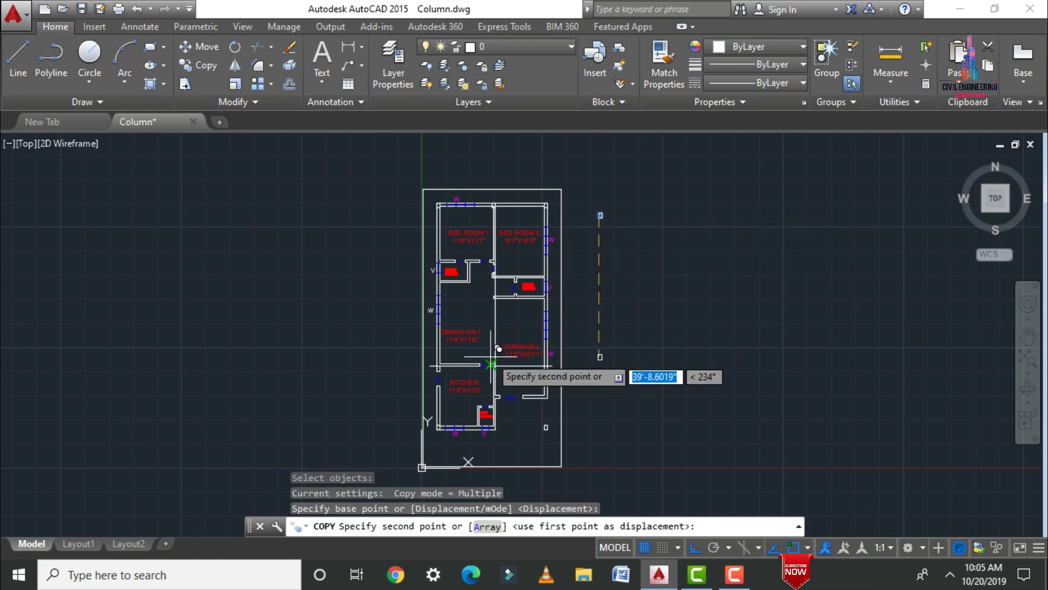
scroll(491, 356, up, 5)
key(F8)
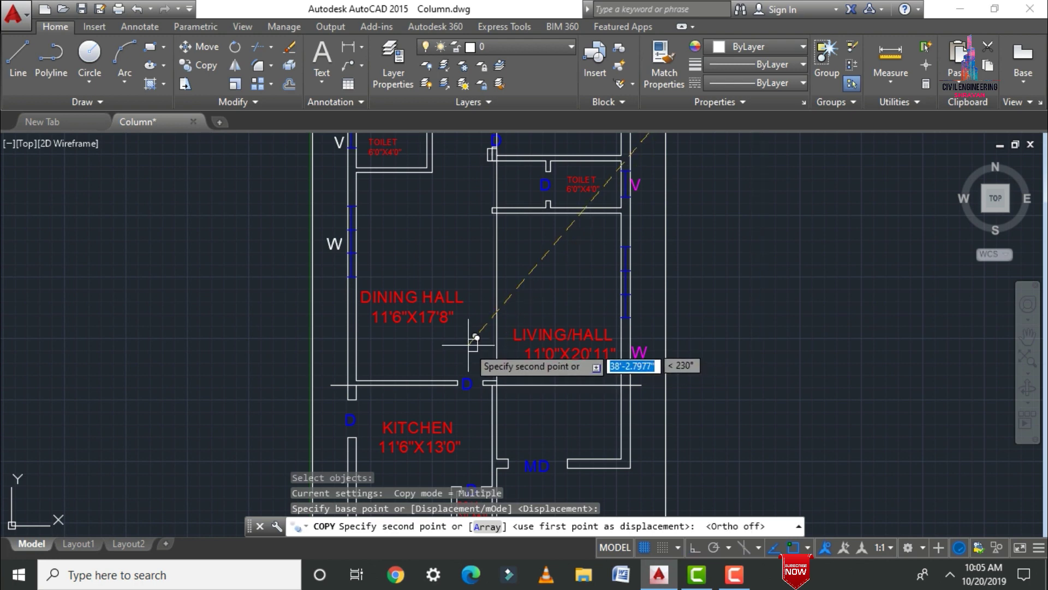
scroll(472, 344, up, 3)
click(447, 350)
key(Escape)
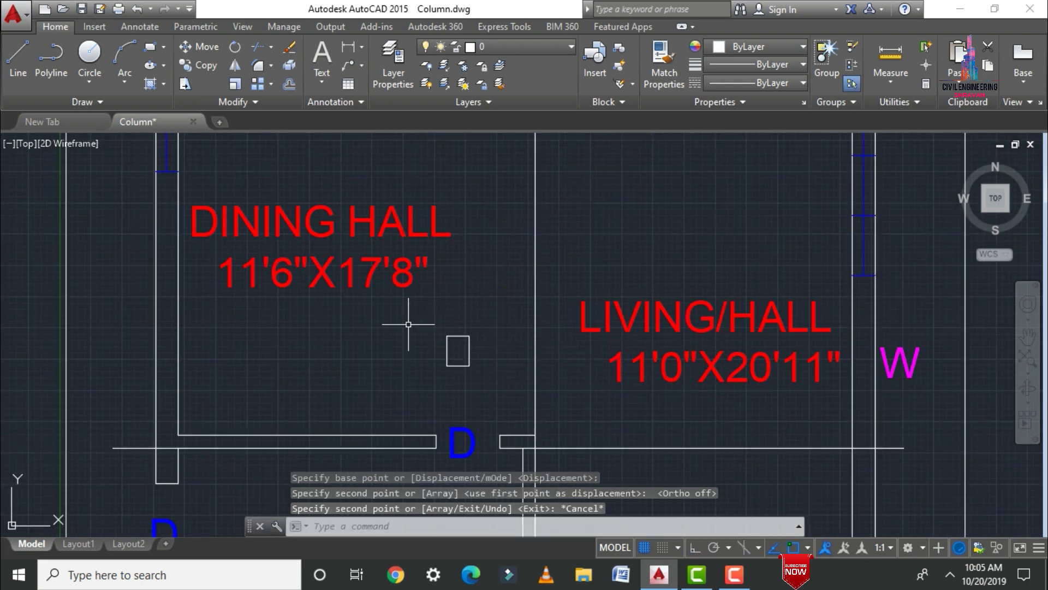
Step: Copy the dining hall's loose column by its south-east corner to the east wall's outer face on the horizontal guide line
key(Return)
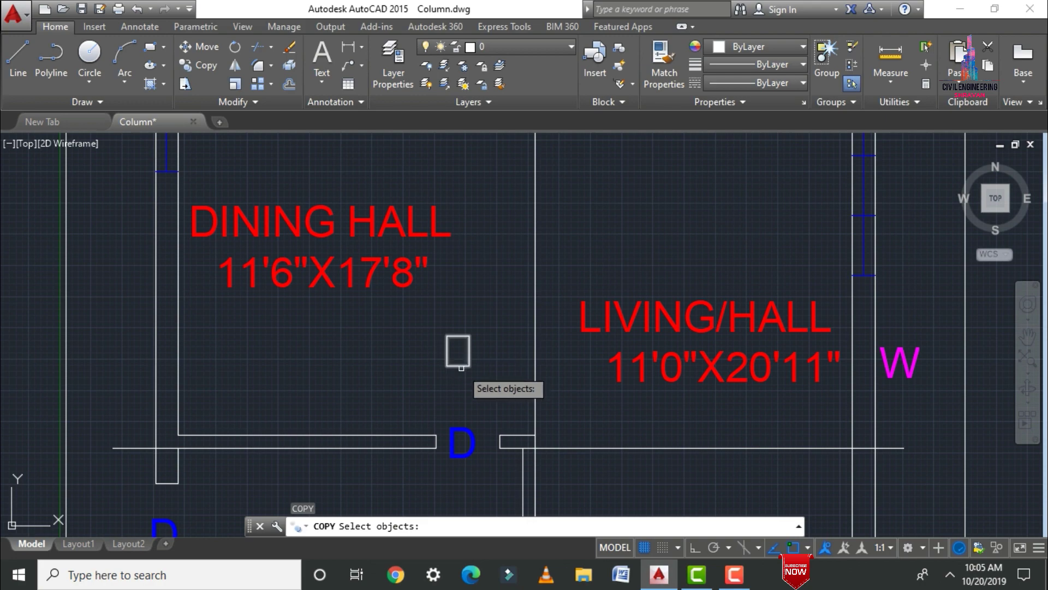
click(469, 352)
key(Return)
click(468, 366)
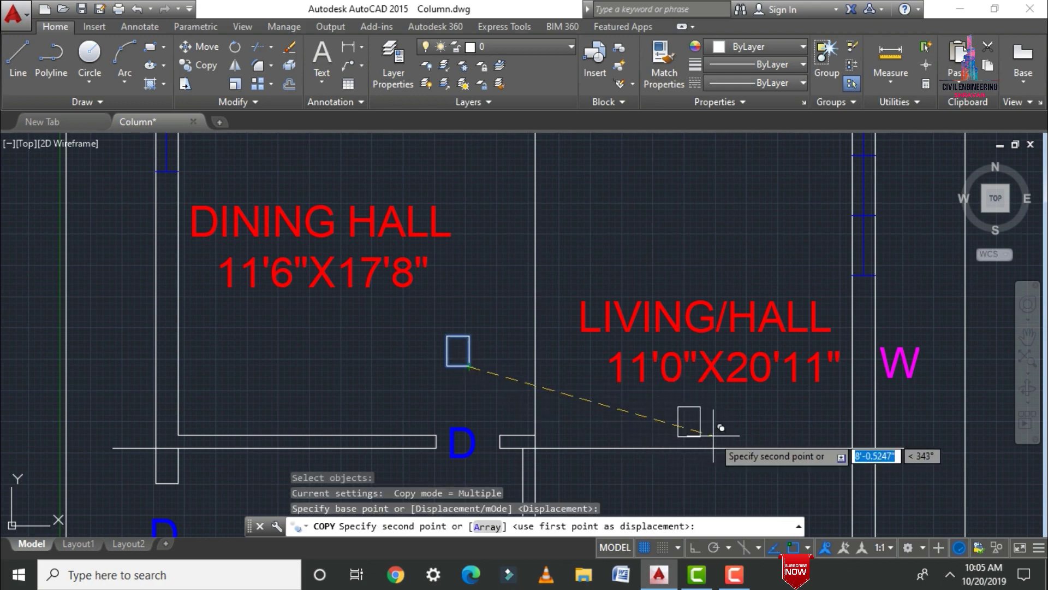
scroll(871, 436, up, 3)
click(892, 447)
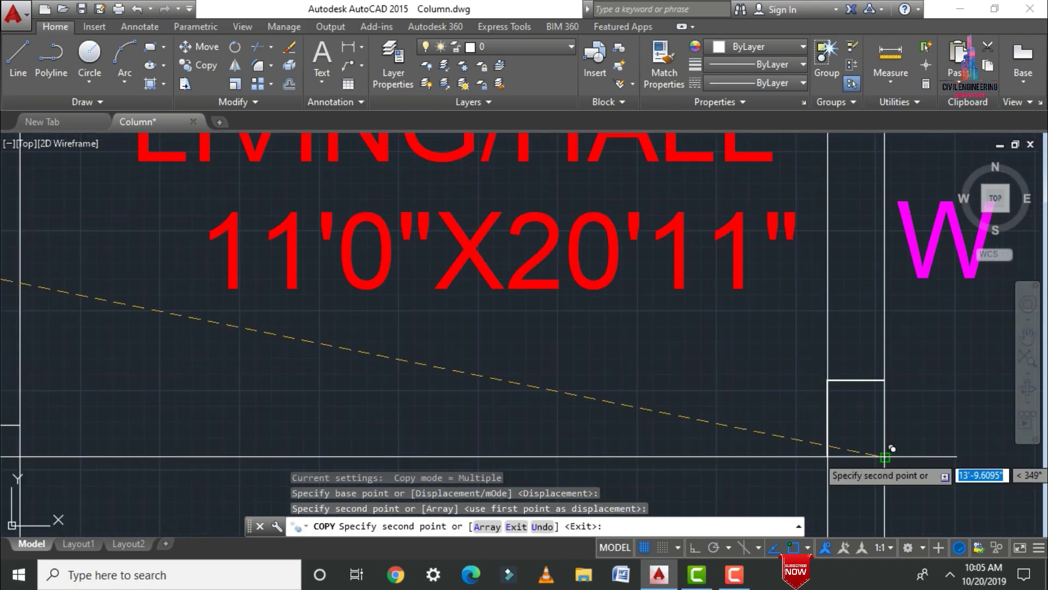
Step: Place another copy of the column where the central vertical line meets the kitchen's north wall line, ending the copying
scroll(901, 354, down, 5)
scroll(659, 379, up, 8)
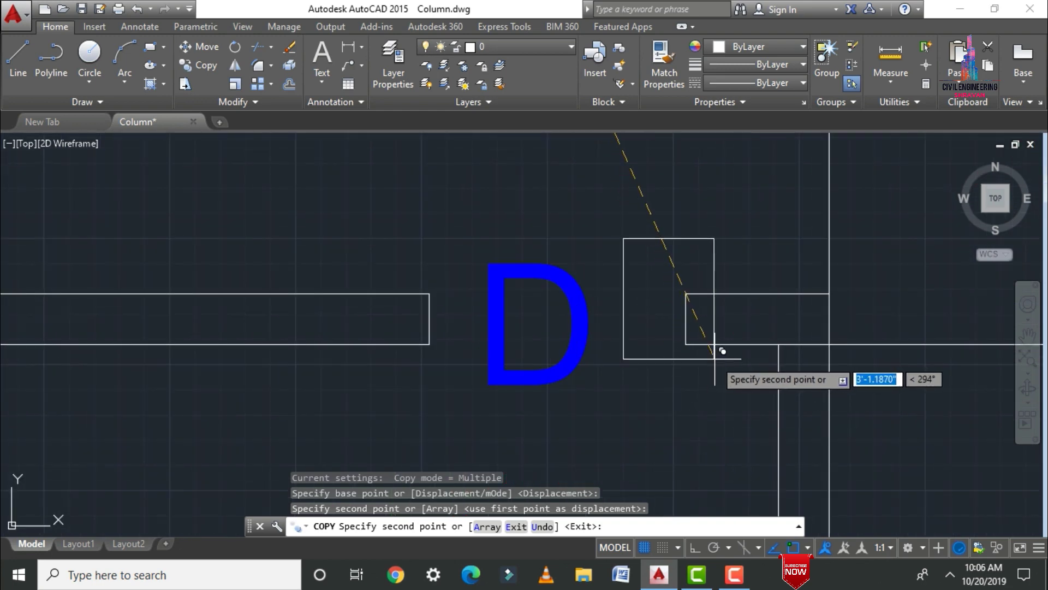
click(831, 344)
scroll(834, 341, down, 5)
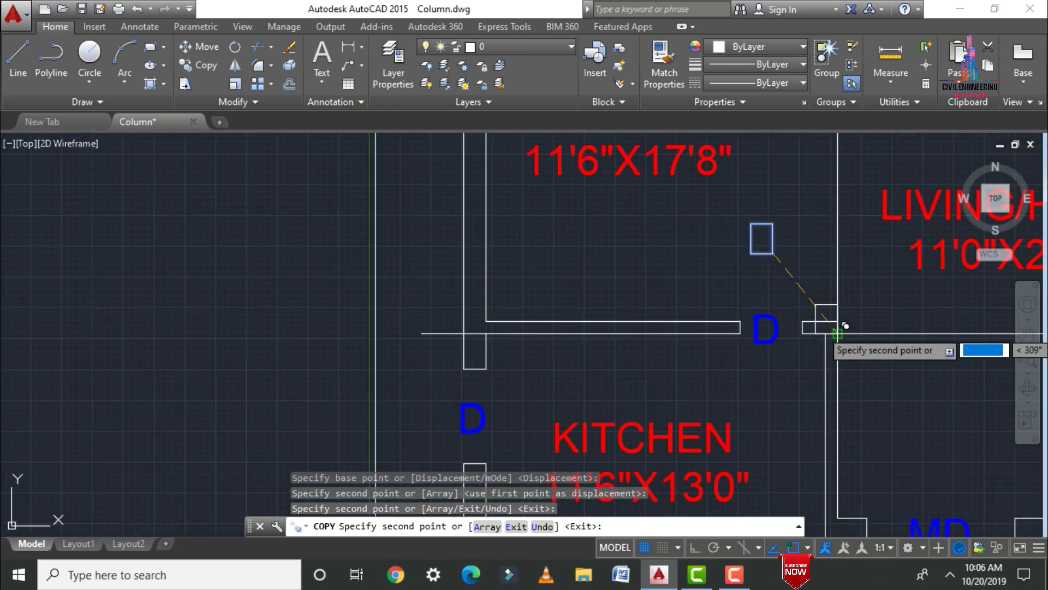
key(Escape)
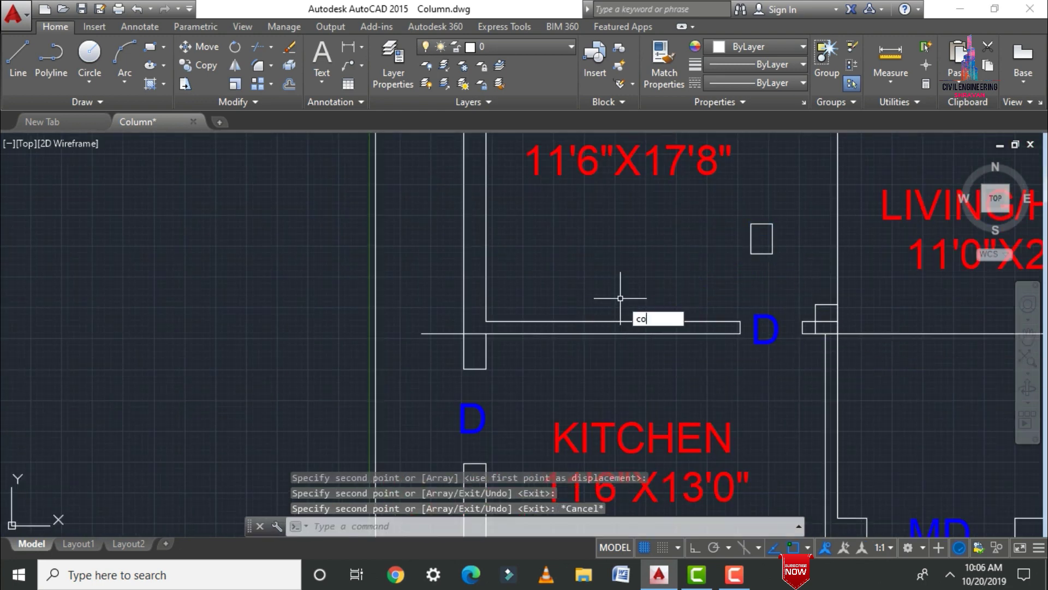
Step: Copy the dining hall's loose column by its south-west corner to the west wall's outer face on the horizontal guide line
text(co)
key(Return)
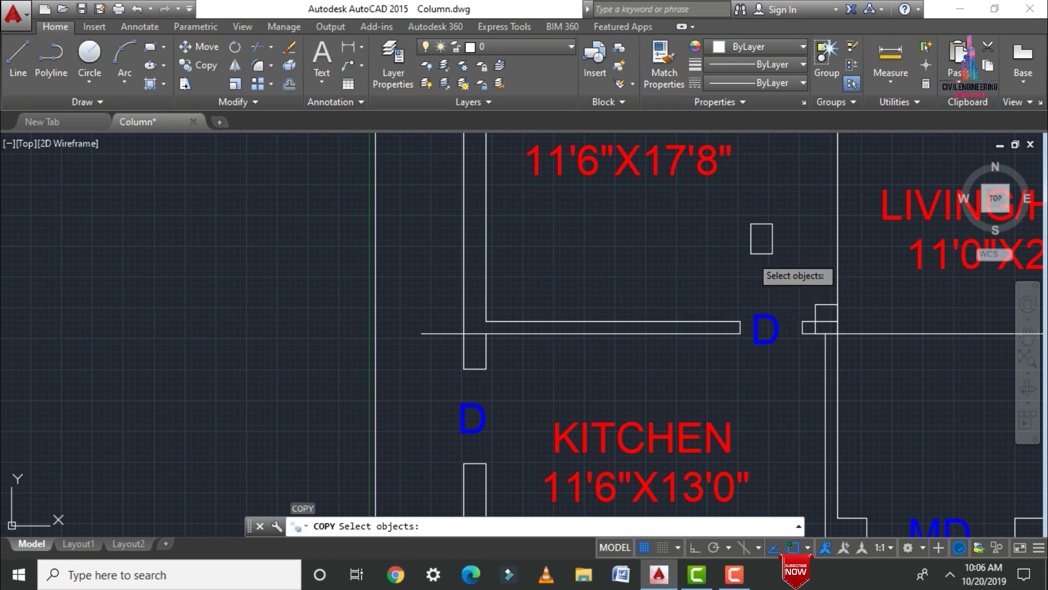
click(771, 243)
key(Return)
click(752, 253)
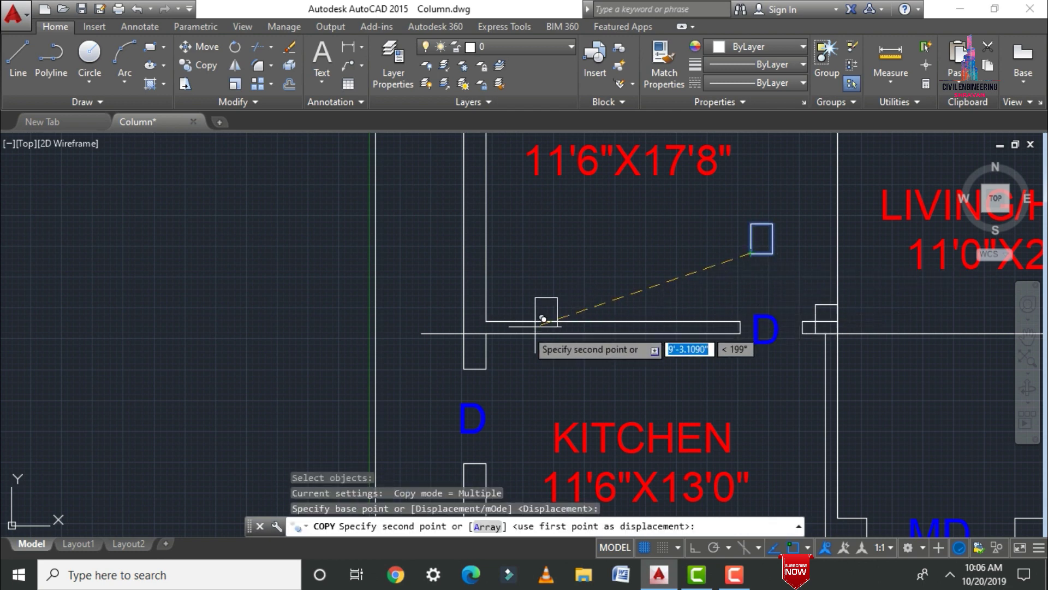
click(465, 331)
scroll(445, 344, down, 5)
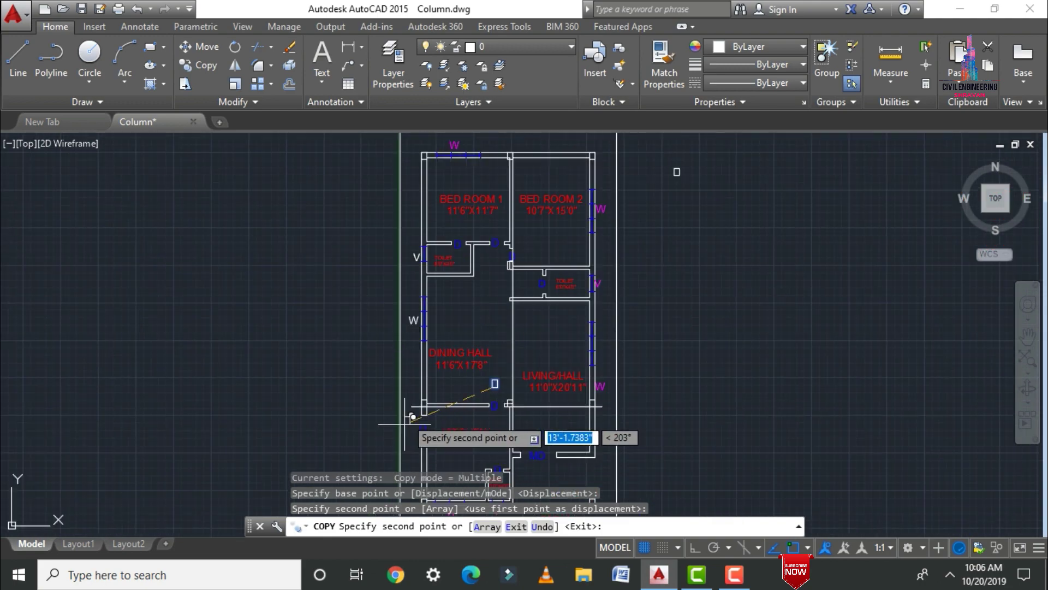
key(Escape)
Step: With Ortho on, draw a horizontal guide line from the east toilet's north-east inner corner east past the outer east wall
scroll(455, 255, up, 4)
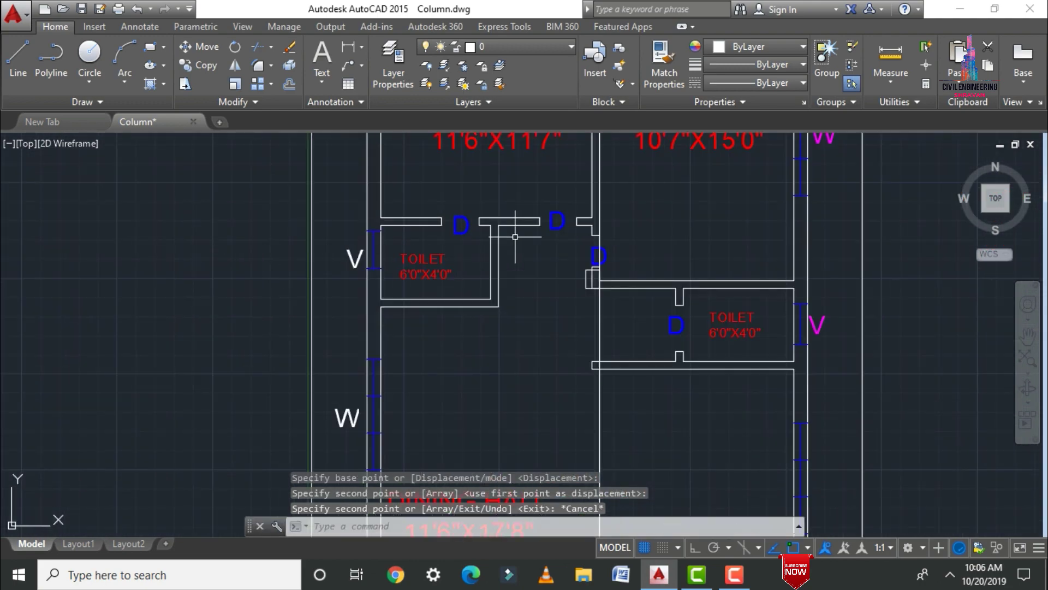
text(l)
key(Return)
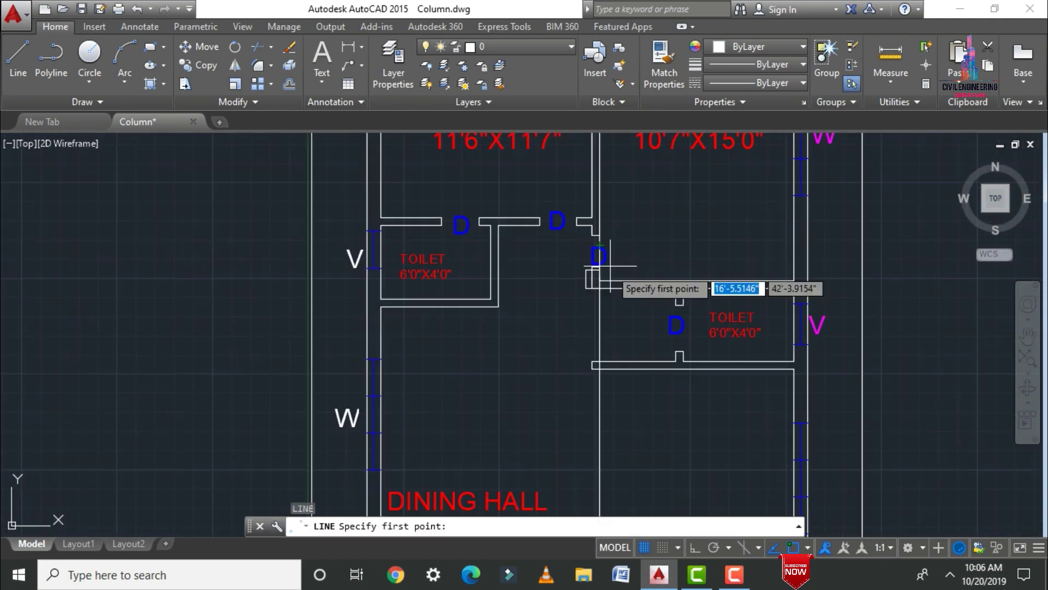
scroll(598, 283, up, 4)
scroll(491, 346, down, 2)
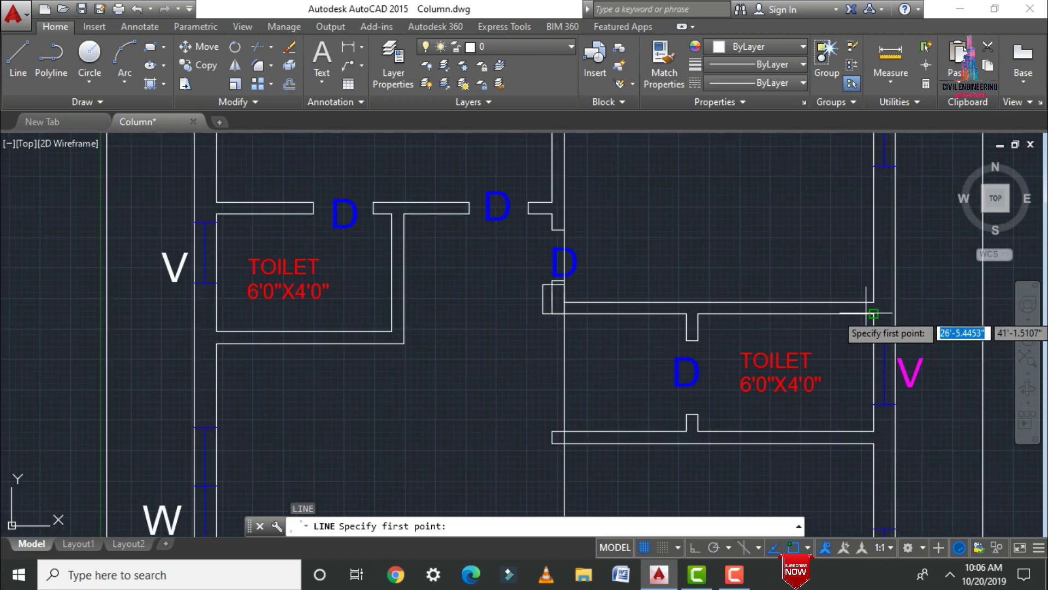
click(874, 314)
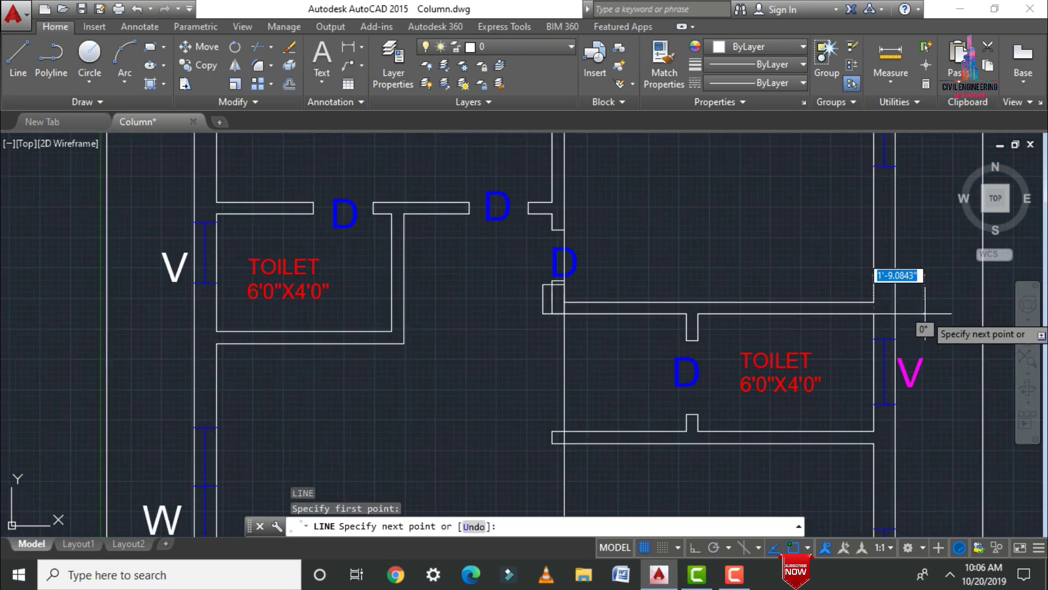
key(F8)
key(Escape)
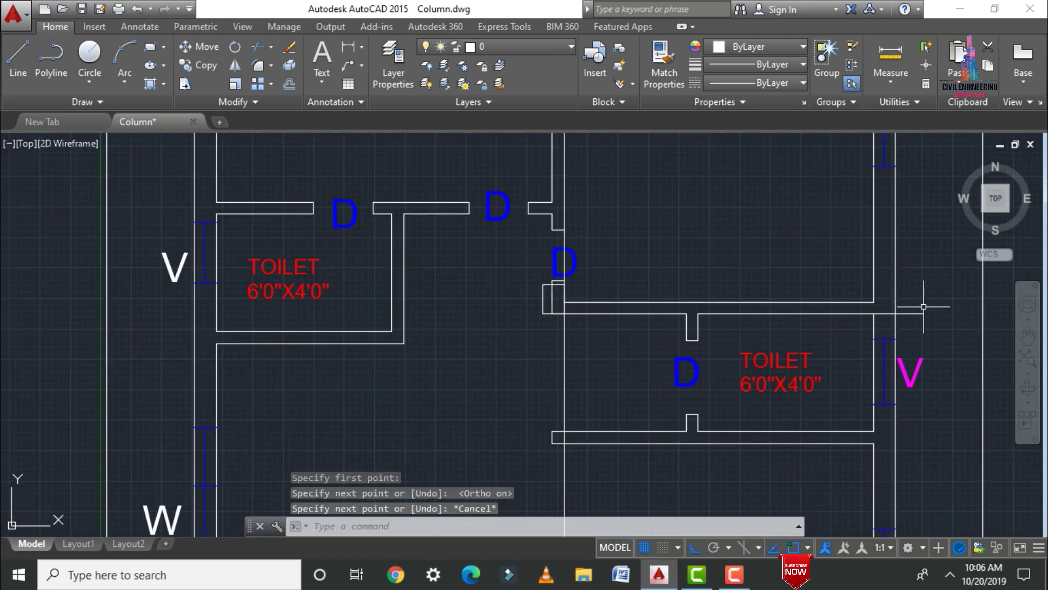
Step: Draw a horizontal guide line from the south-west corner of the column beside the Bed Room 2 door west past the outer west wall
key(Return)
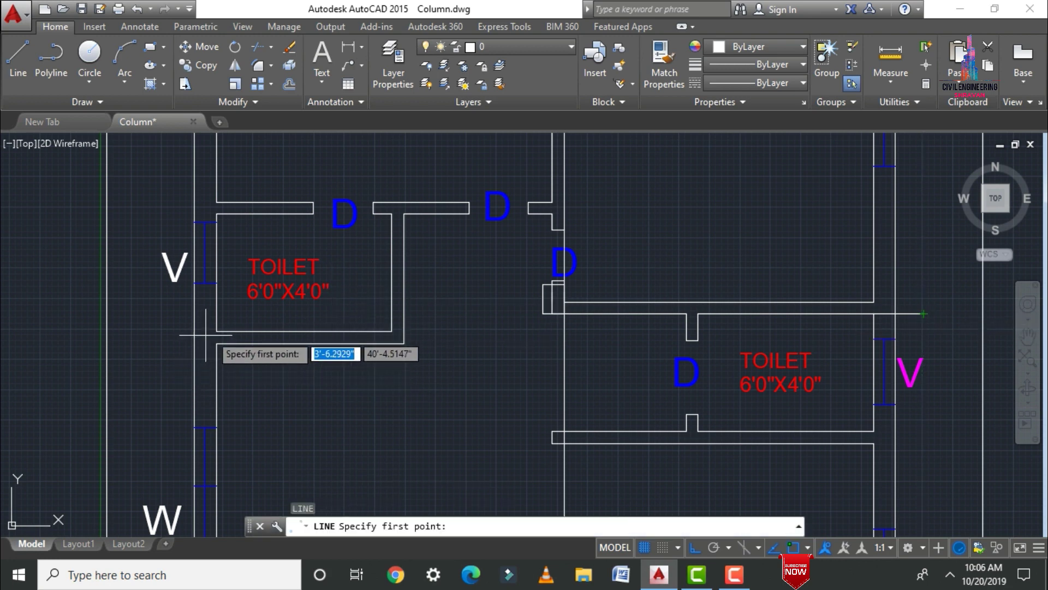
click(543, 314)
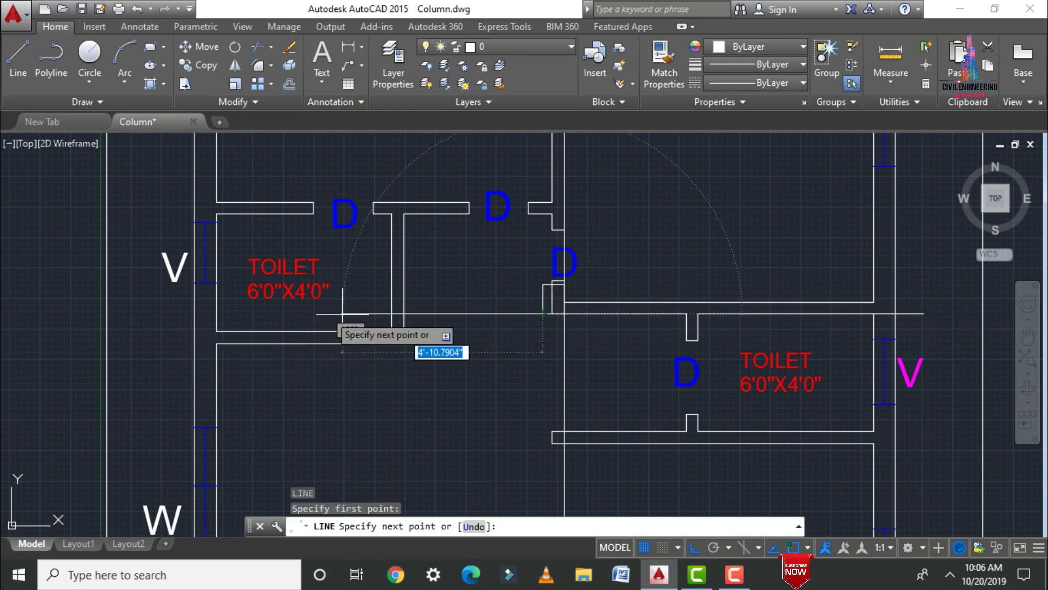
key(Escape)
scroll(146, 323, down, 5)
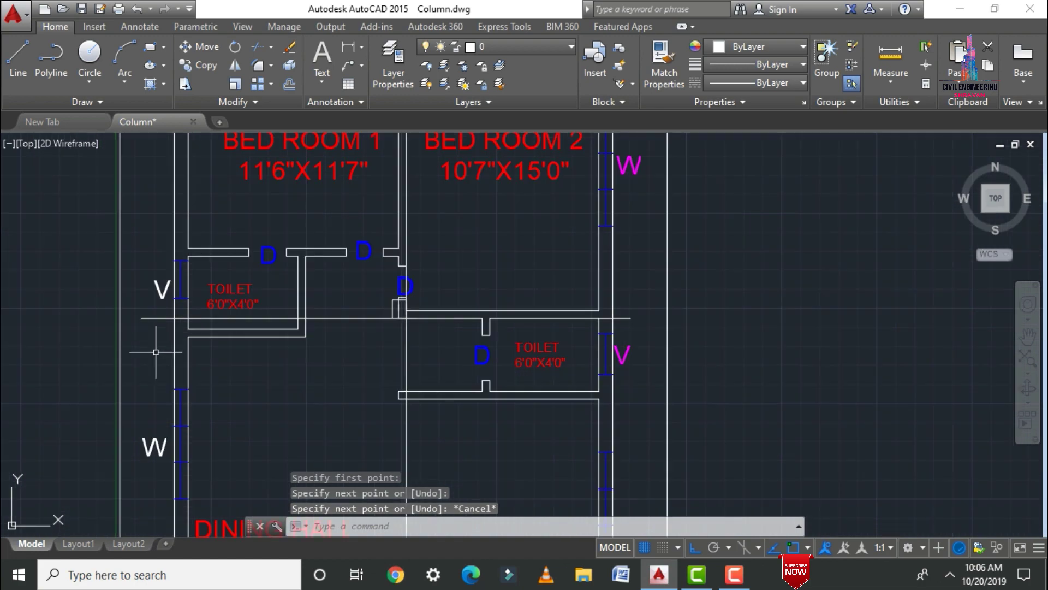
middle_drag(211, 426, 236, 353)
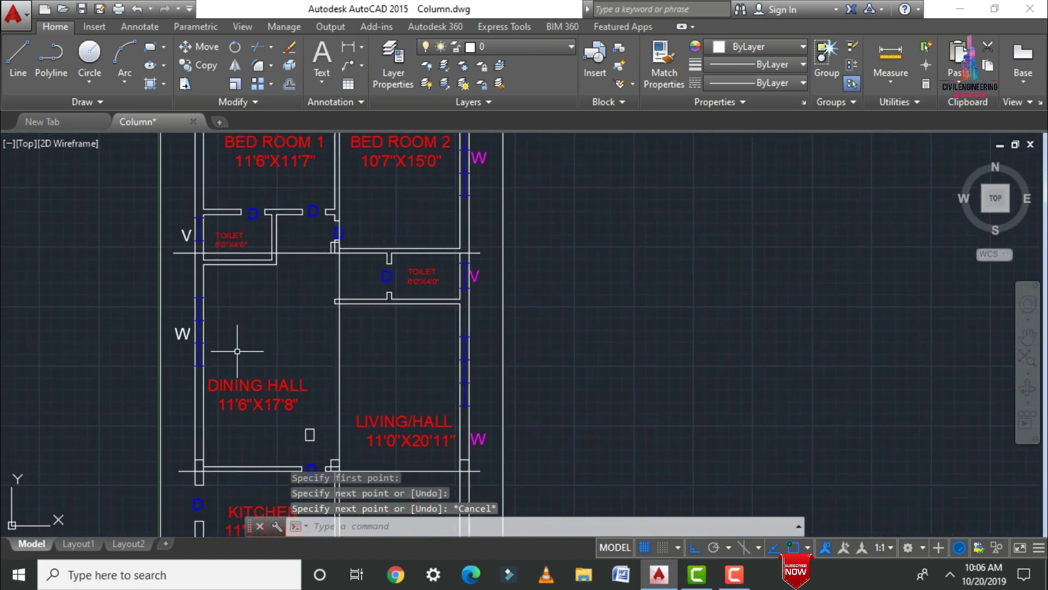
text(o)
key(Return)
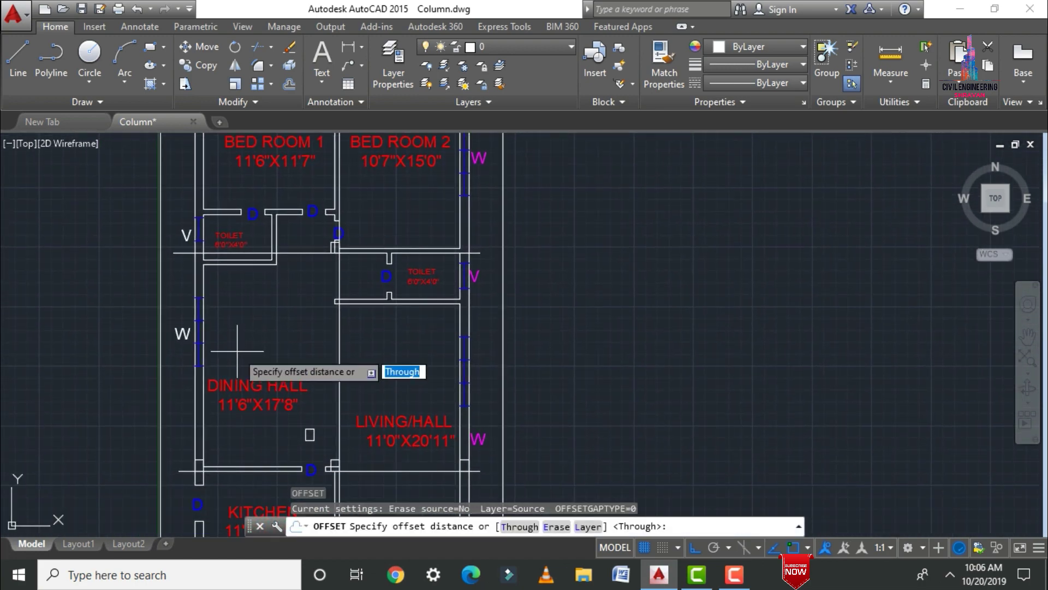
key(Escape)
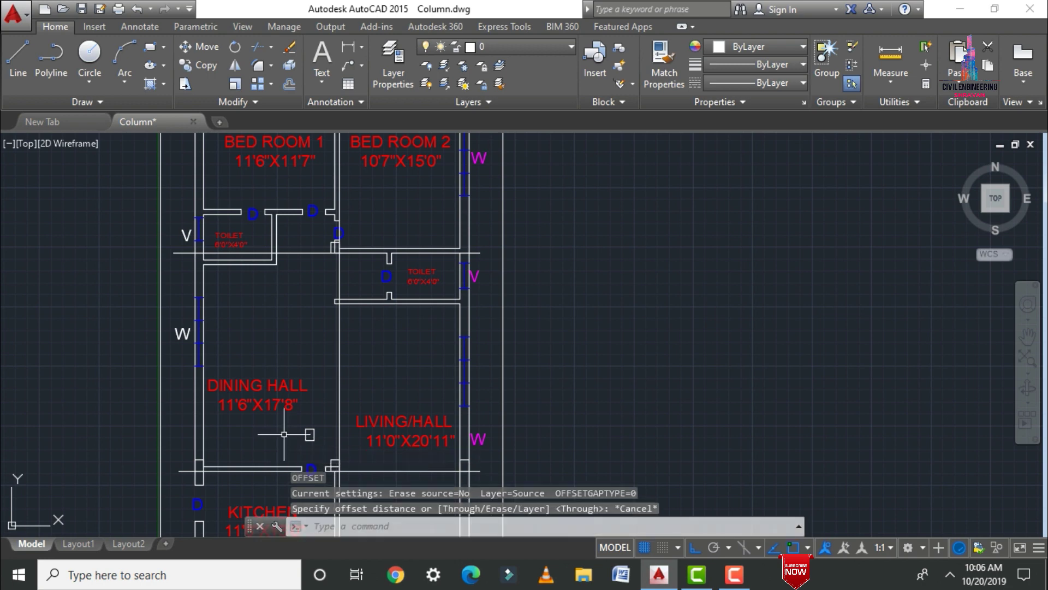
Step: With Ortho off, copy the dining hall's loose column by its south-west corner to the west wall's outer face on the toilet guide line
text(co)
key(Return)
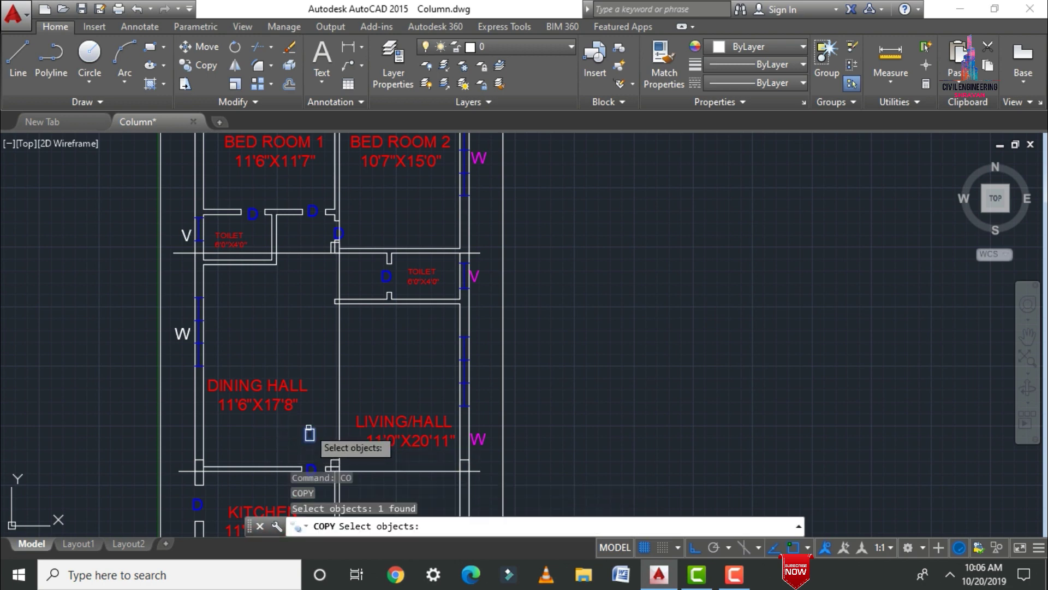
key(Return)
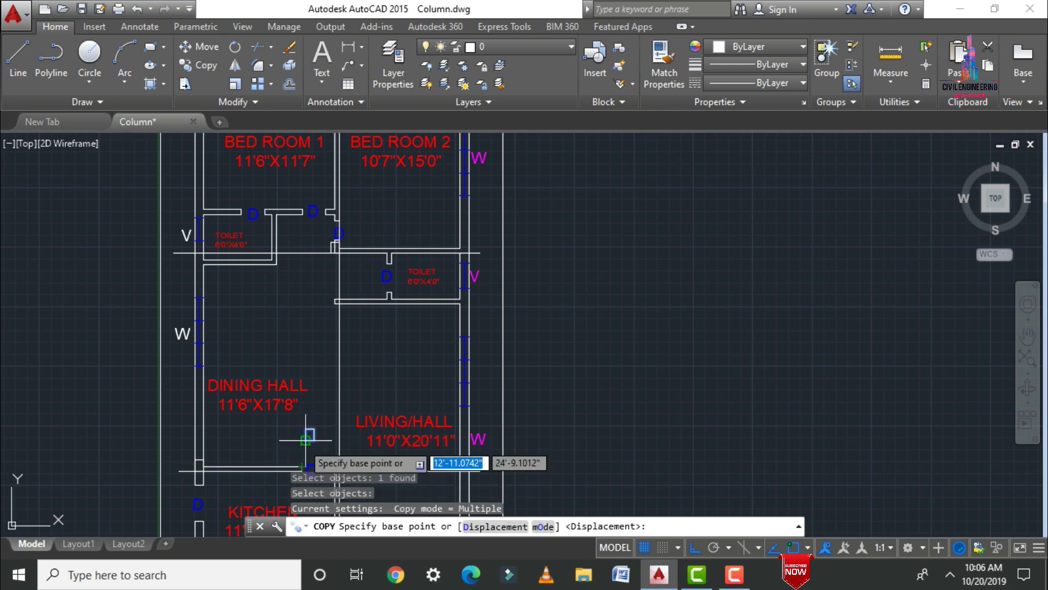
click(305, 439)
scroll(140, 226, up, 2)
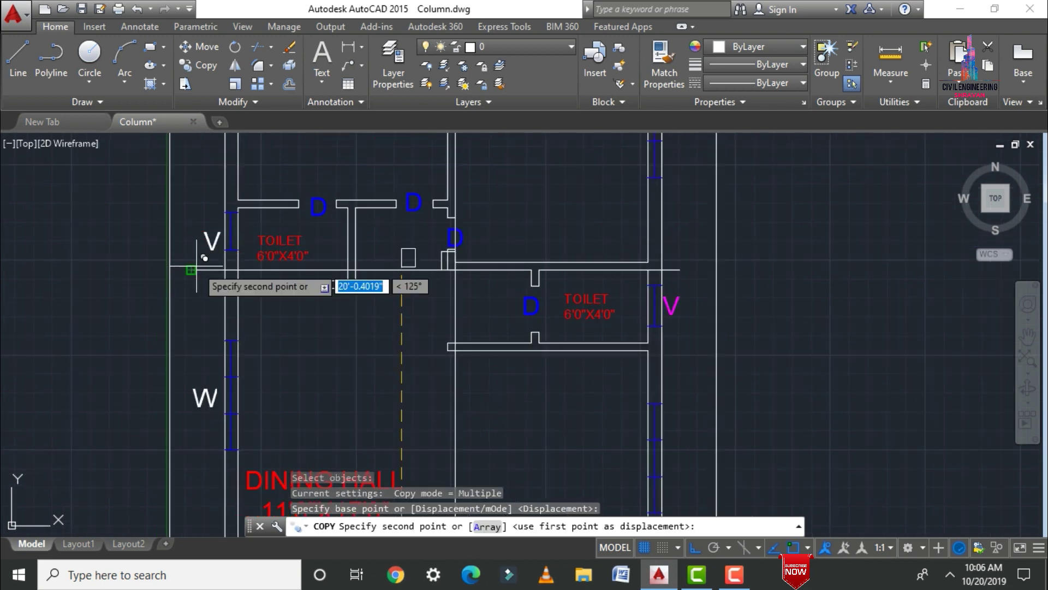
scroll(198, 266, up, 6)
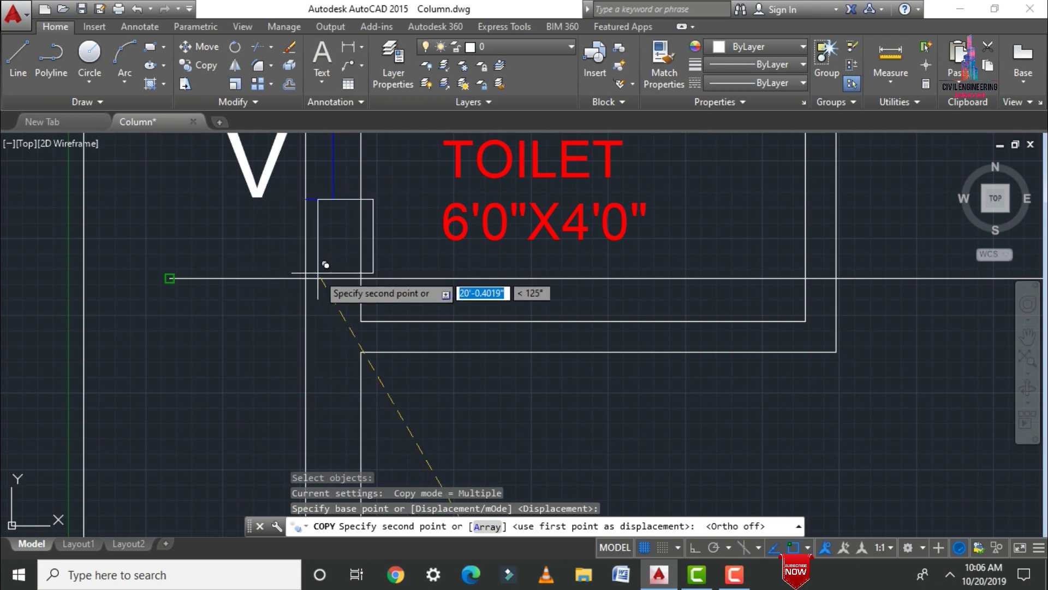
scroll(131, 306, down, 4)
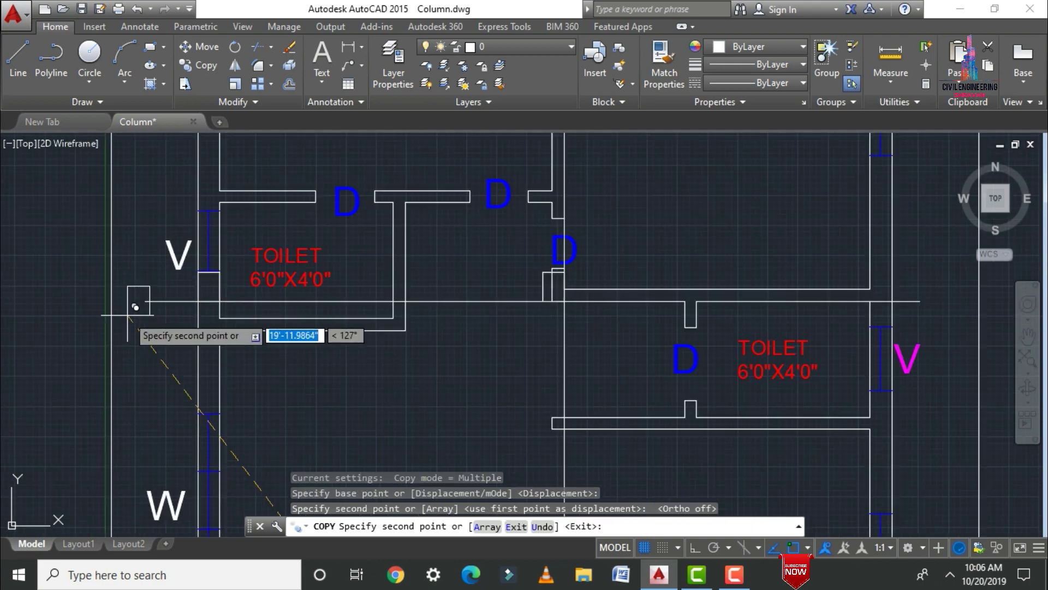
scroll(245, 344, down, 3)
key(Escape)
Step: Copy the loose column outside the plot by its south-east corner to the east wall's outer face on the toilet guide line
scroll(519, 300, up, 3)
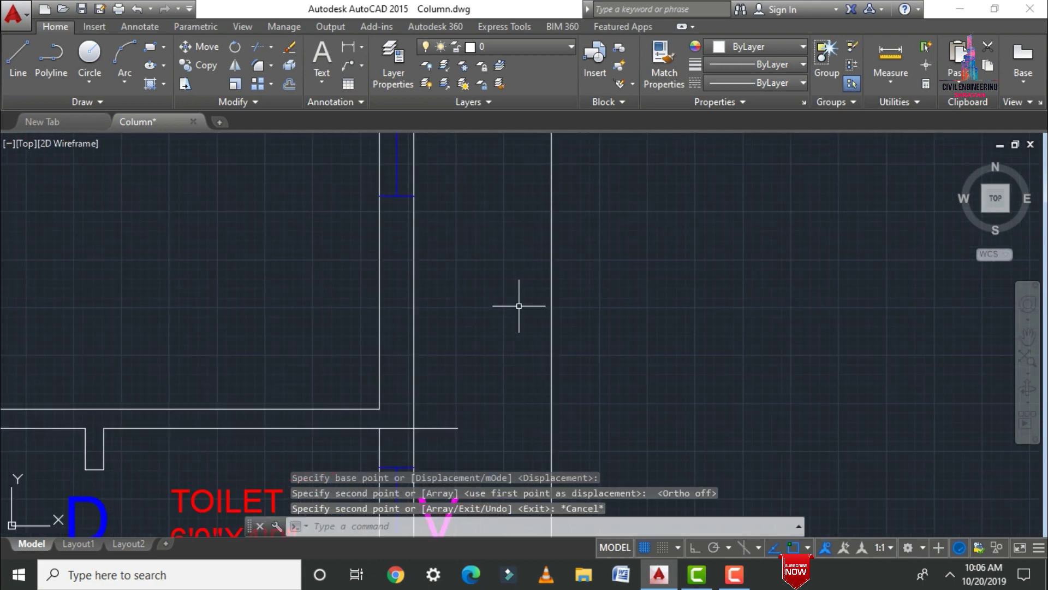
scroll(519, 299, down, 3)
scroll(510, 300, down, 4)
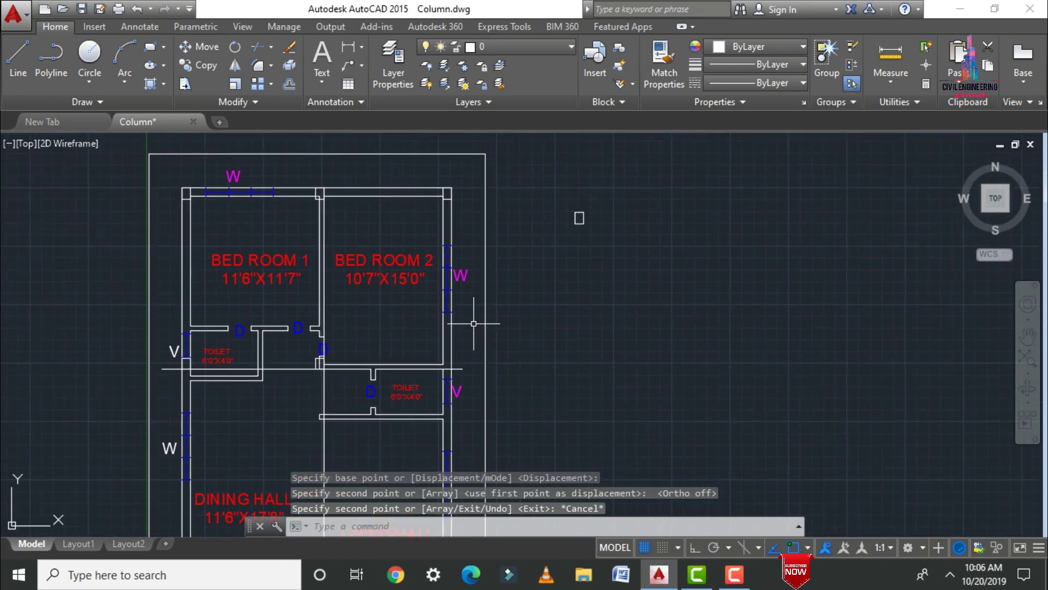
text(co)
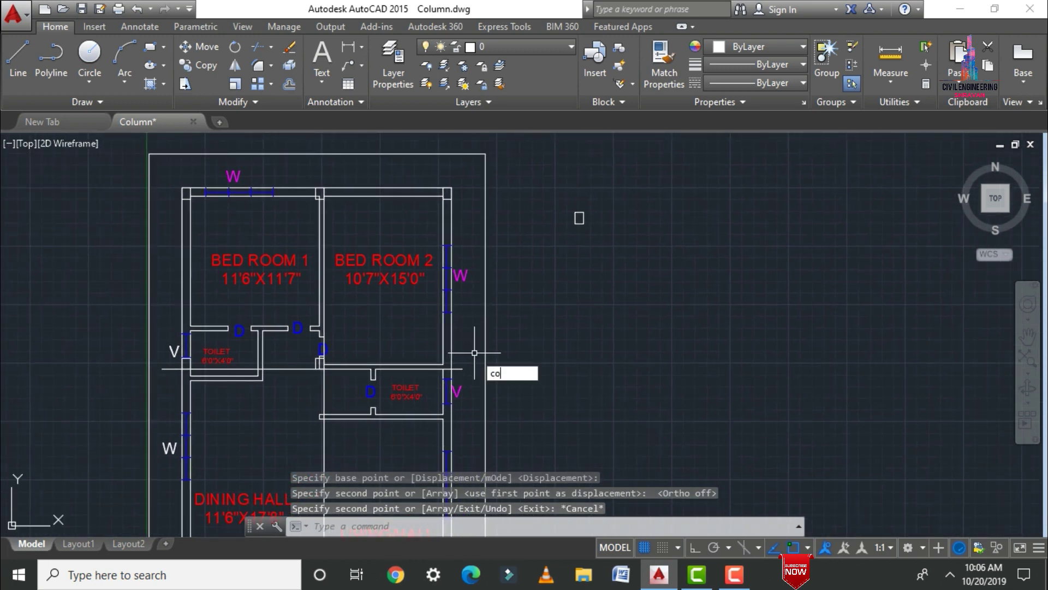
key(Return)
key(Return)
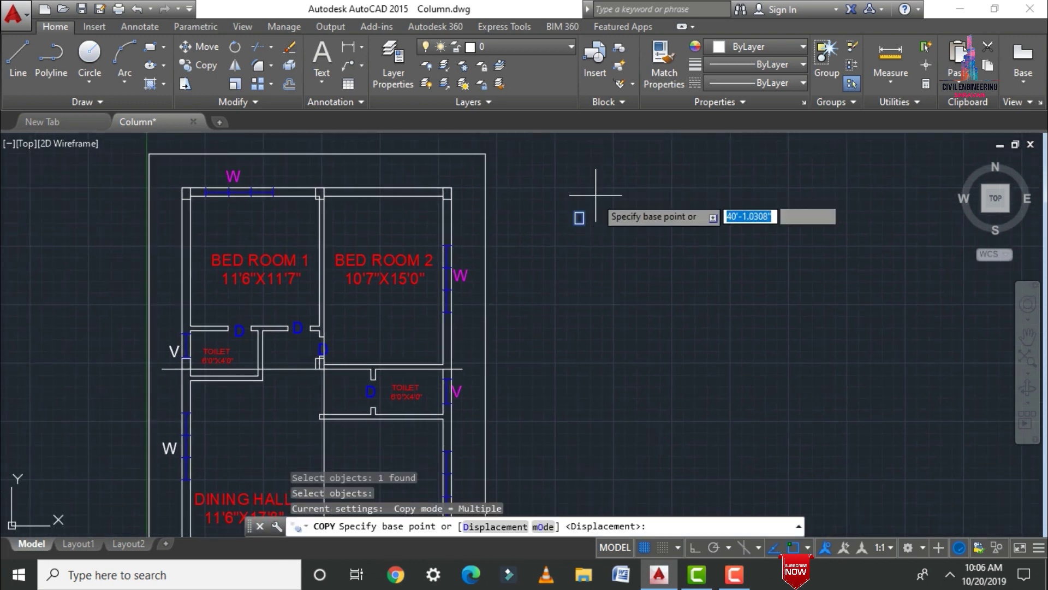
click(581, 219)
scroll(459, 366, up, 5)
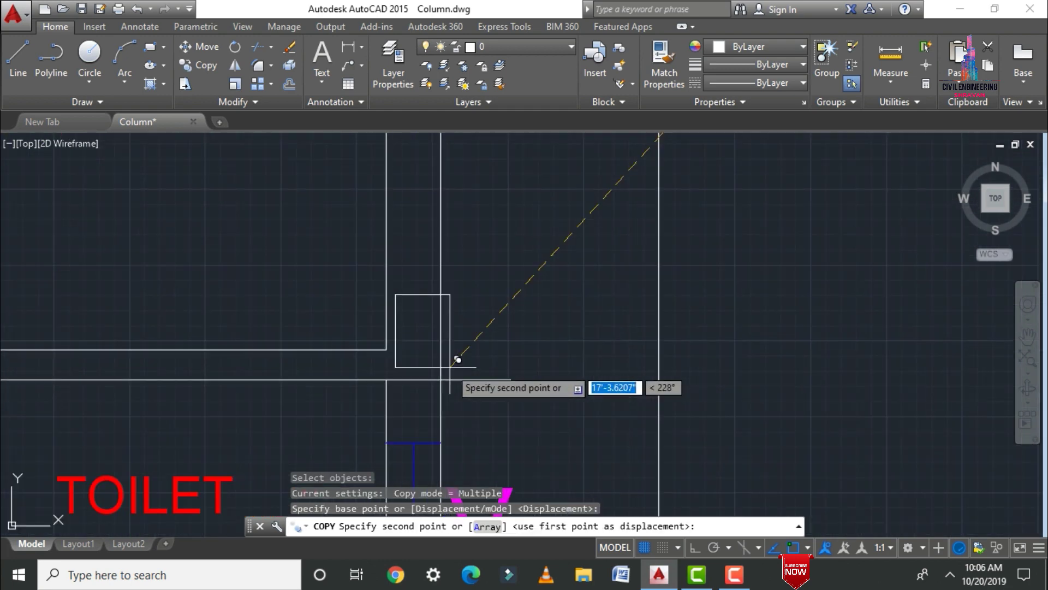
scroll(459, 279, down, 6)
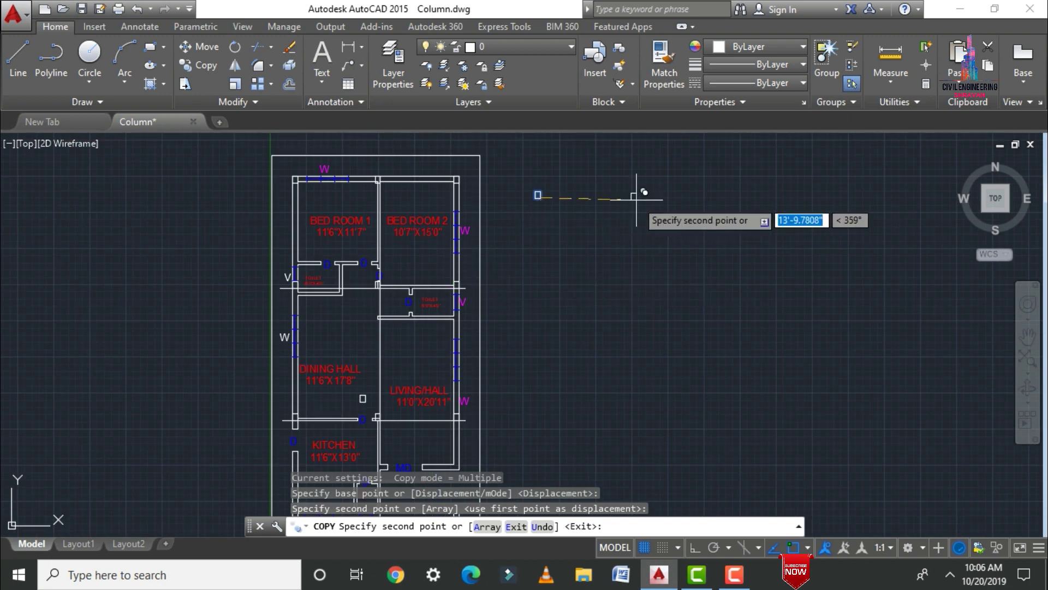
key(Escape)
Step: Copy the column at the kitchen's north-east corner by its south-east corner to the Poja room's outer south-east corner
scroll(485, 337, down, 1)
scroll(470, 379, up, 4)
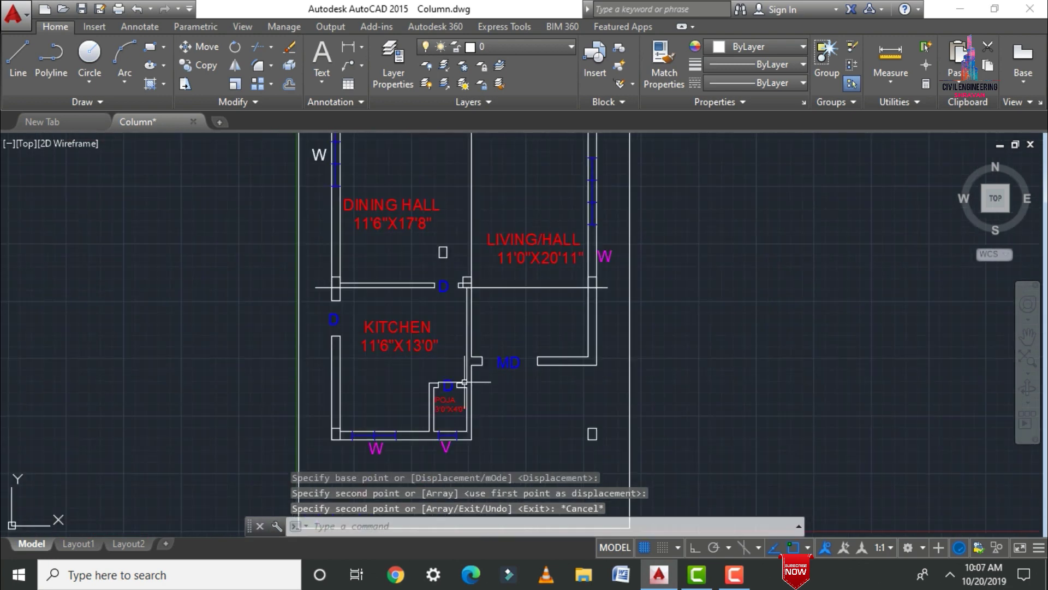
middle_drag(504, 448, 462, 418)
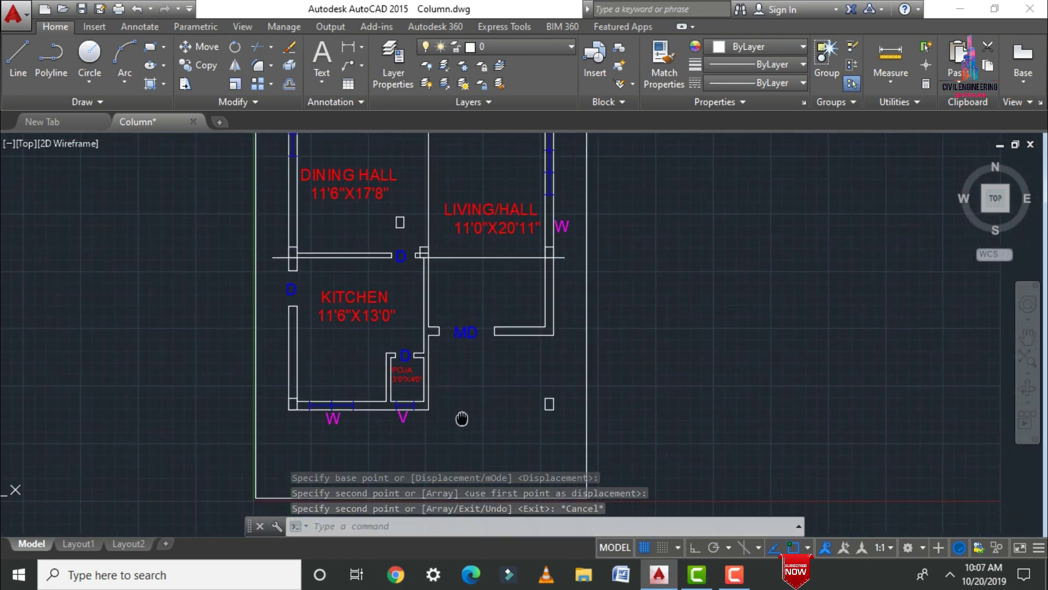
scroll(410, 397, up, 2)
scroll(409, 397, up, 2)
scroll(410, 397, down, 2)
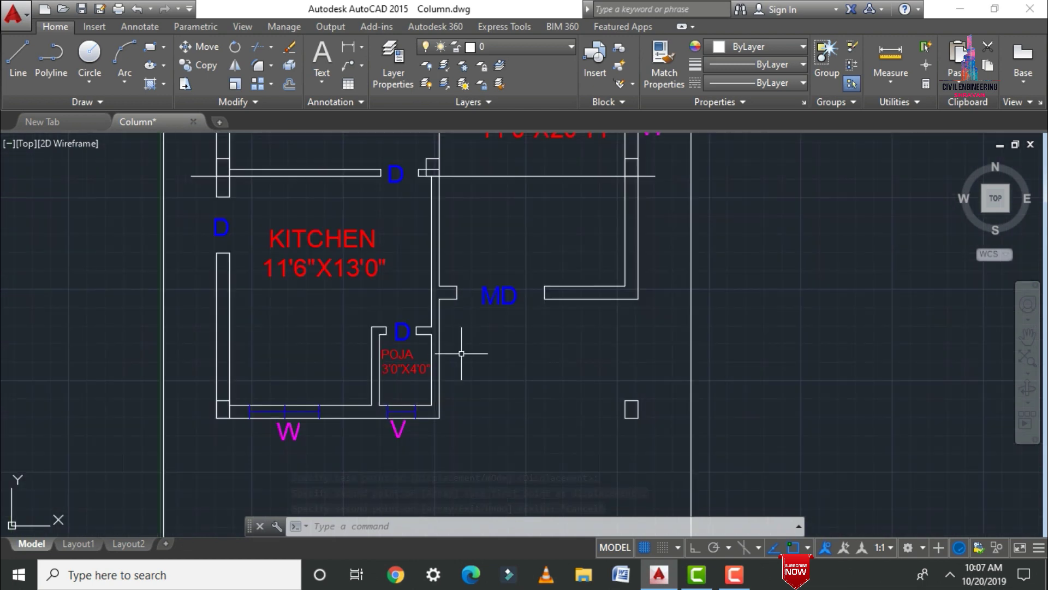
middle_drag(461, 355, 472, 356)
key(Return)
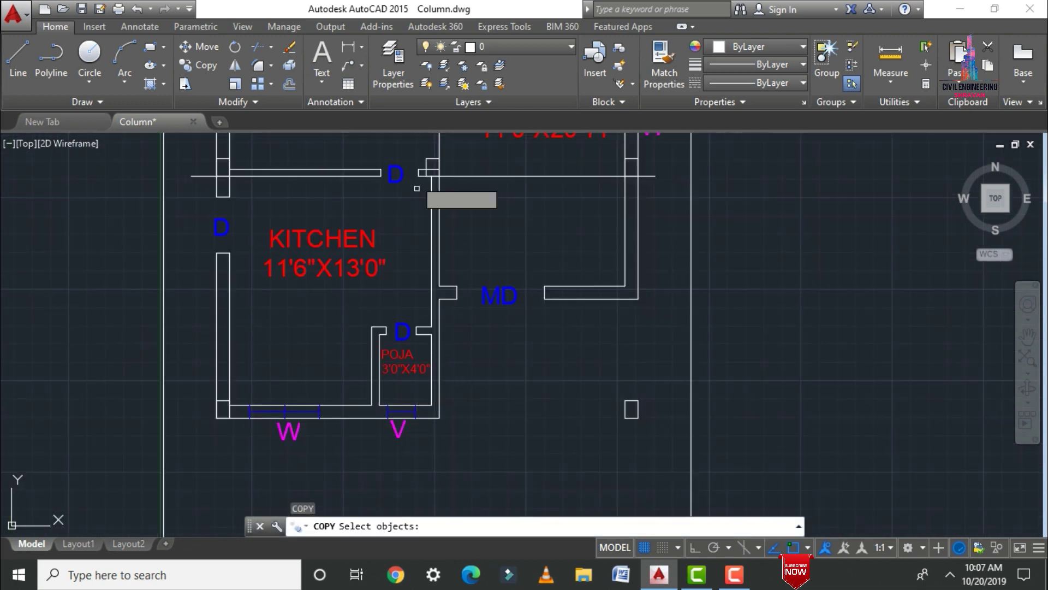
click(433, 164)
key(Return)
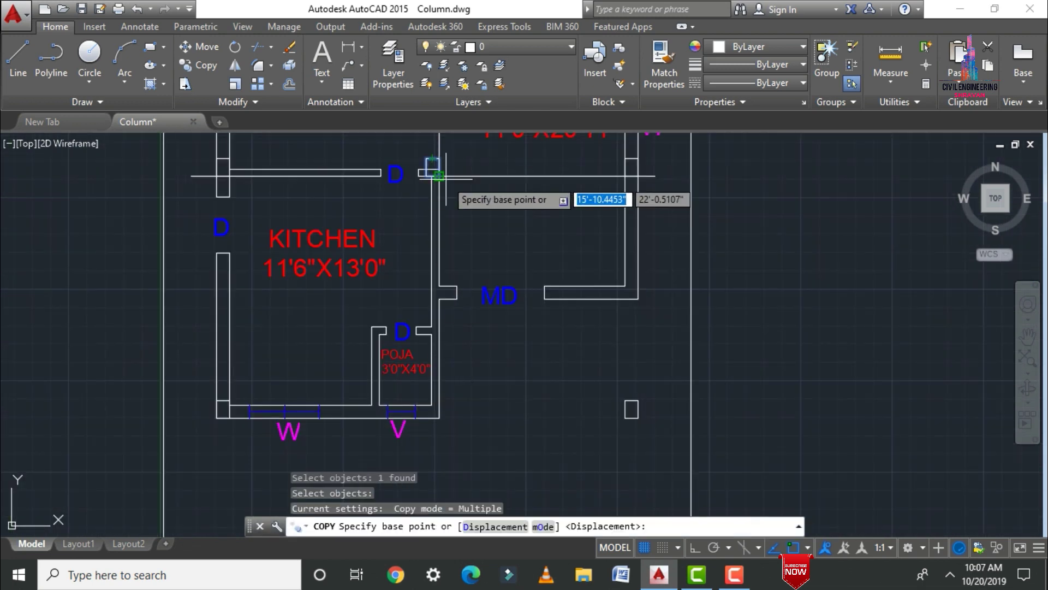
click(446, 177)
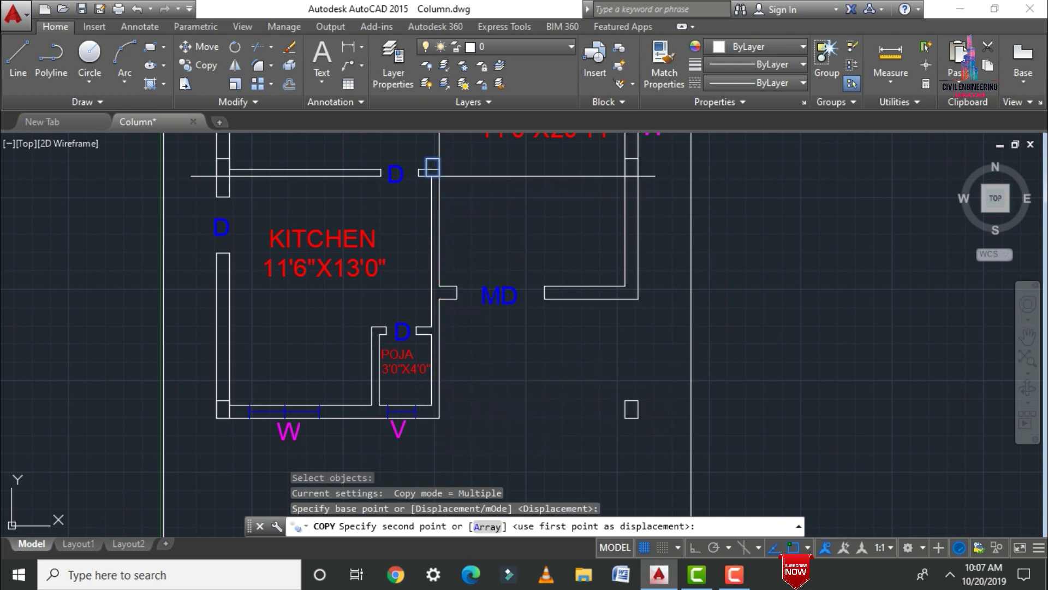
click(639, 418)
key(Escape)
Step: Trim the wall lines running inside the column at the Poja room's south-east corner
scroll(471, 400, up, 4)
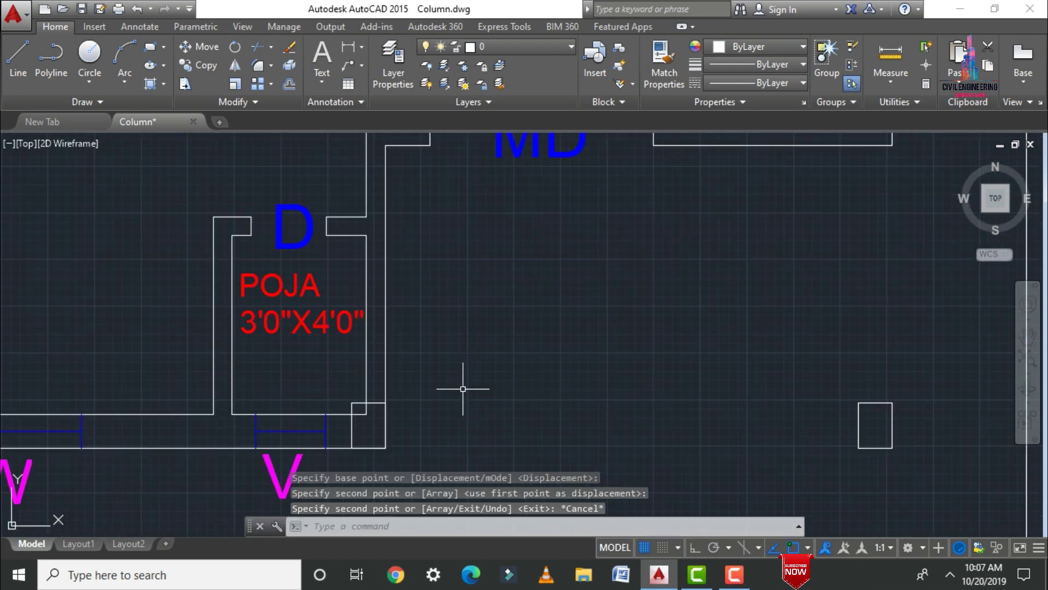
key(Return)
key(Return)
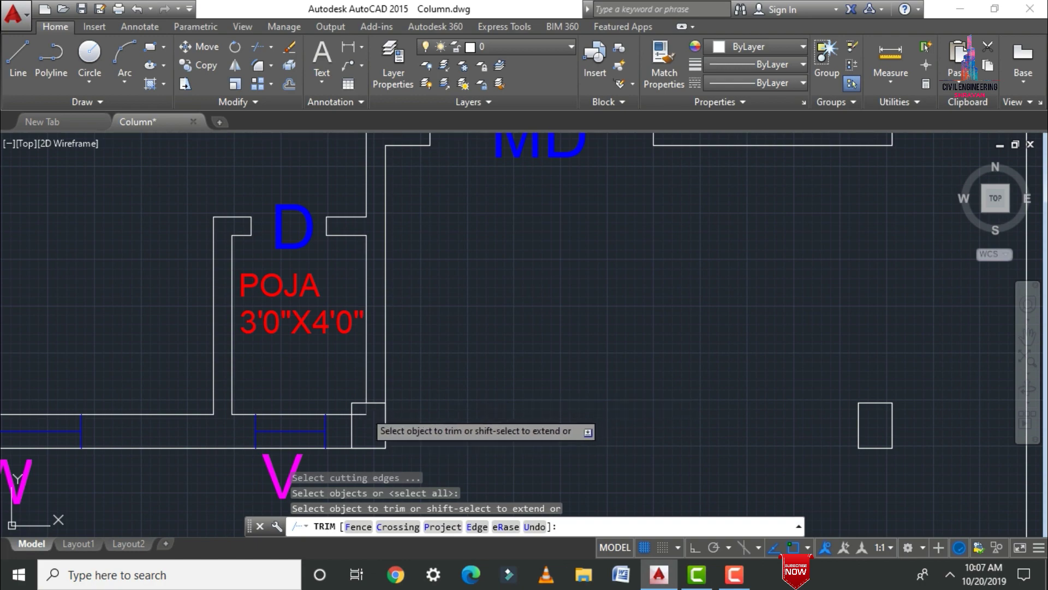
scroll(382, 381, down, 5)
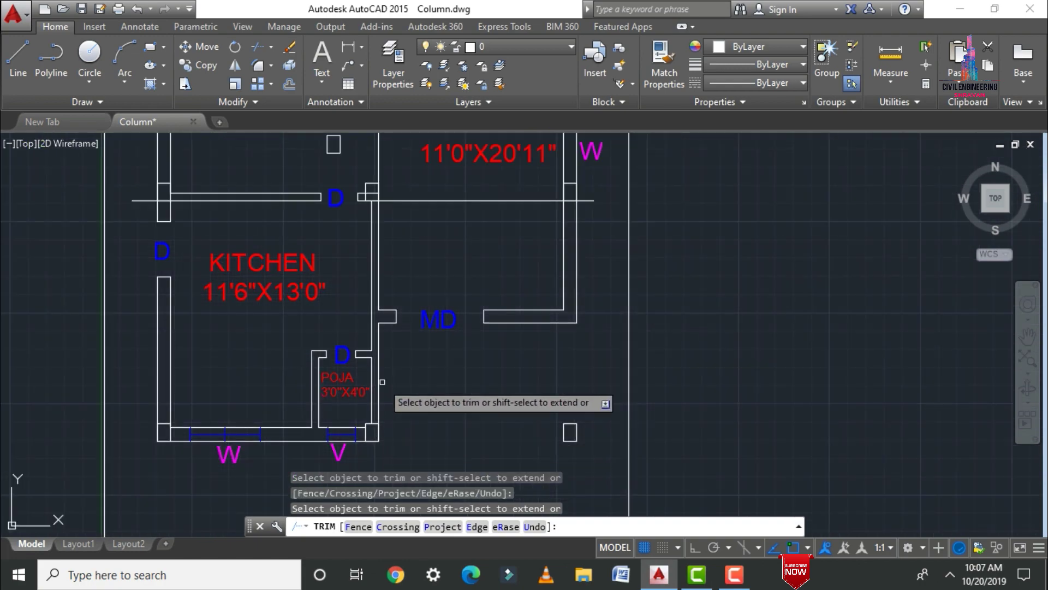
Step: Trim the lines inside the column at the kitchen's north-east corner and the guide line's overhang beyond the east wall
scroll(375, 195, up, 2)
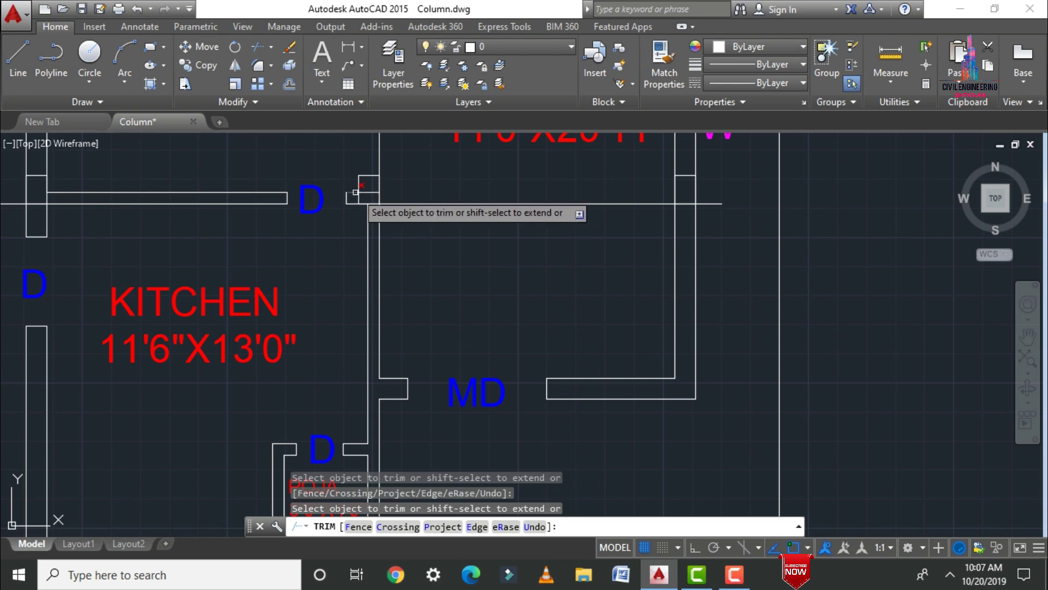
scroll(368, 192, up, 3)
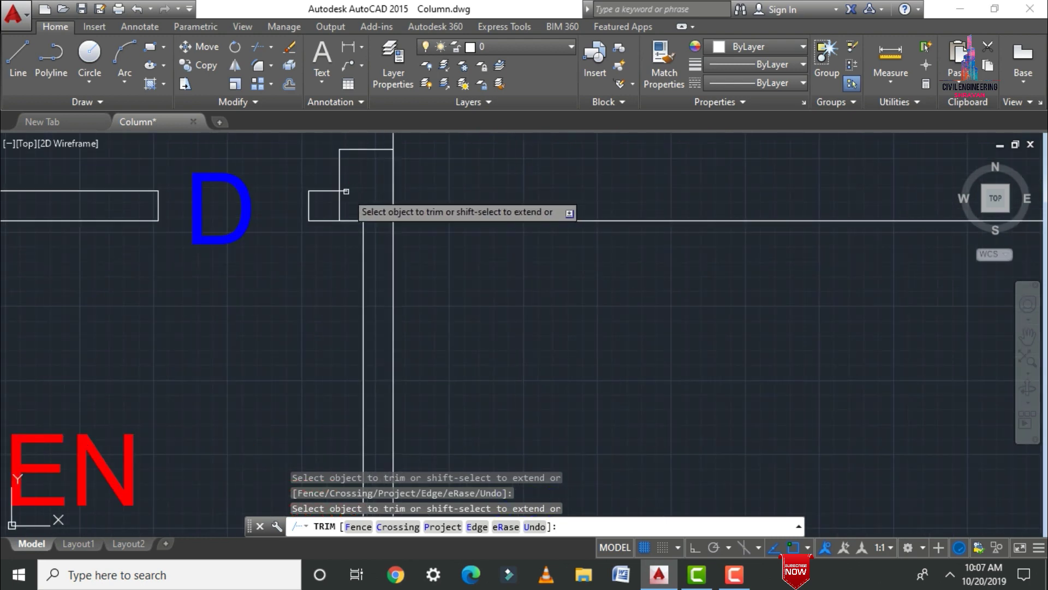
scroll(382, 284, down, 3)
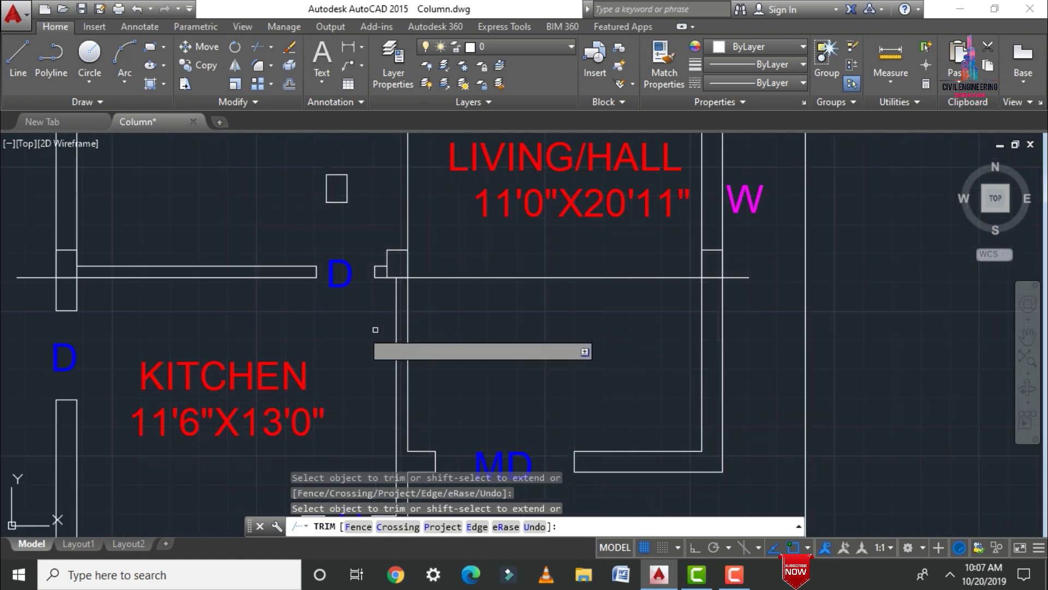
click(737, 277)
key(Escape)
Step: Erase the horizontal guide line across the living hall, the central vertical guide line, and the leftover guide piece at the west wall
click(587, 277)
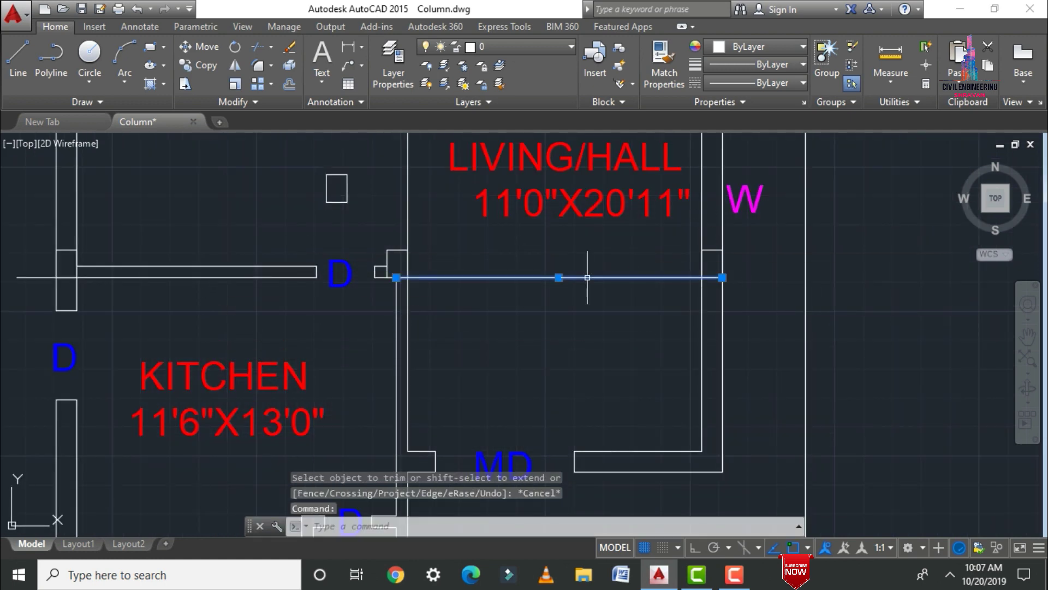
key(Delete)
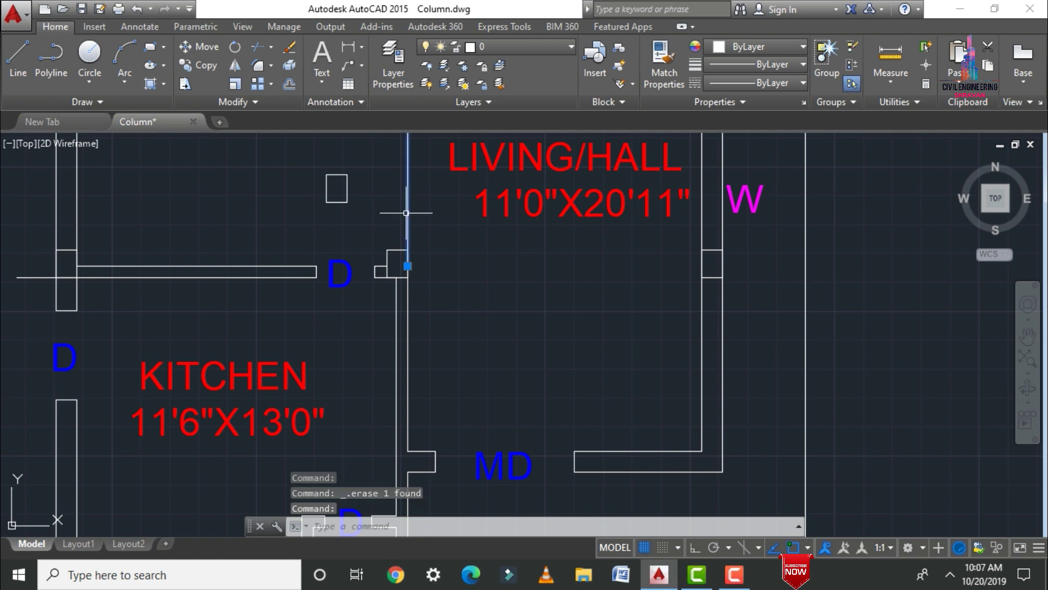
scroll(464, 284, down, 5)
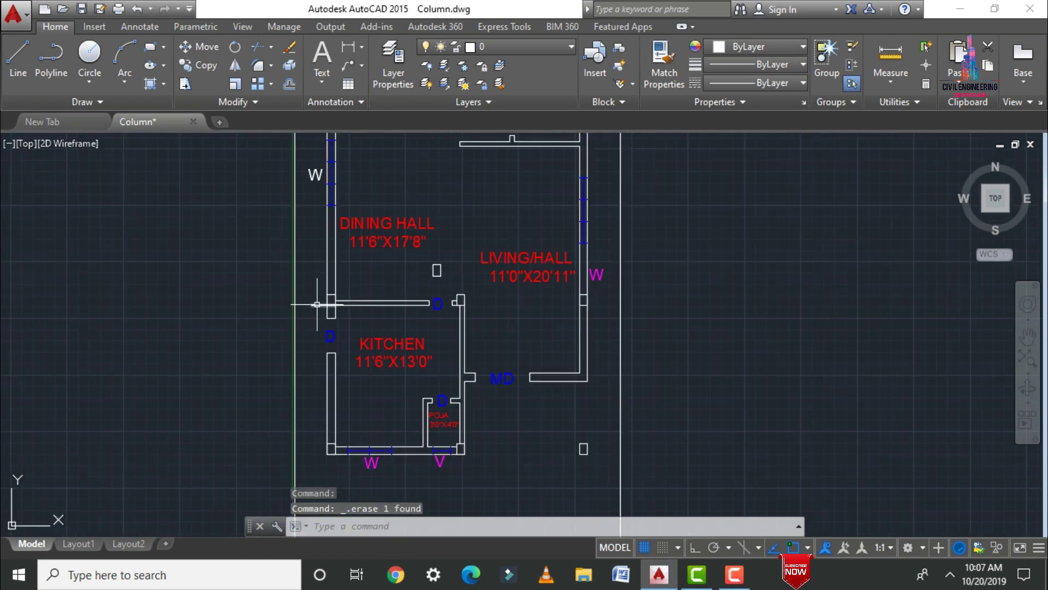
scroll(317, 304, down, 2)
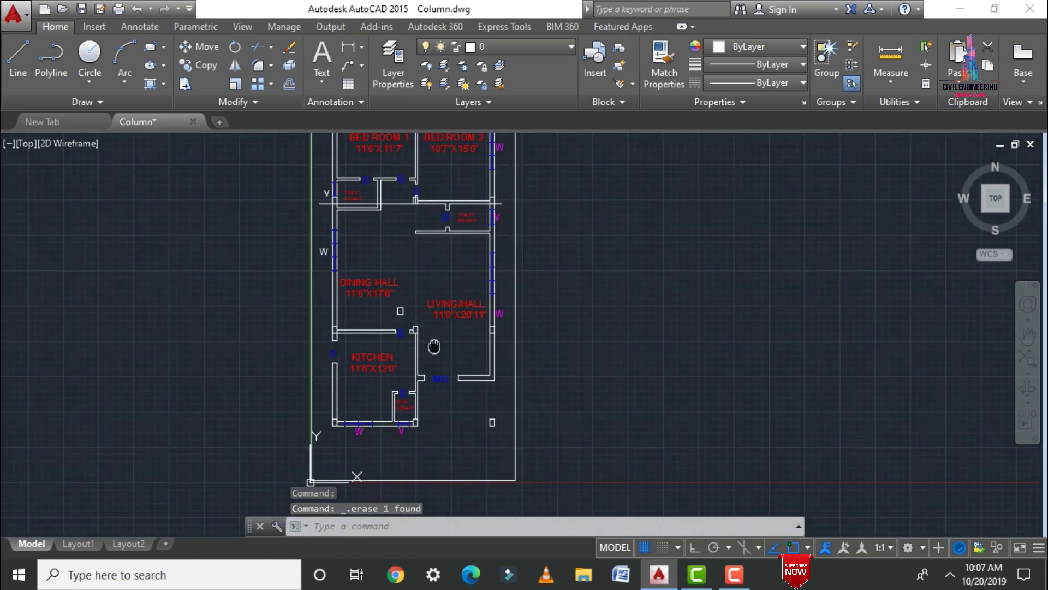
Step: Draw a short line from the door jamb's east end down to the north-east corner of the column at Bed Room 2's south-west corner
middle_drag(434, 346, 440, 428)
scroll(437, 262, up, 7)
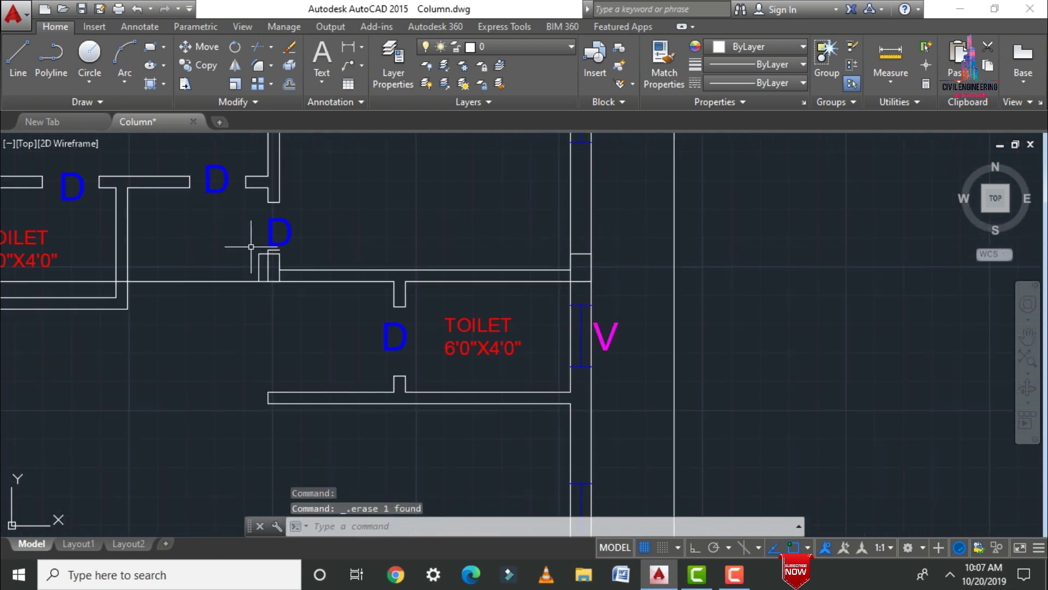
scroll(251, 247, up, 3)
text(l)
key(Return)
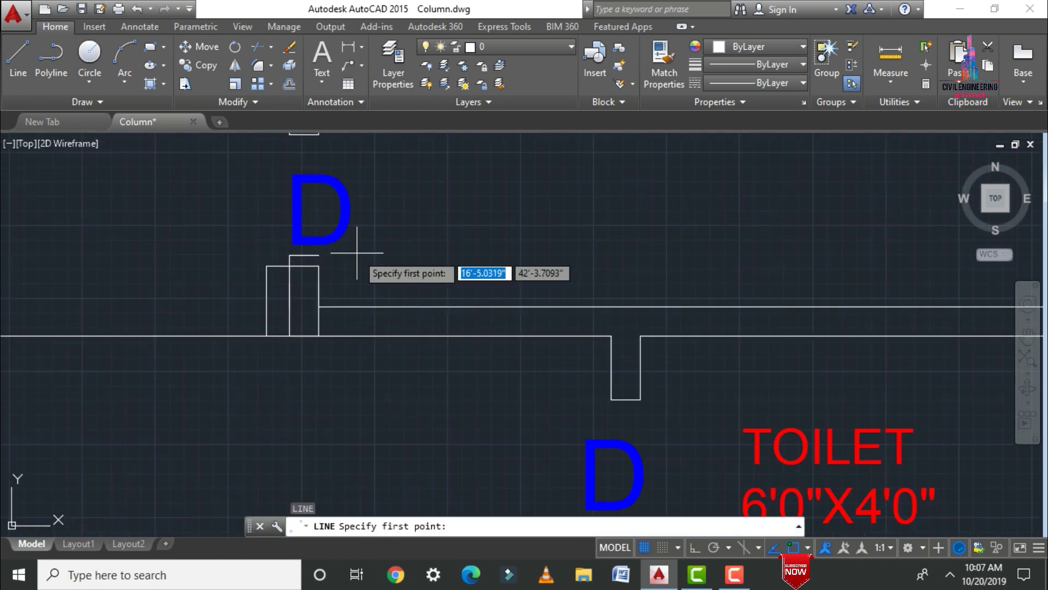
click(318, 255)
key(Escape)
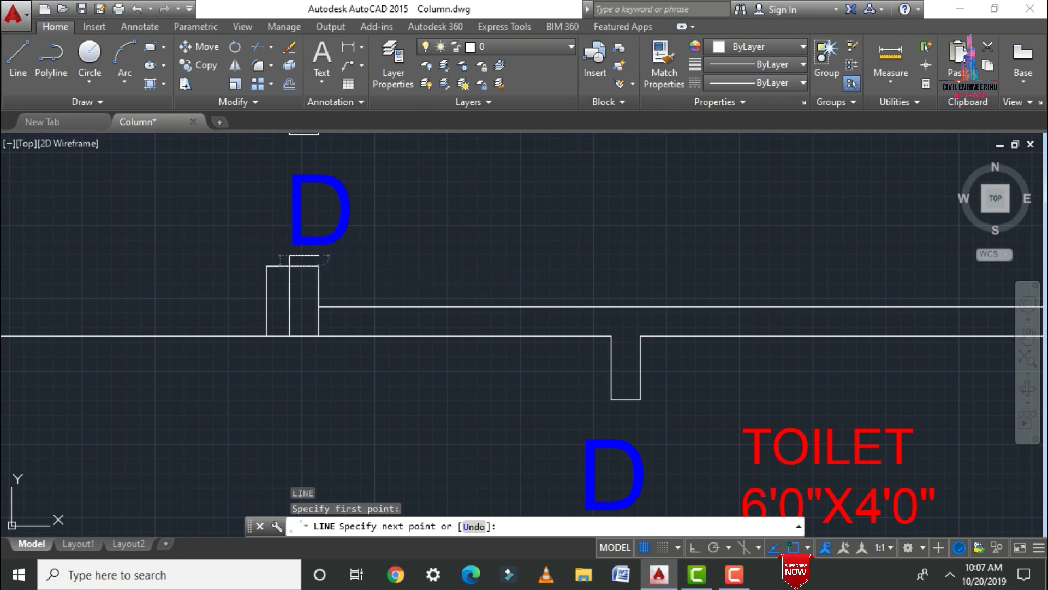
Step: Trim the wall line running through the column at Bed Room 2's south-west corner and erase its leftover piece inside the column
text(tr)
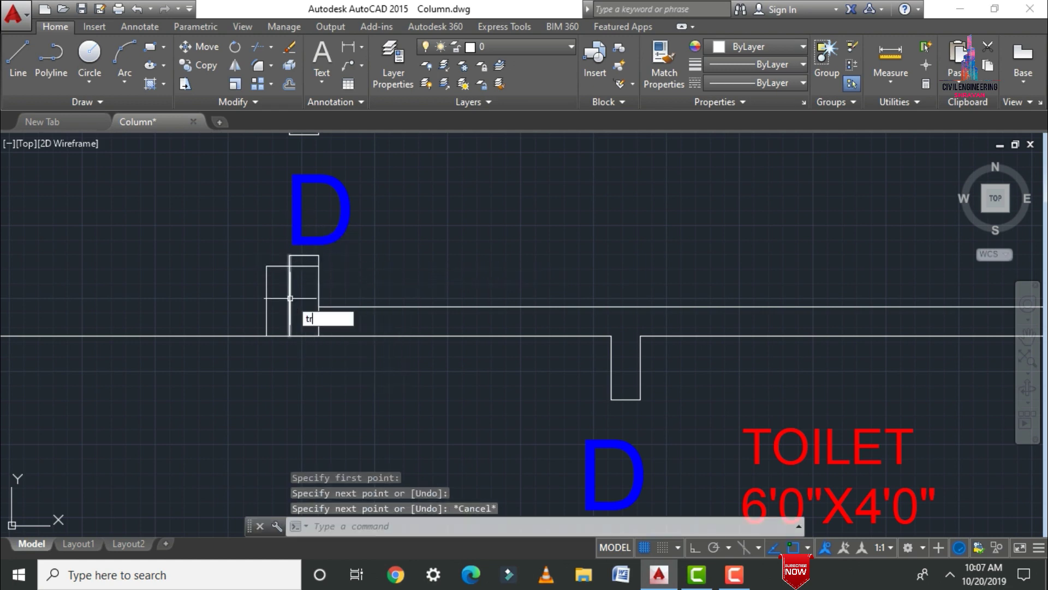
key(Return)
key(Return)
key(Escape)
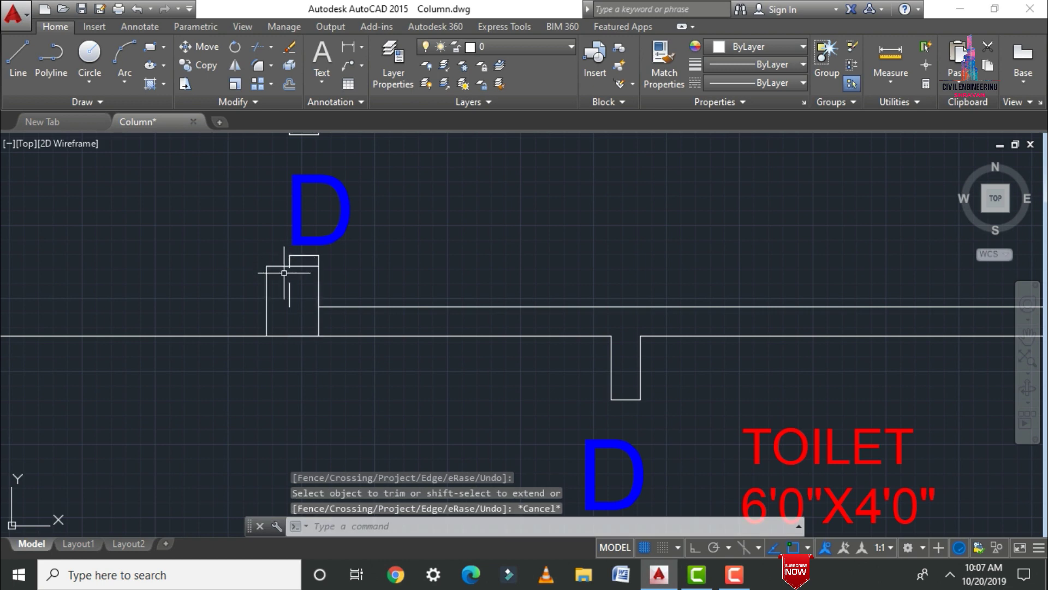
click(290, 295)
key(Delete)
Step: Erase the horizontal guide line running from outside the west wall to the column at Bed Room 2's south-west corner
scroll(342, 290, down, 5)
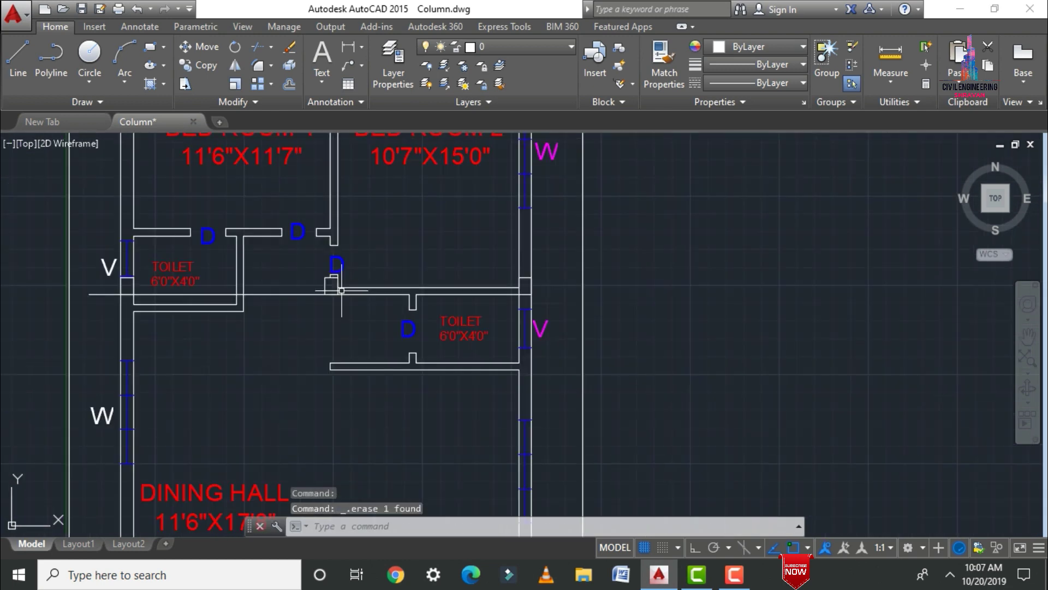
click(328, 279)
click(77, 298)
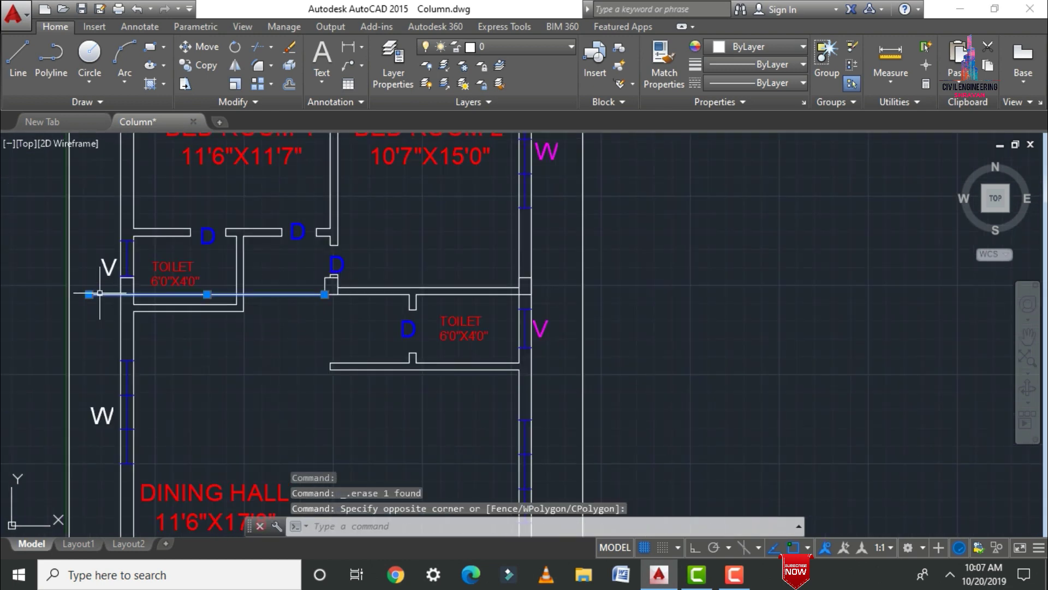
key(Delete)
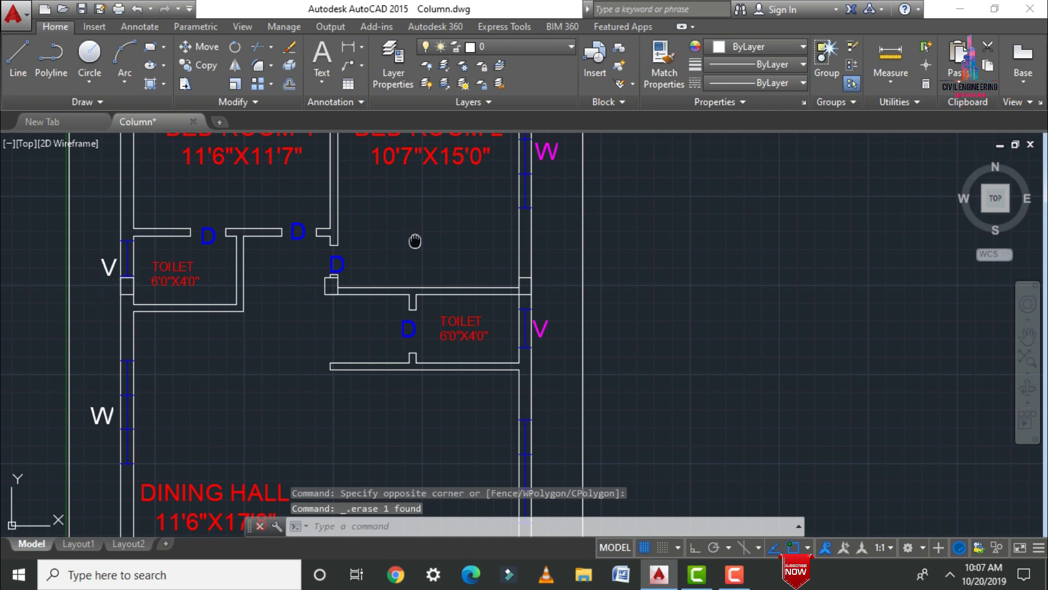
Step: Trim the wall lines inside the north wall's column at the junction between Bed Room 1 and Bed Room 2
middle_drag(415, 241, 412, 391)
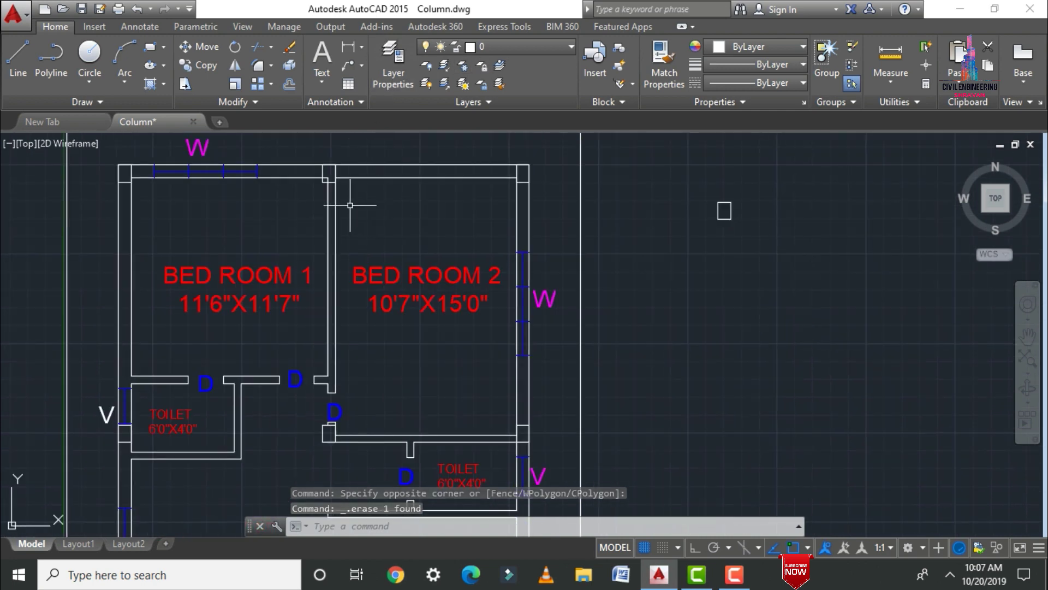
scroll(350, 205, up, 6)
text(tr)
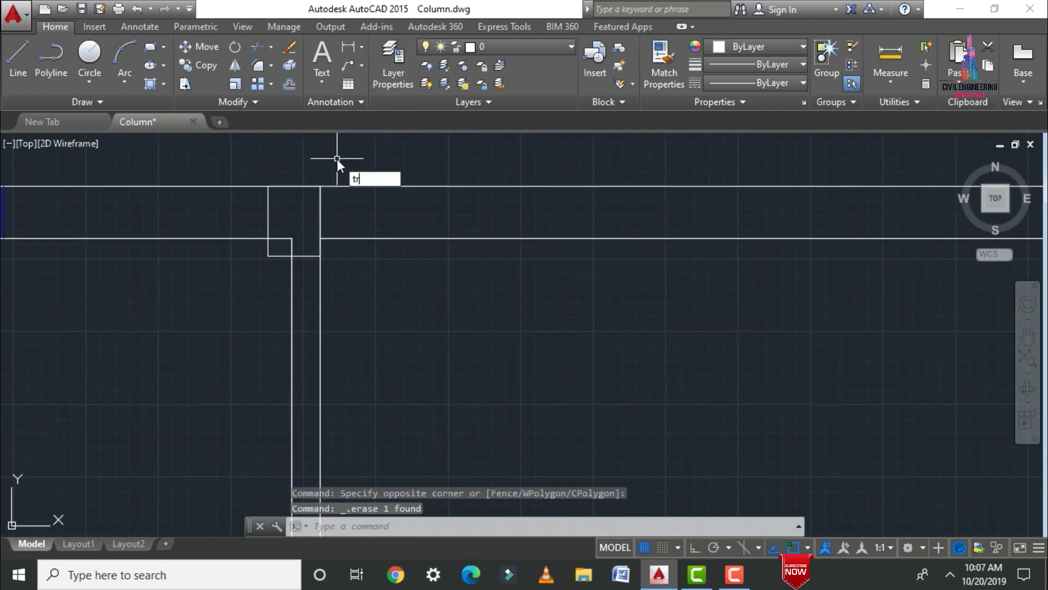
key(Return)
key(Return)
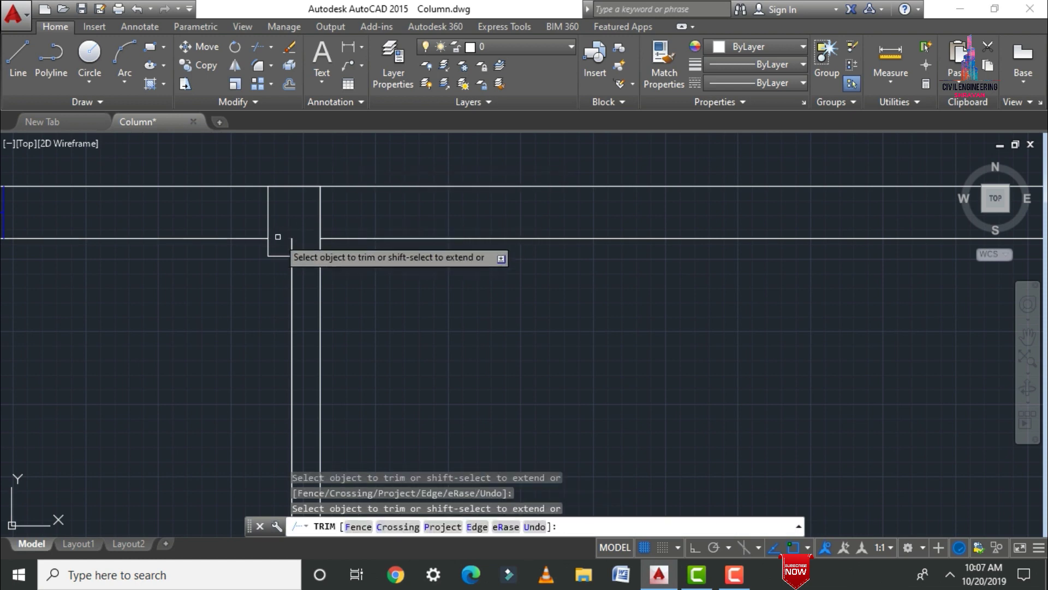
key(Escape)
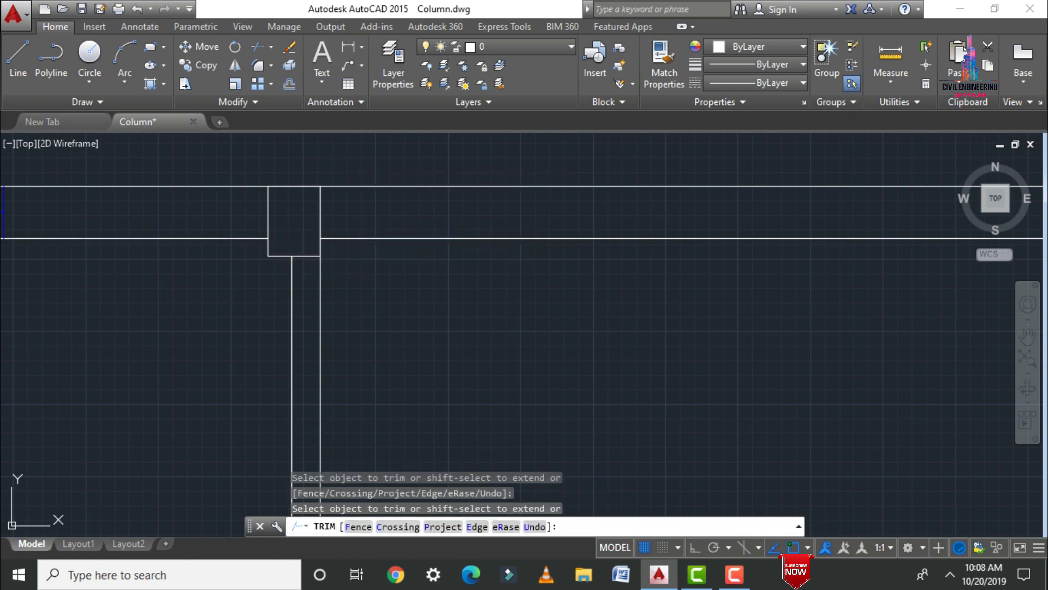
Step: Erase the spare column rectangle outside the plot boundary, east of Bed Room 2
scroll(418, 283, down, 5)
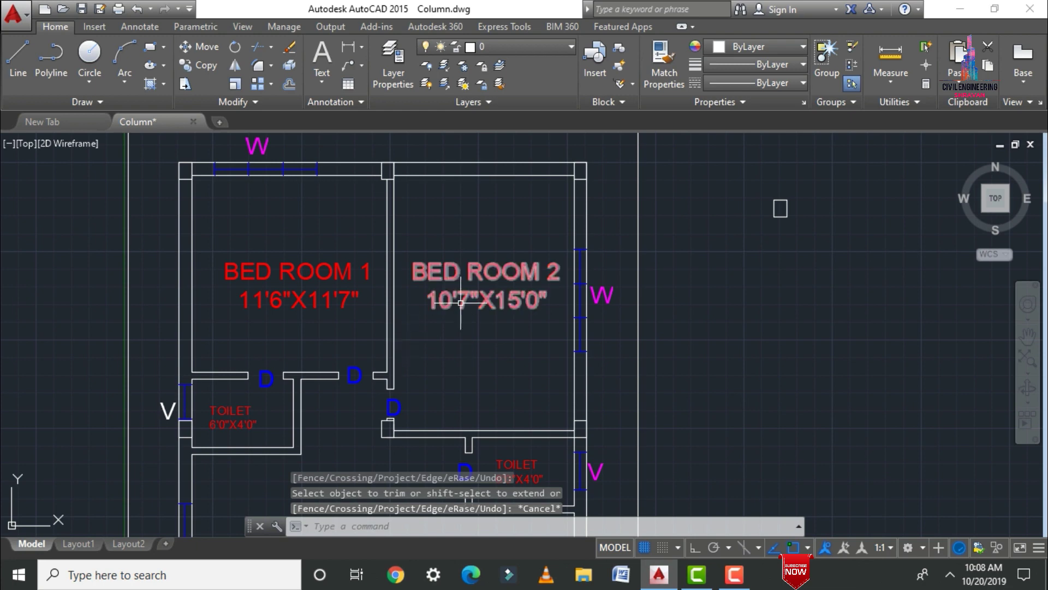
mouse_move(762, 178)
mouse_down()
mouse_move(872, 146)
mouse_move(858, 235)
mouse_move(823, 276)
mouse_move(744, 281)
mouse_up()
key(Delete)
scroll(744, 276, down, 4)
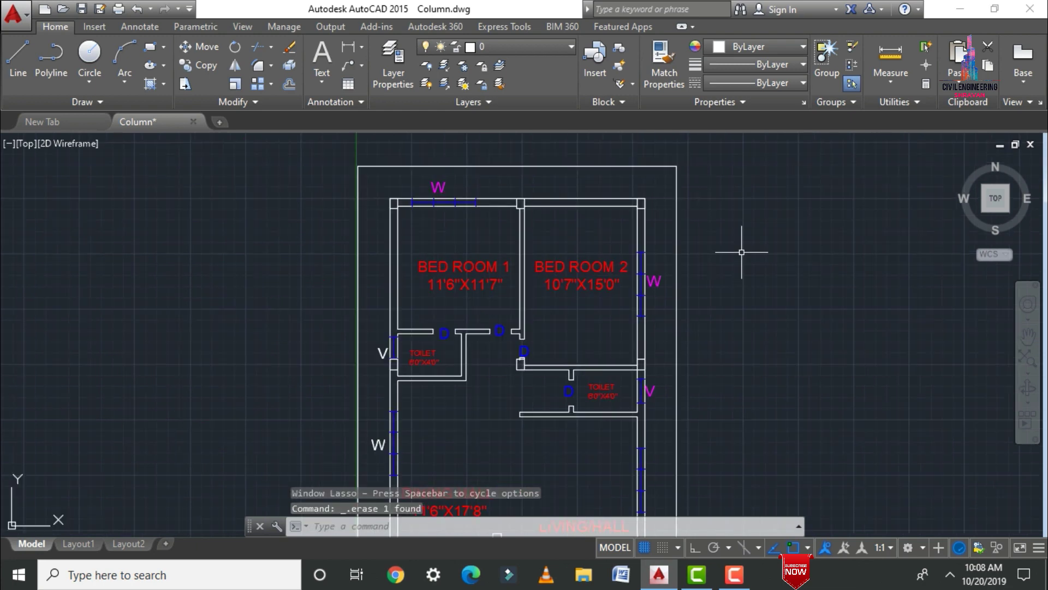
Step: Start a hatch with the AR-CONC pattern and set its colour to Green
scroll(724, 274, up, 3)
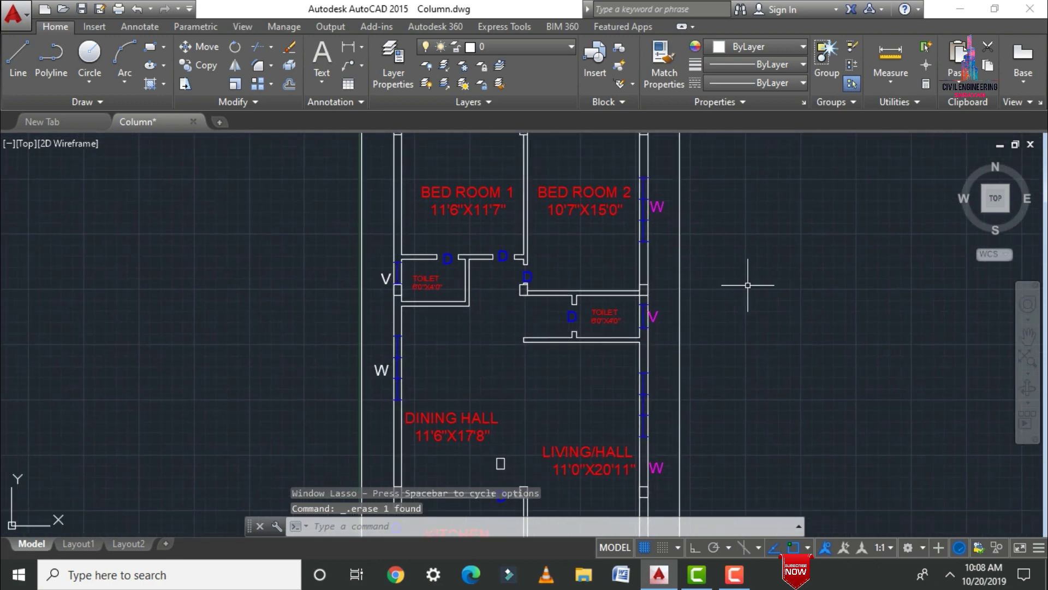
scroll(708, 250, down, 3)
scroll(645, 176, up, 2)
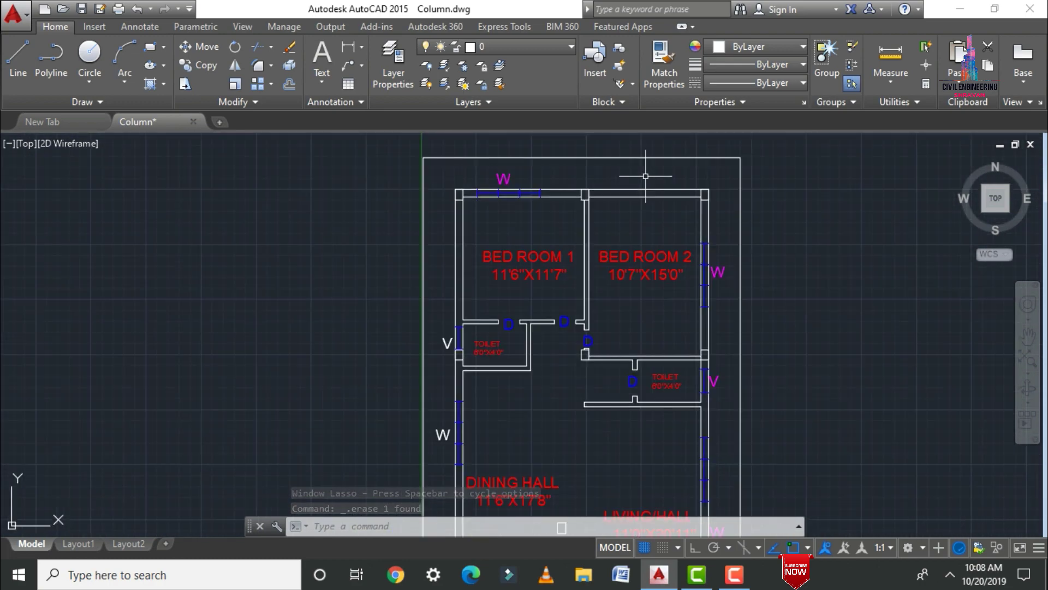
scroll(701, 179, up, 3)
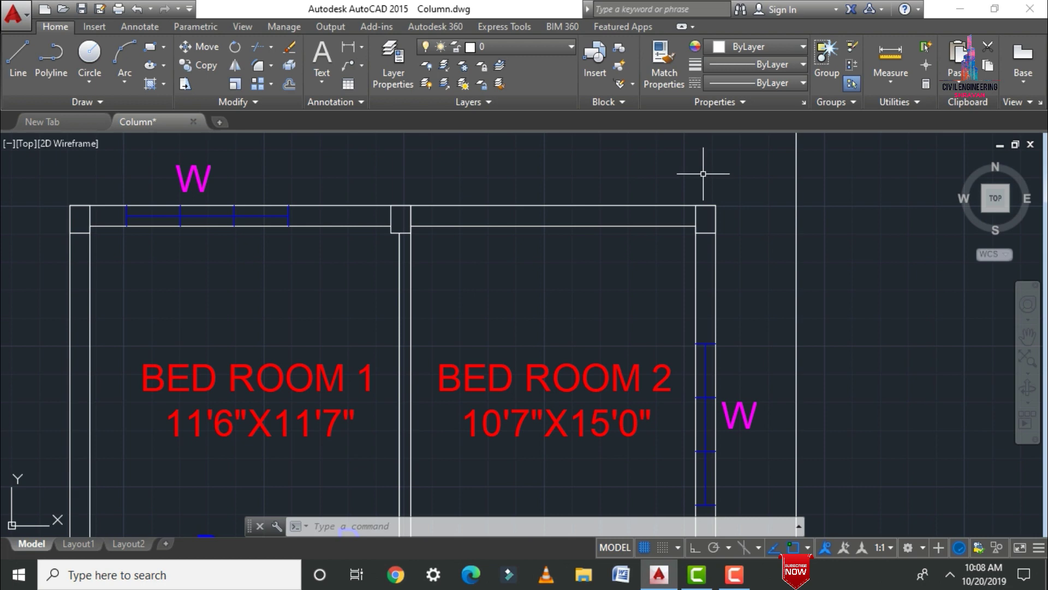
key(Return)
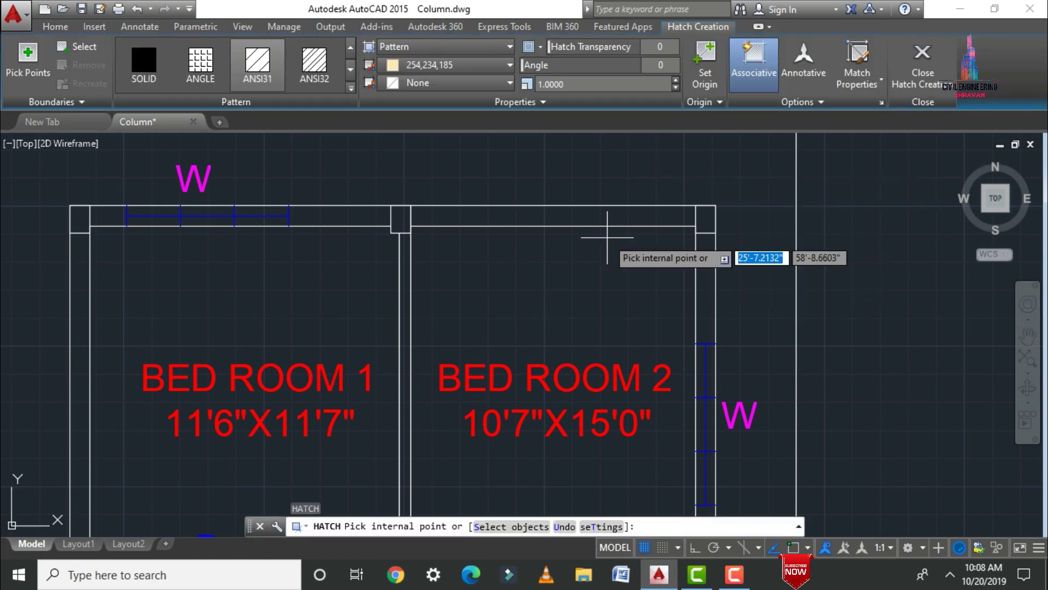
click(351, 88)
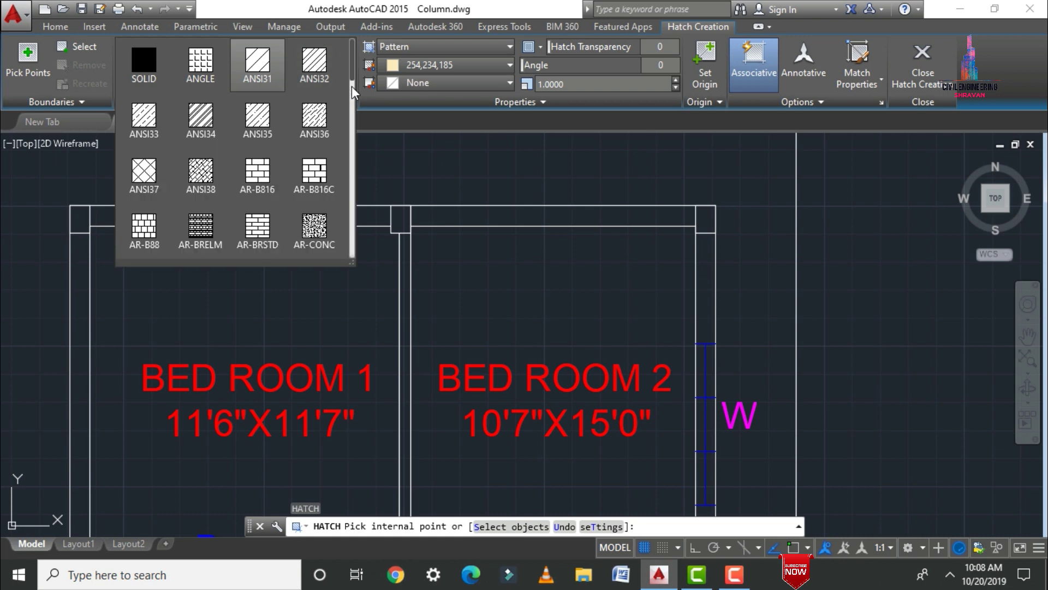
click(315, 239)
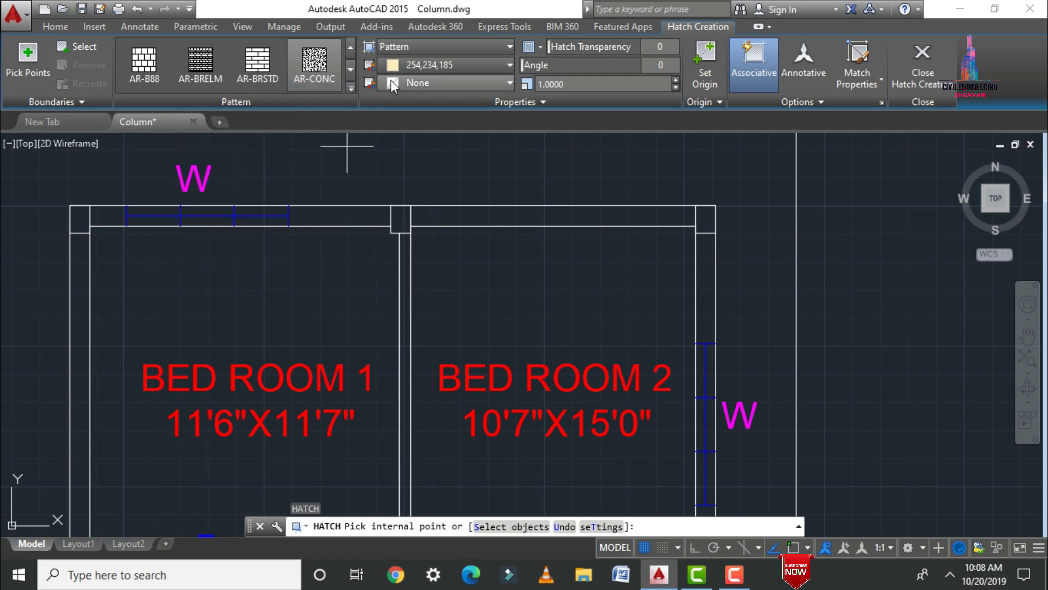
click(408, 67)
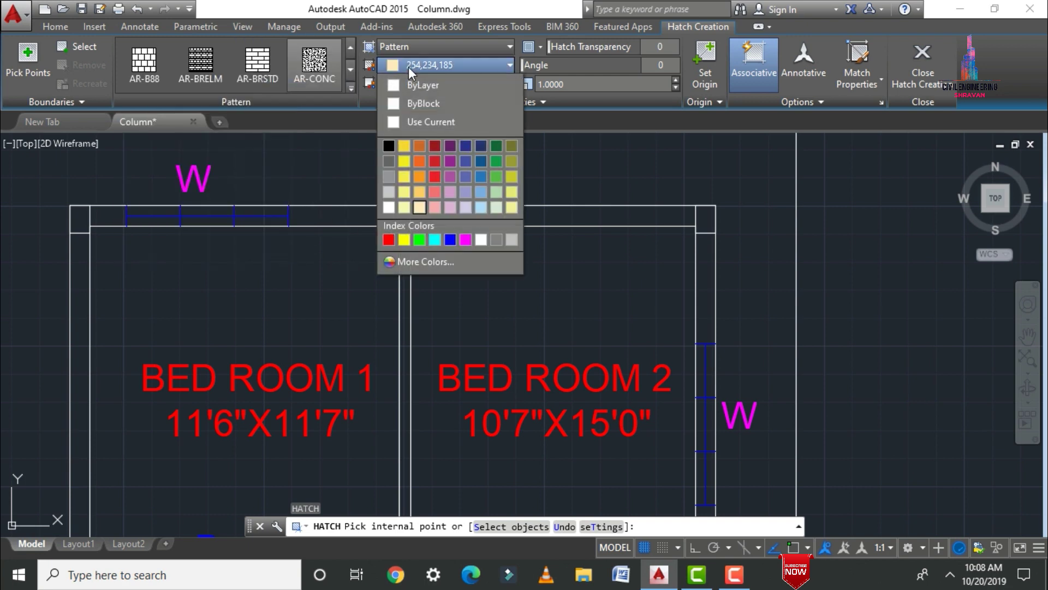
click(419, 239)
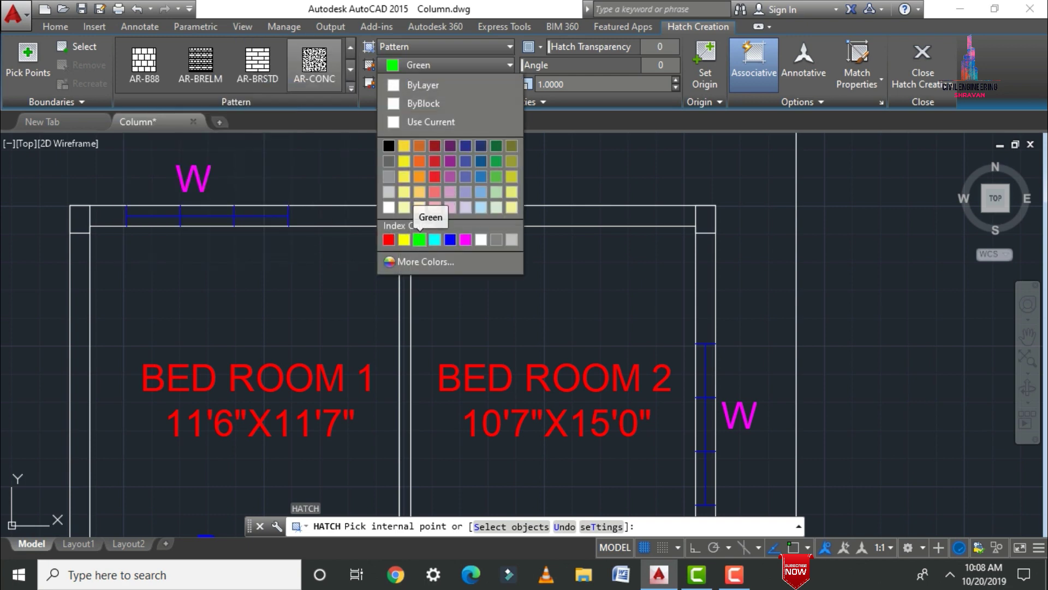
Step: Hatch the column at Bed Room 1's north-west corner and set the hatch scale to 0.3
click(79, 218)
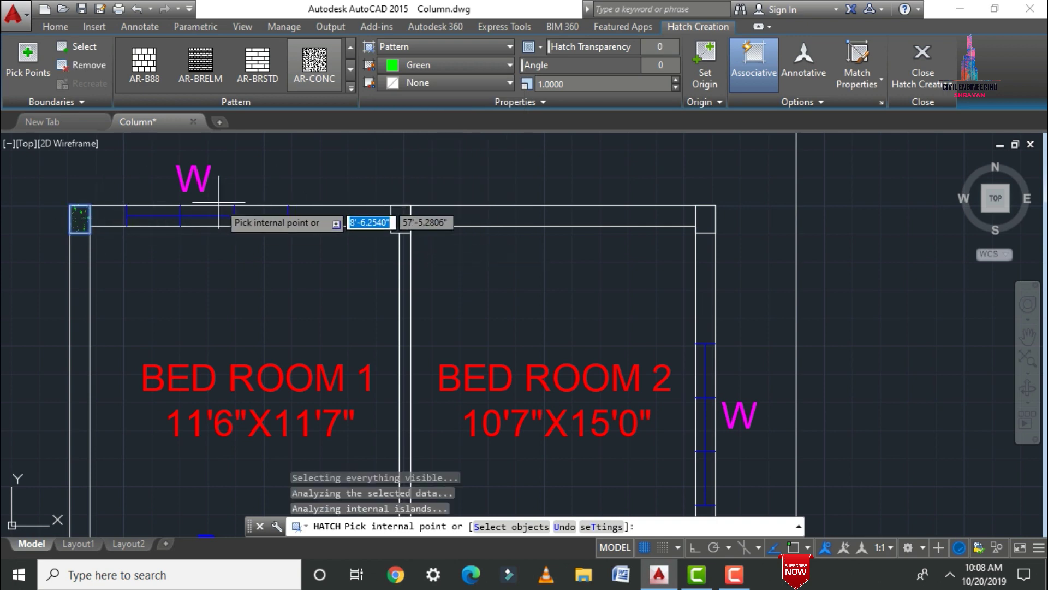
click(546, 87)
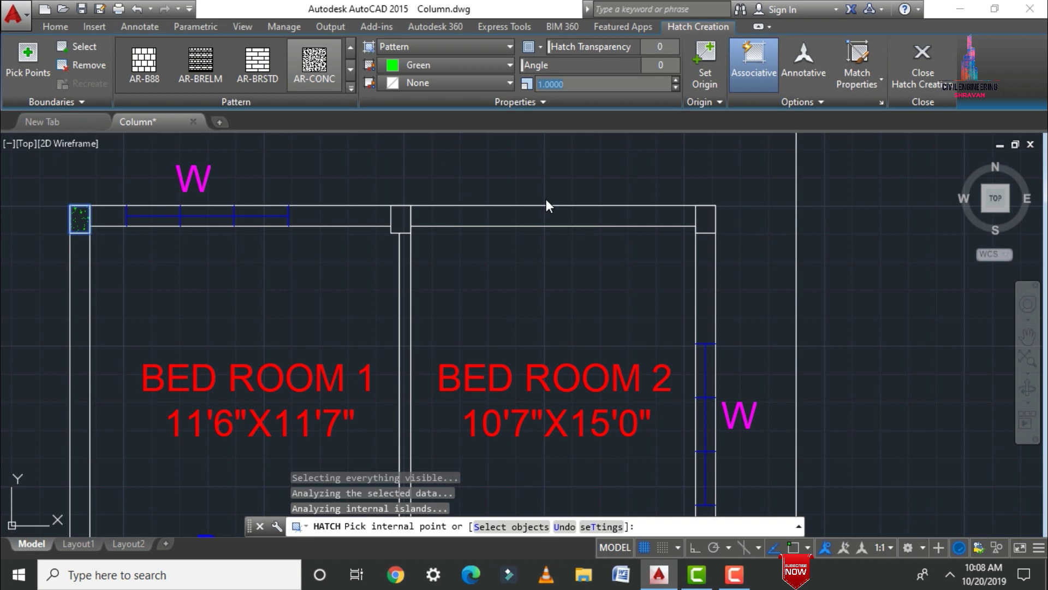
text(0.3)
key(Return)
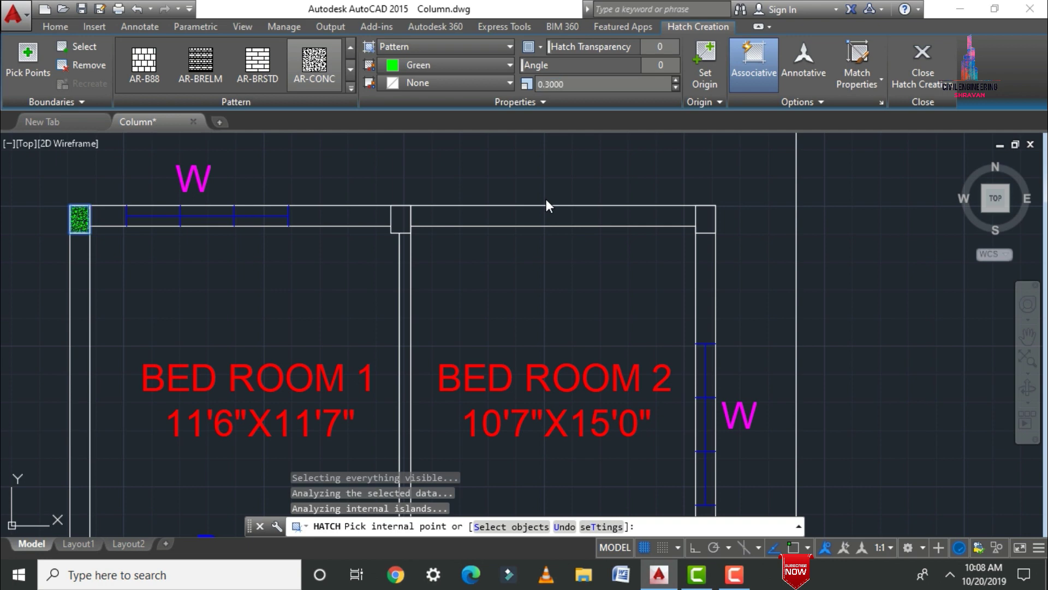
Step: Hatch the north wall's column between the two bedrooms and the column at Bed Room 2's north-east corner
scroll(409, 213, up, 2)
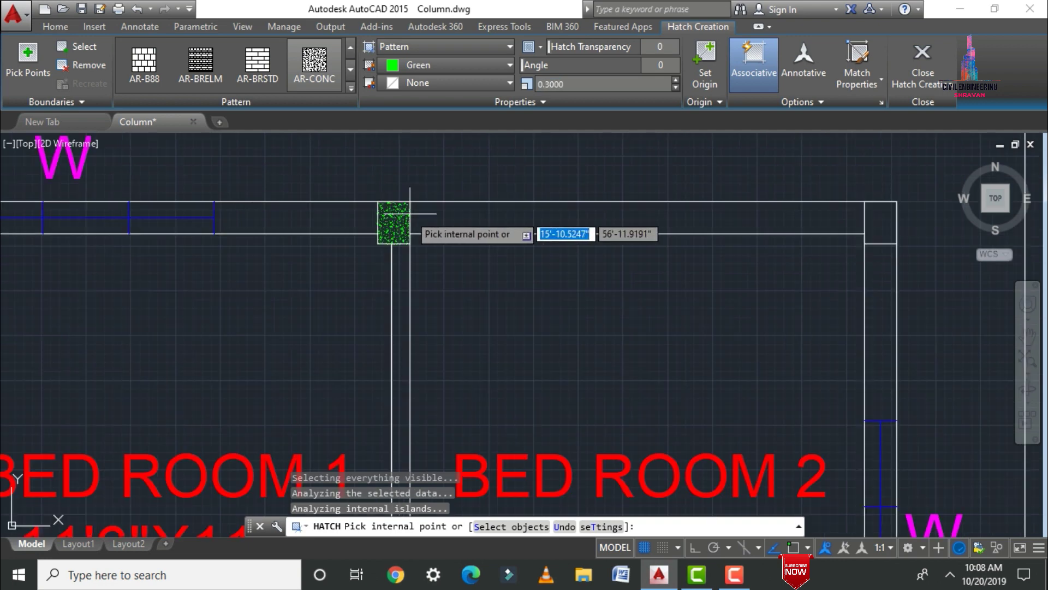
click(406, 215)
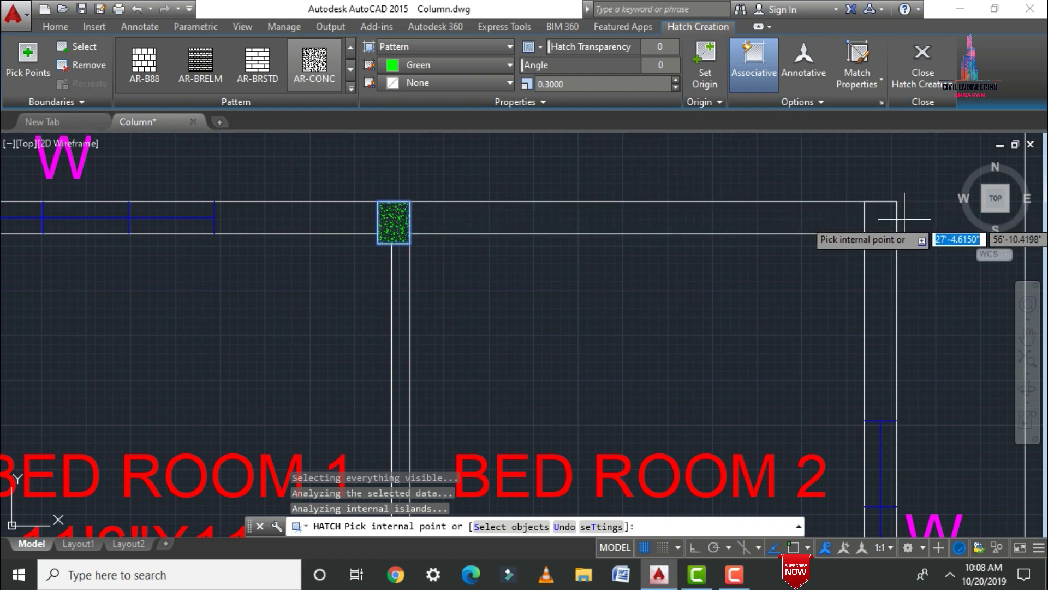
click(880, 223)
Step: Hatch the three columns level with Bed Room 2's south wall: at the west wall, the central junction and the east wall
scroll(881, 223, down, 4)
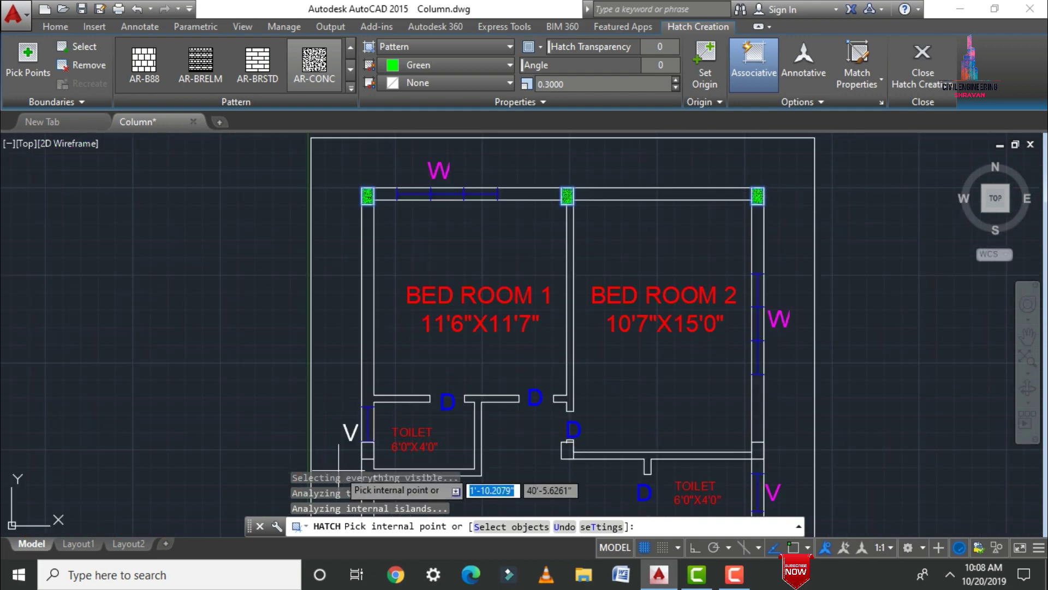
scroll(369, 449, up, 4)
click(369, 449)
scroll(562, 299, down, 3)
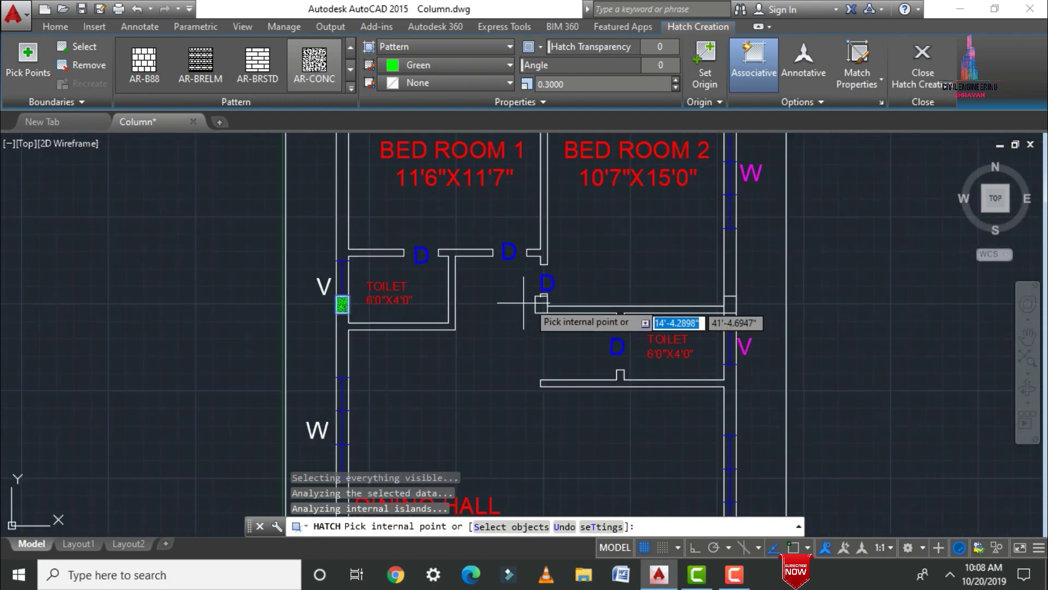
scroll(545, 299, up, 3)
click(541, 305)
click(841, 308)
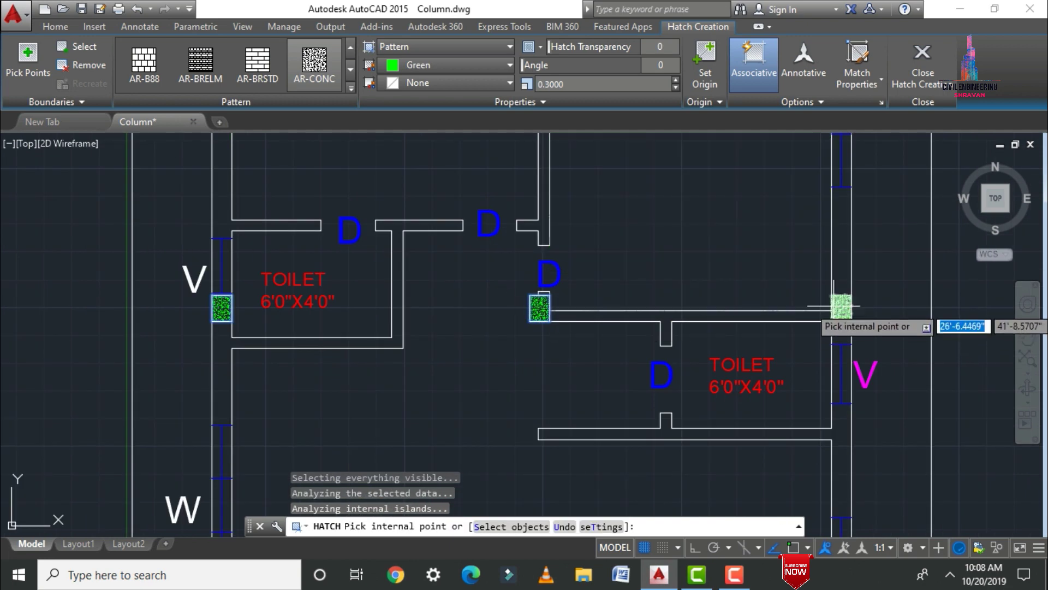
Step: Hatch the three columns in line with the kitchen's north wall: at the west wall, the kitchen's north-east corner and the east wall
scroll(840, 308, down, 3)
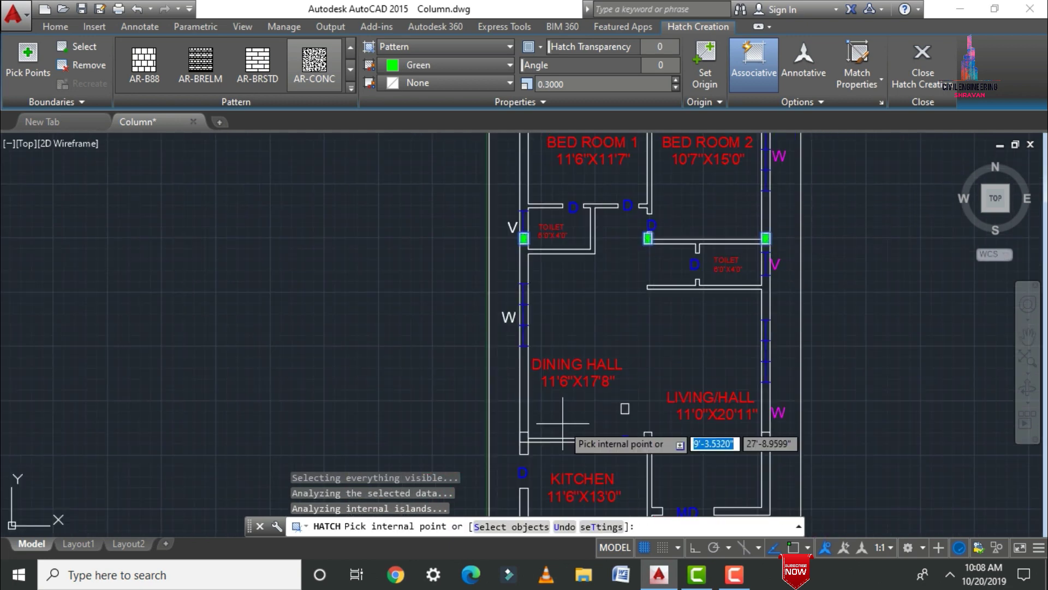
scroll(552, 426, up, 3)
click(572, 389)
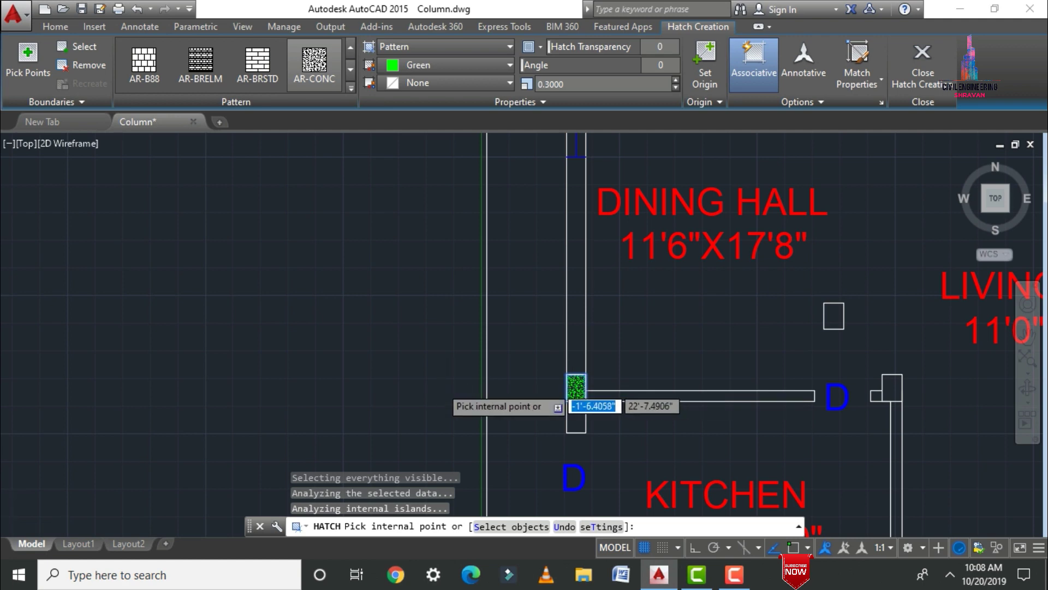
scroll(606, 393, down, 3)
scroll(610, 402, up, 3)
click(636, 377)
scroll(633, 377, down, 3)
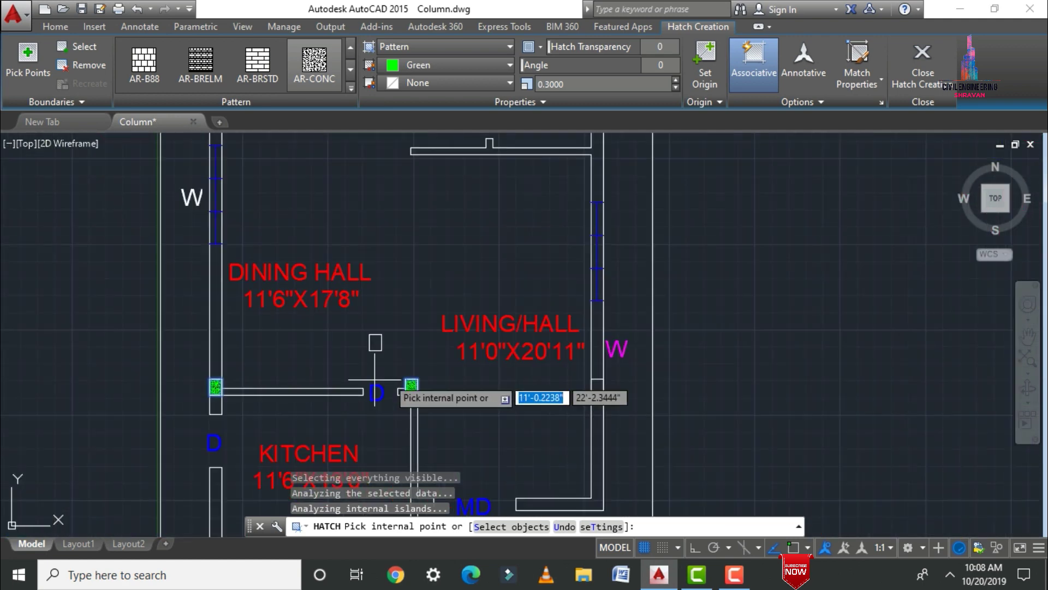
scroll(620, 382, up, 4)
click(633, 394)
Step: Hatch the three southernmost columns: the freestanding one at the south-east and those at the kitchen's south-east and south-west corners
scroll(628, 349, down, 3)
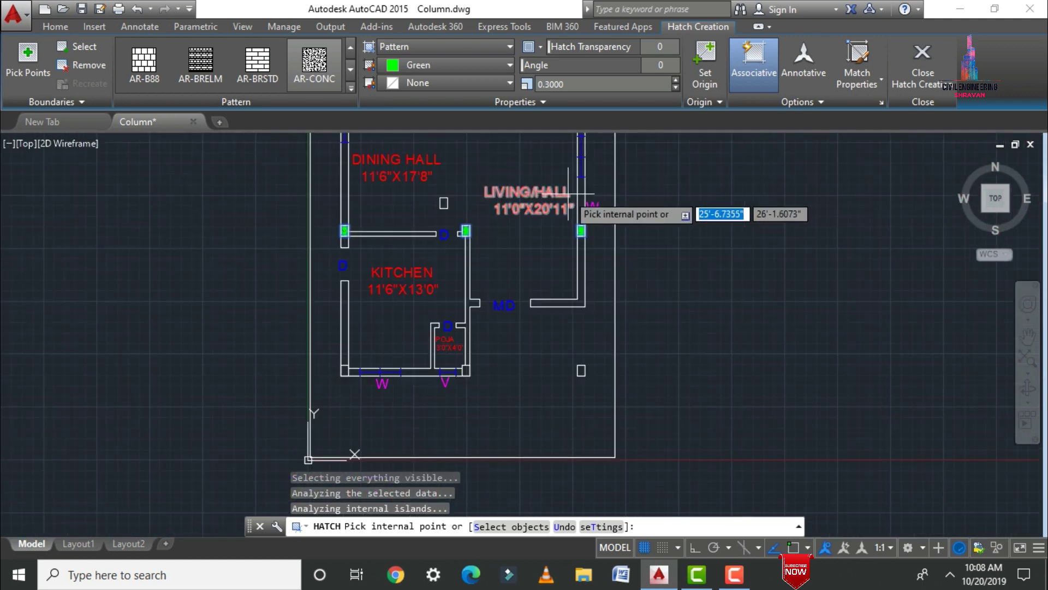
scroll(571, 387, up, 4)
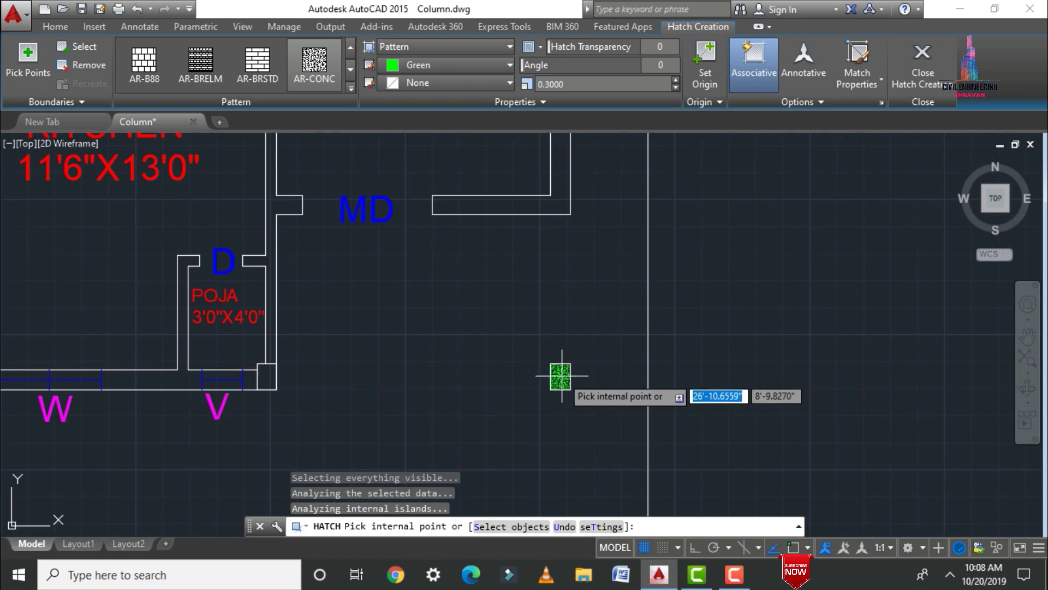
click(562, 376)
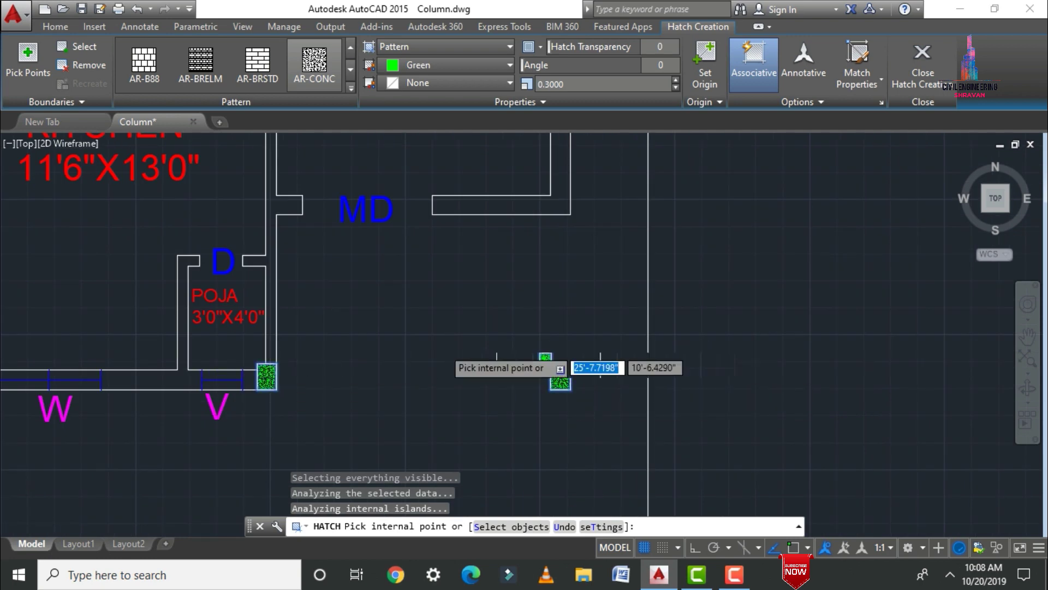
scroll(453, 355, down, 1)
click(168, 360)
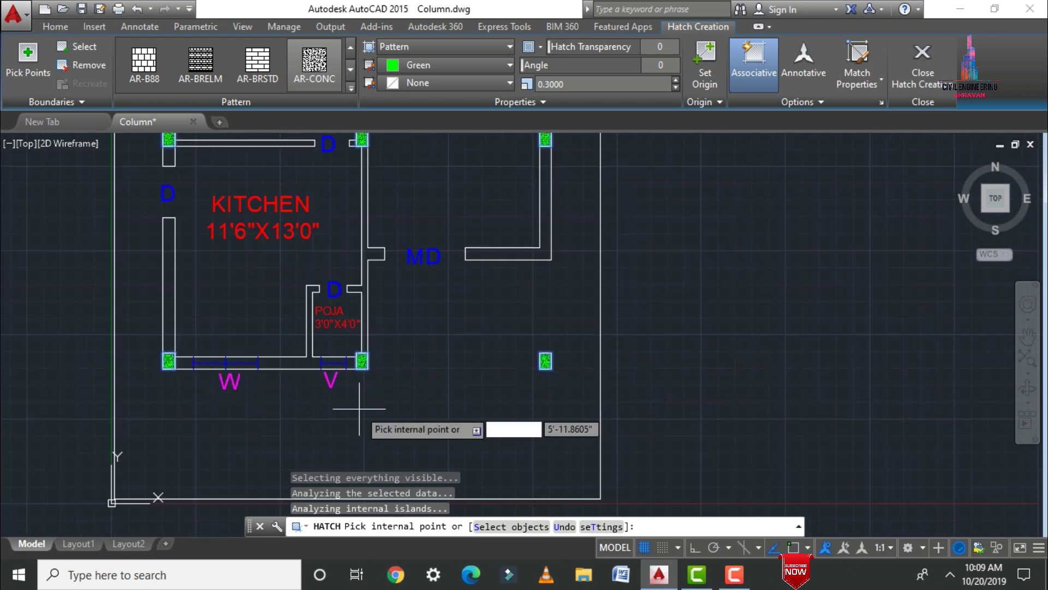
key(Escape)
scroll(359, 408, down, 3)
key(Escape)
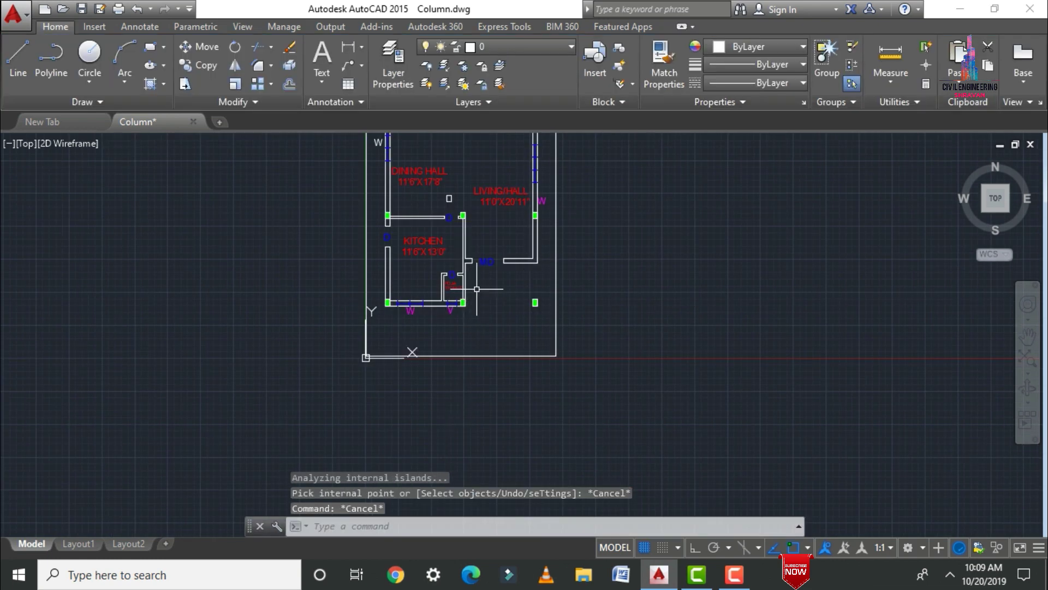
Step: Set up a new hatch for the walls with the ANSI31 pattern, scale 10 and white colour
middle_drag(476, 316, 477, 469)
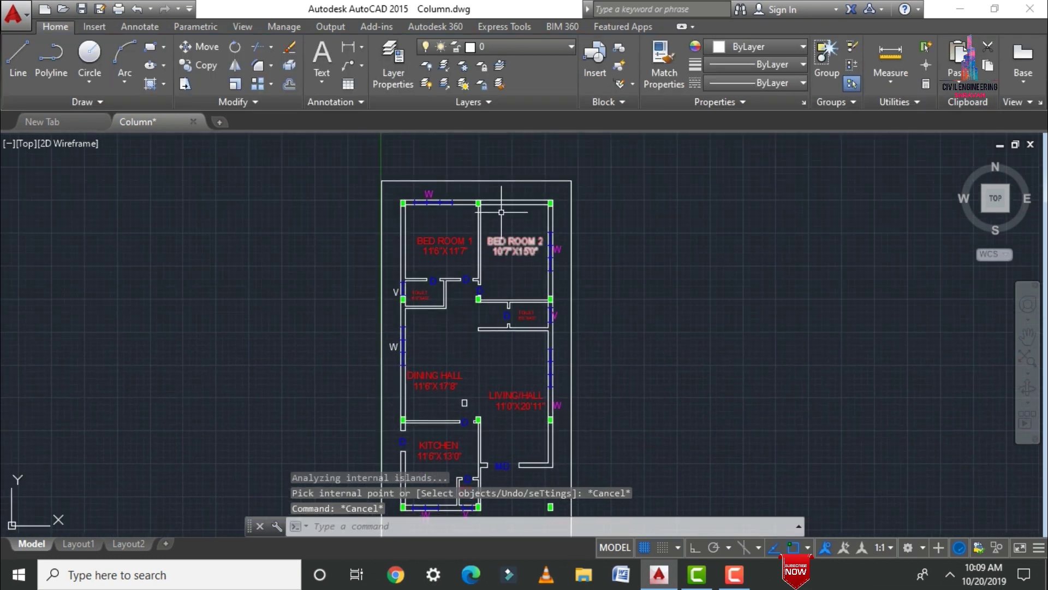
scroll(503, 191, up, 4)
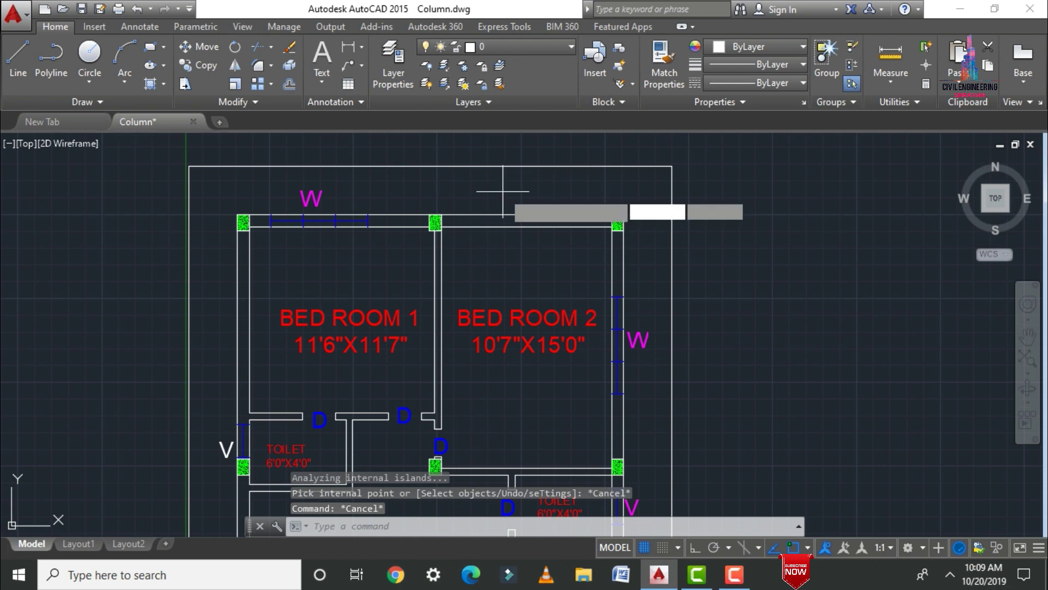
key(Return)
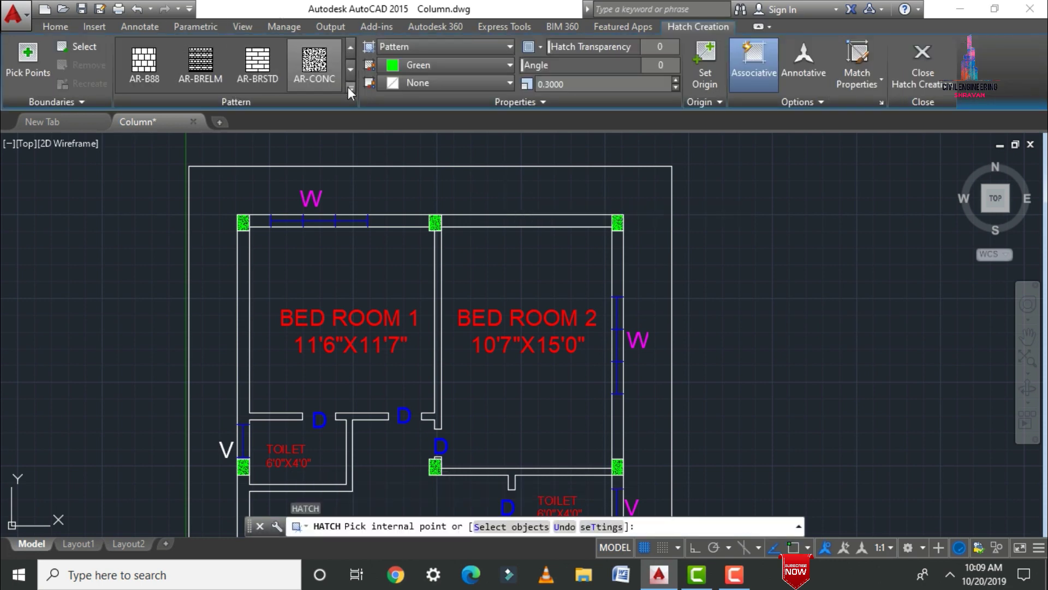
click(349, 88)
click(247, 70)
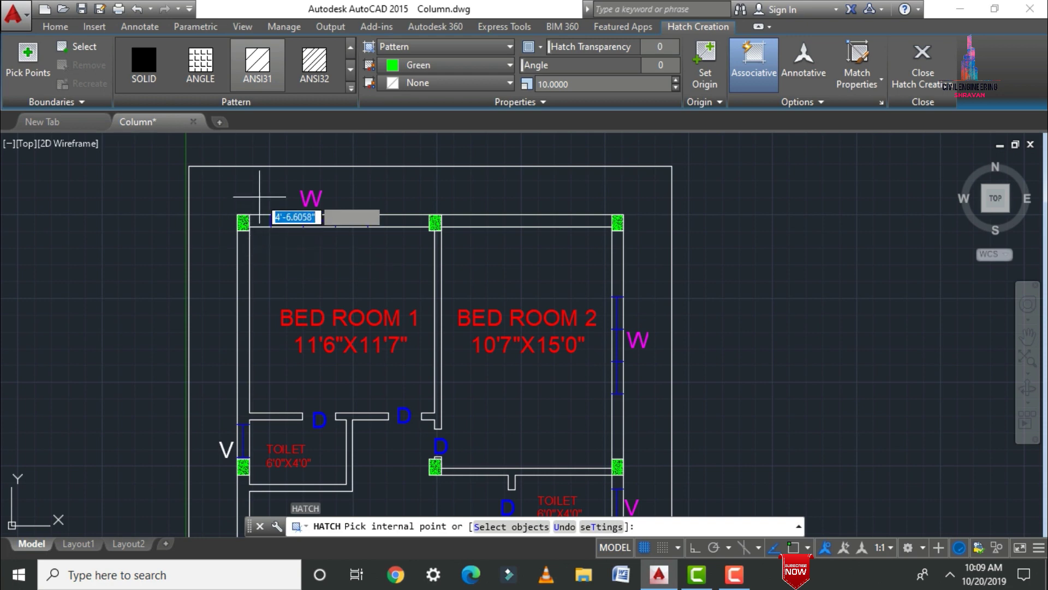
scroll(273, 234, up, 4)
click(281, 164)
key(ctrl+z)
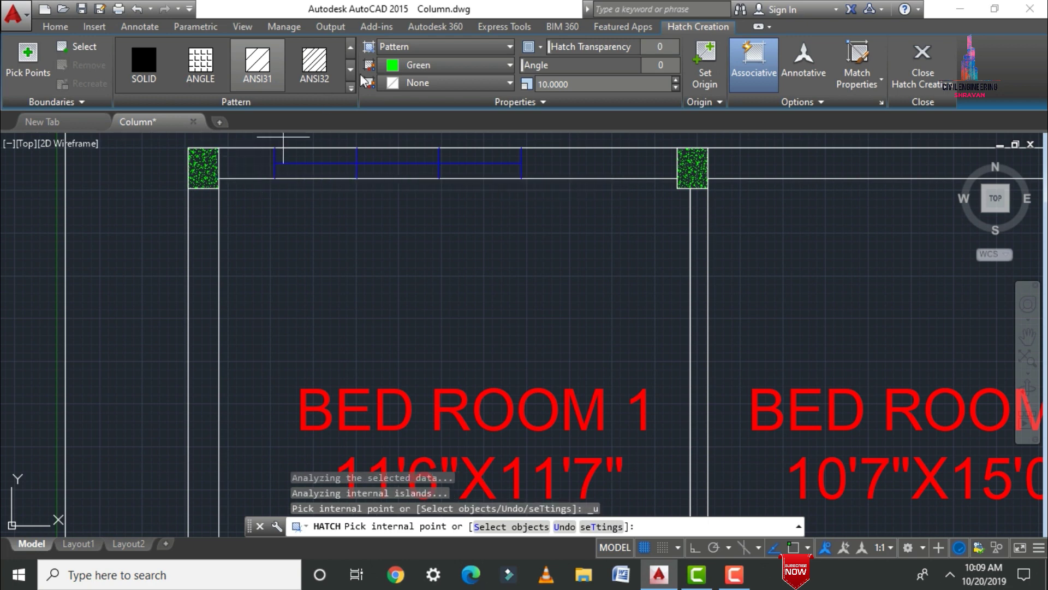
click(432, 65)
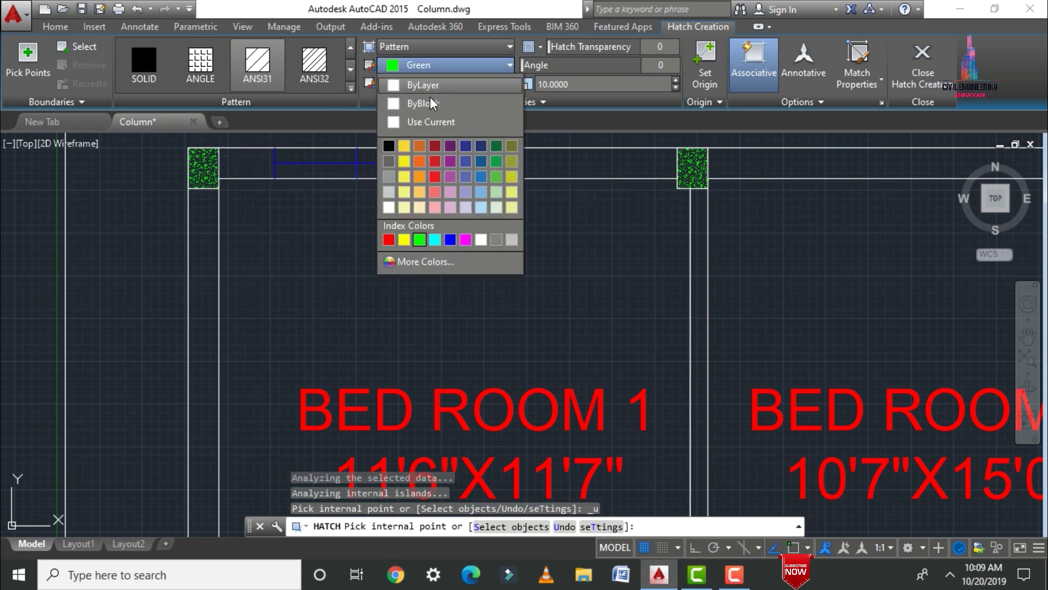
click(480, 239)
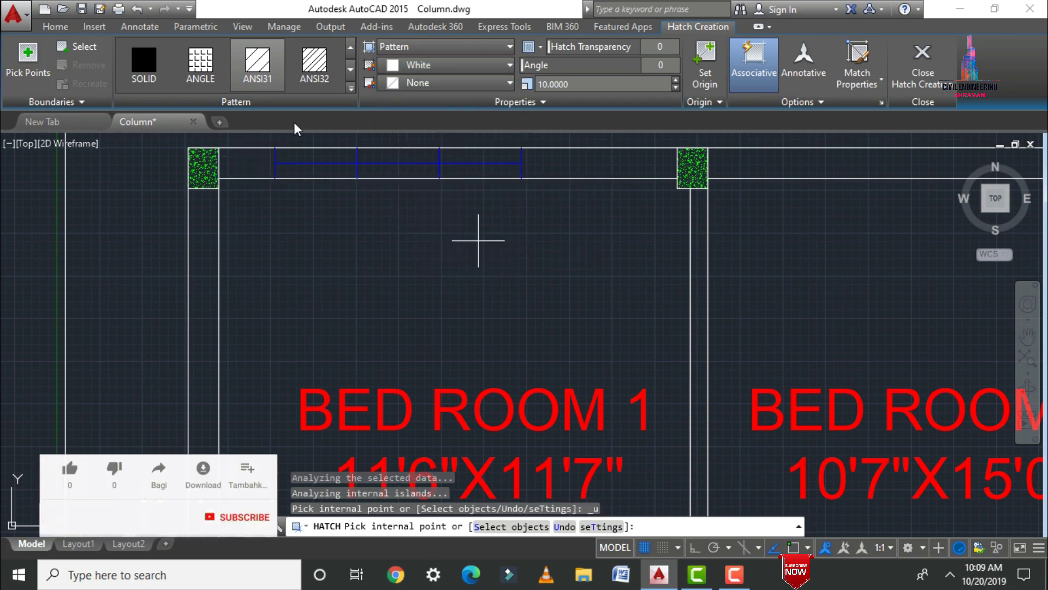
Step: Hatch the wall segments throughout the floor plan, between the columns, doors and windows, starting beside Bed Room 1's north-west column
click(246, 164)
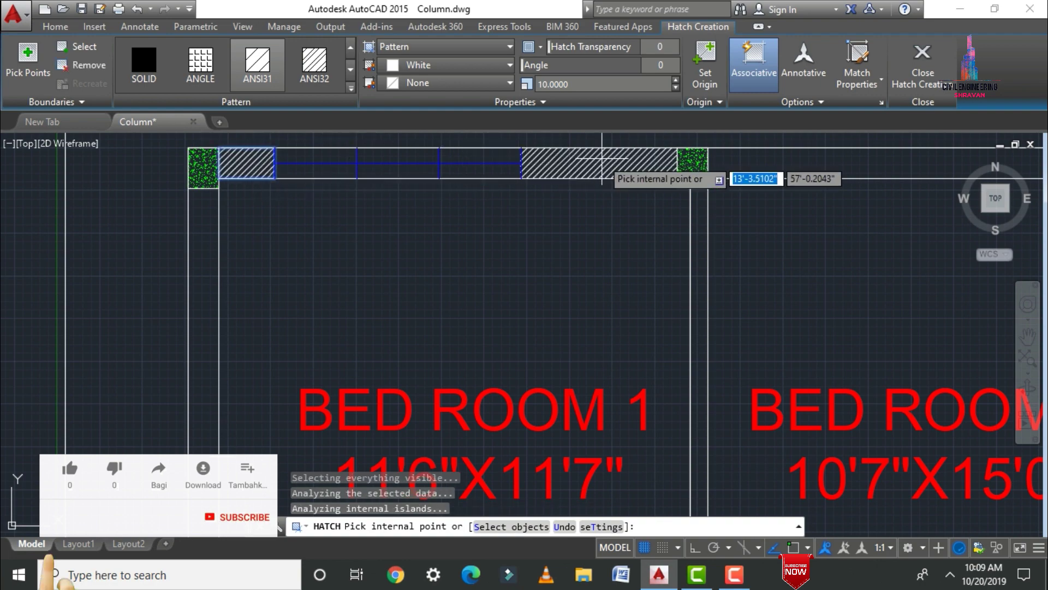
scroll(603, 159, down, 5)
scroll(552, 309, up, 4)
middle_drag(304, 417, 549, 227)
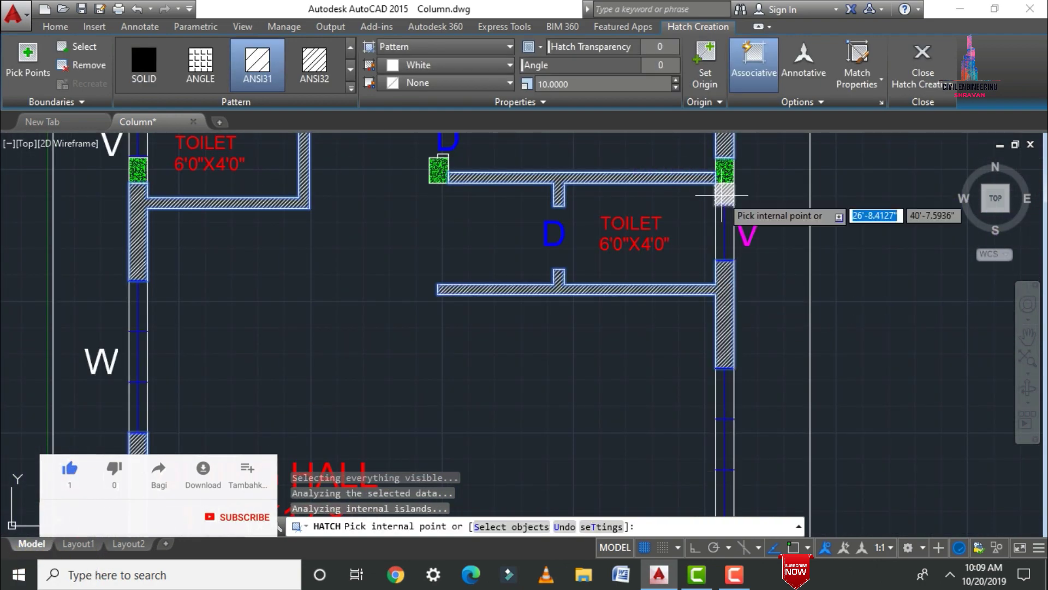
middle_drag(723, 195, 416, 327)
key(Escape)
key(Escape)
Step: Erase the leftover column outline in the dining hall and zoom to show the whole drawing
scroll(219, 306, down, 3)
mouse_move(242, 250)
mouse_down()
mouse_move(261, 256)
mouse_move(238, 268)
mouse_up()
scroll(239, 266, down, 2)
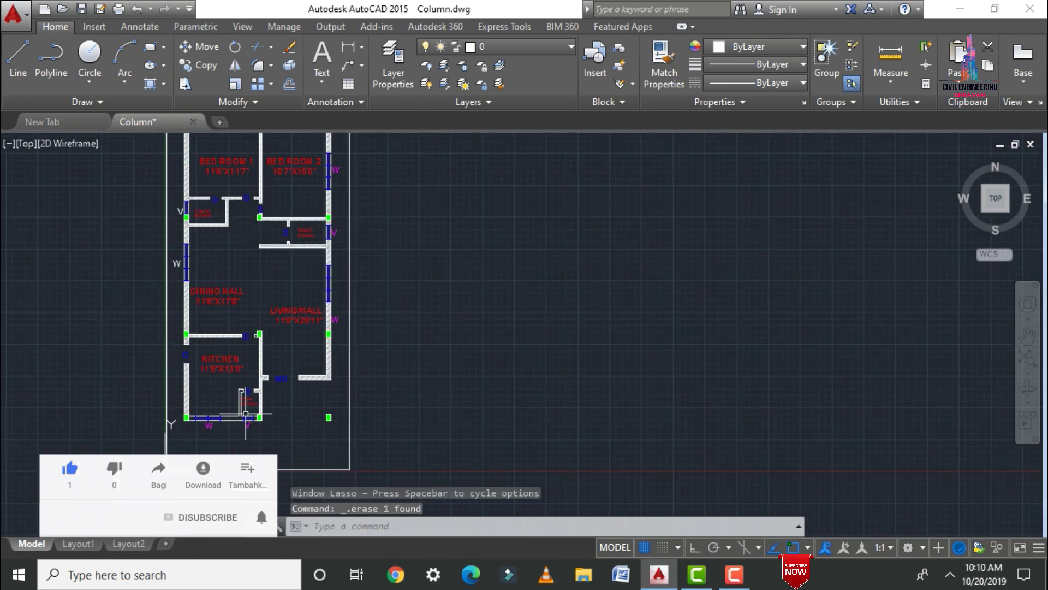
text(z)
key(Return)
text(a)
key(Return)
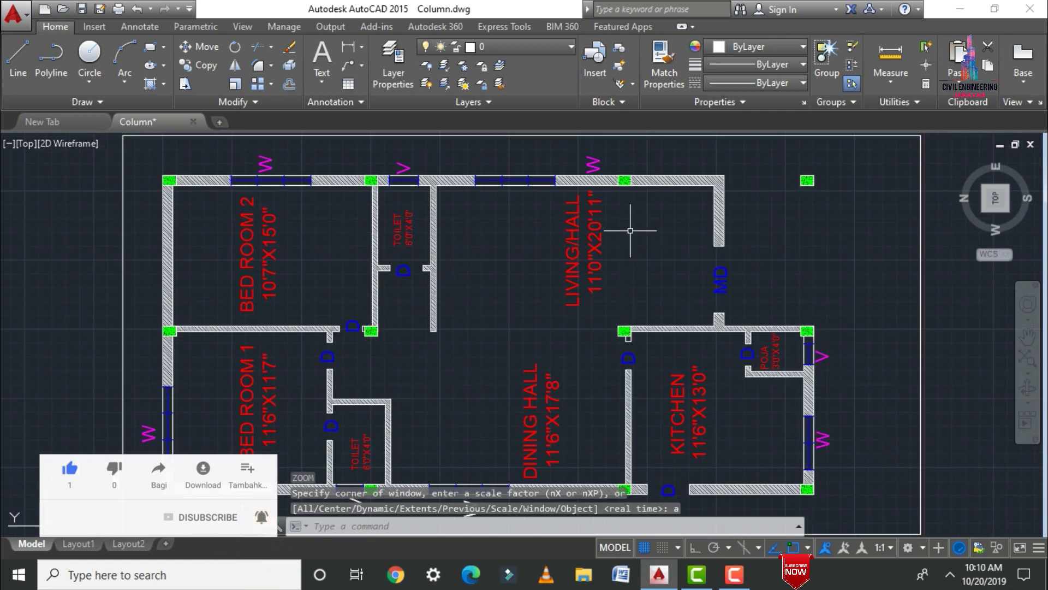